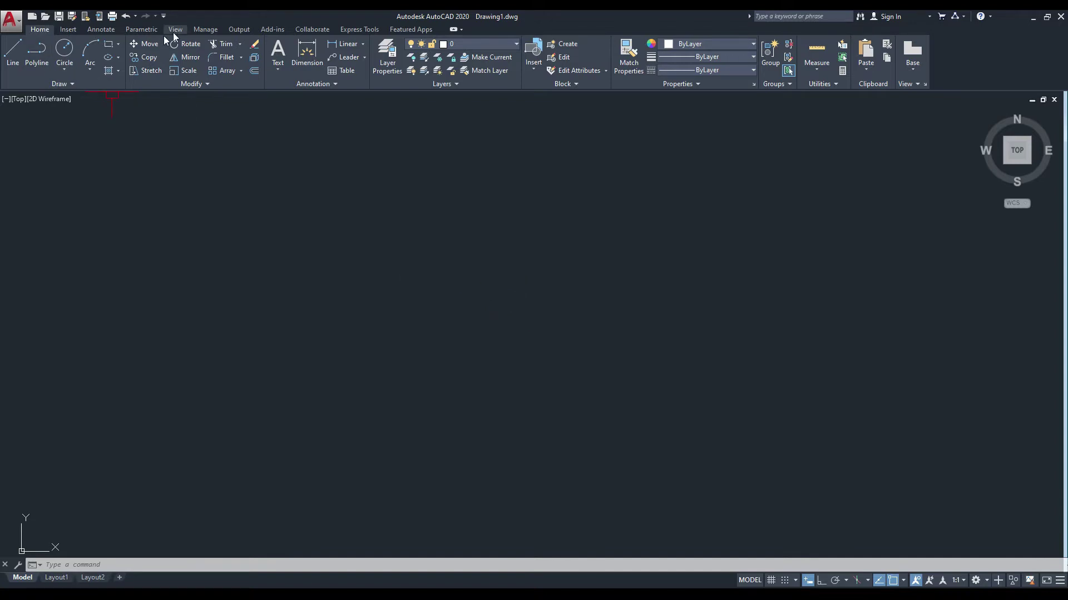
Step: Draw a rectangle from two picked corners and pan it into view
left_click(207, 88)
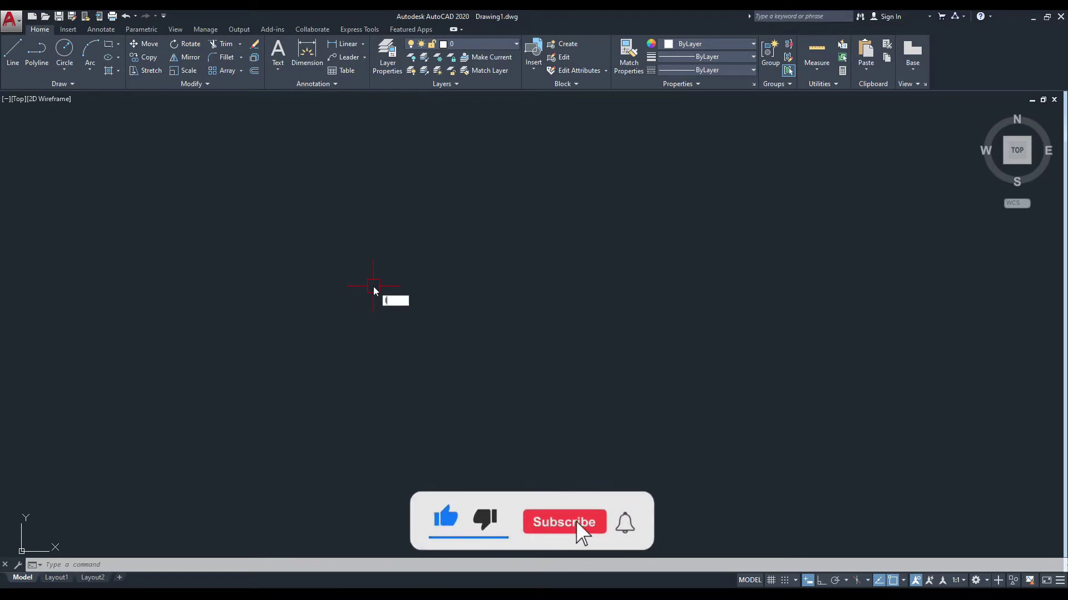
key("l")
key("Return")
key("Escape")
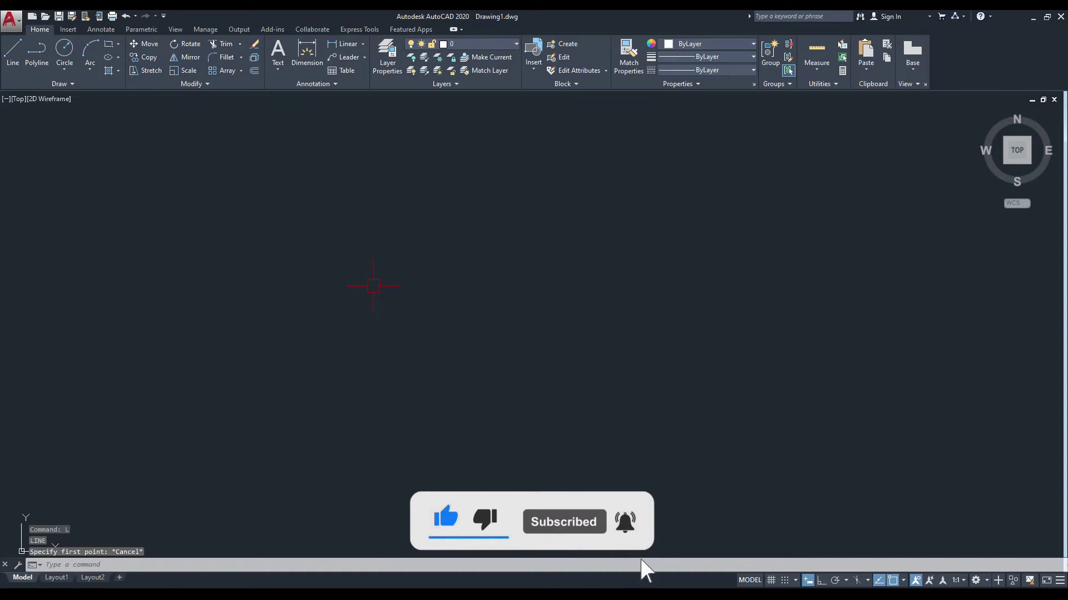
type("rec")
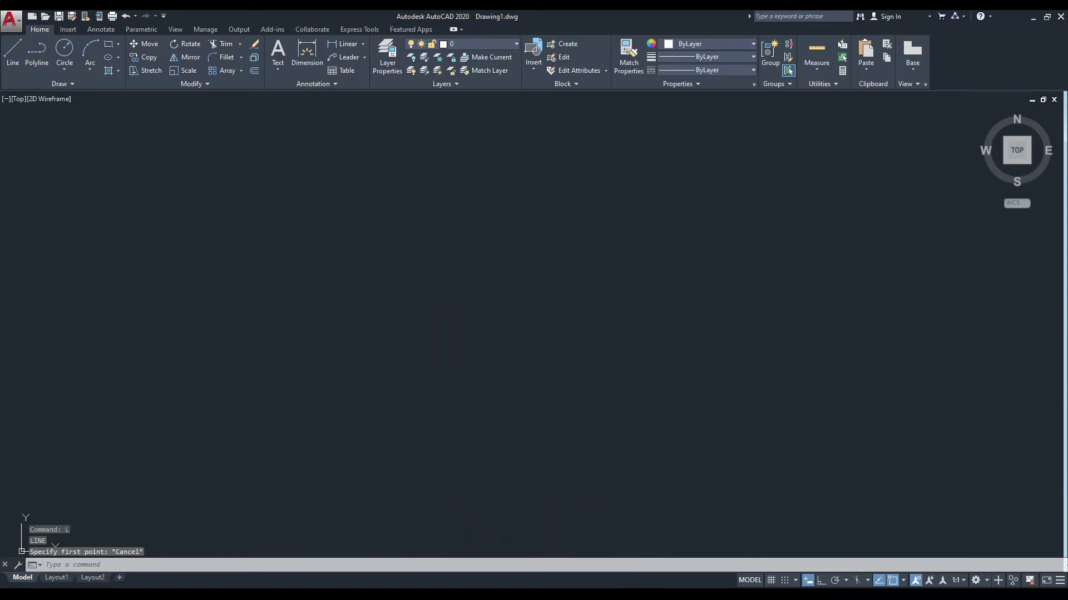
key("Return")
left_click(312, 233)
left_click(764, 418)
middle_click_drag(629, 283, 490, 265)
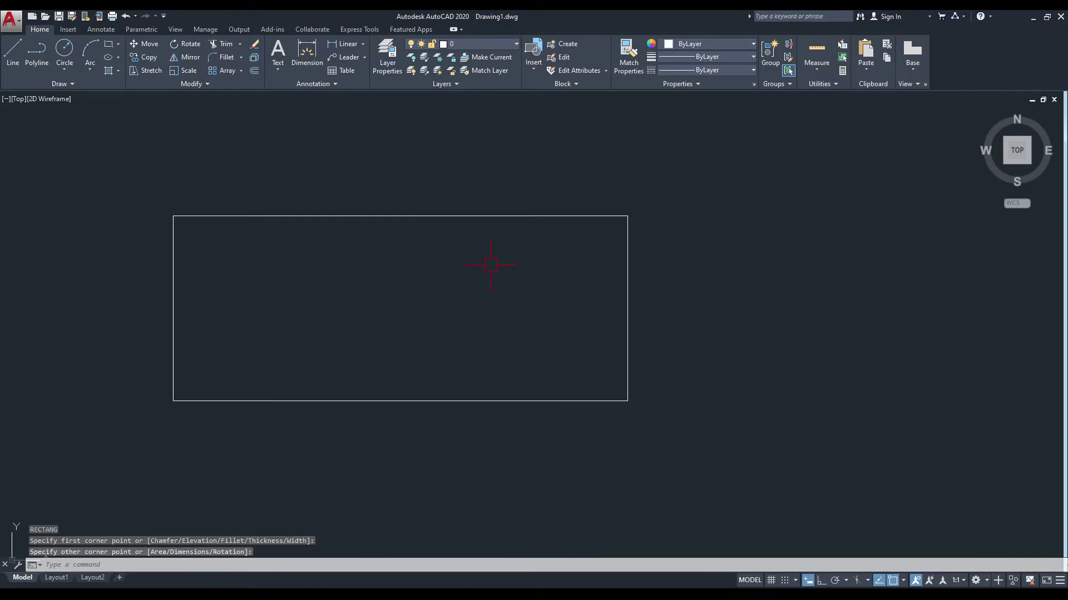
key("Escape")
Step: Trace an overlapping line from partway along the top edge down part of the right edge
type("l")
key("Return")
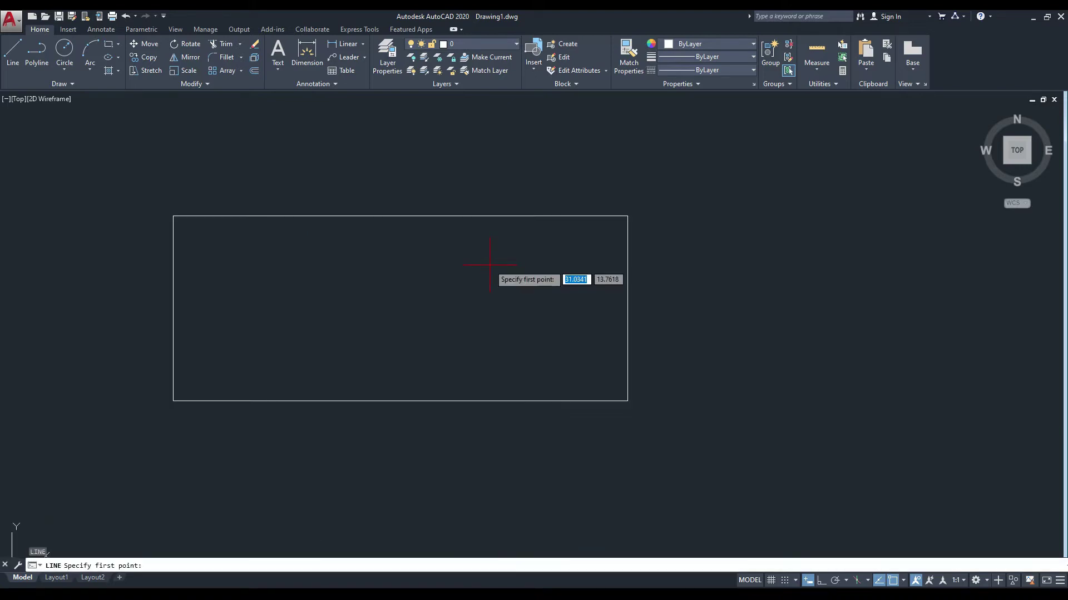
left_click(298, 216)
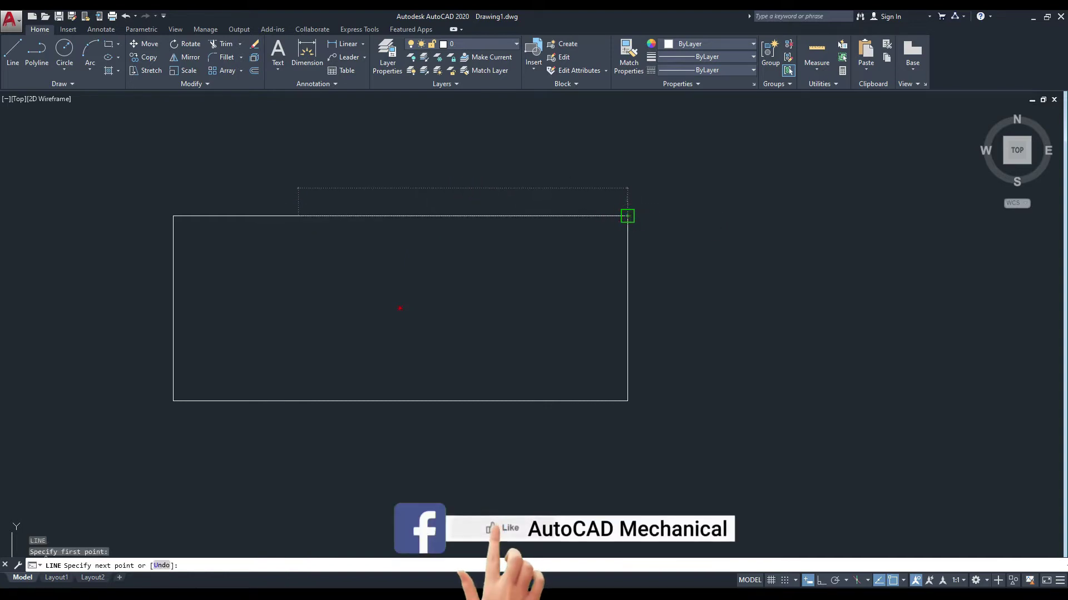
left_click(627, 216)
left_click(627, 369)
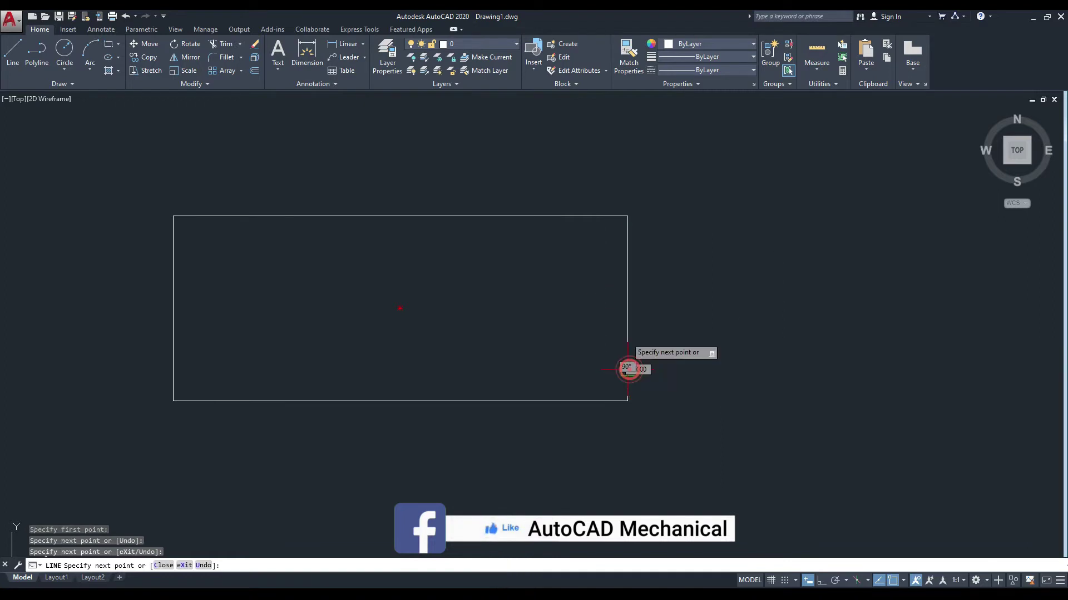
key("Escape")
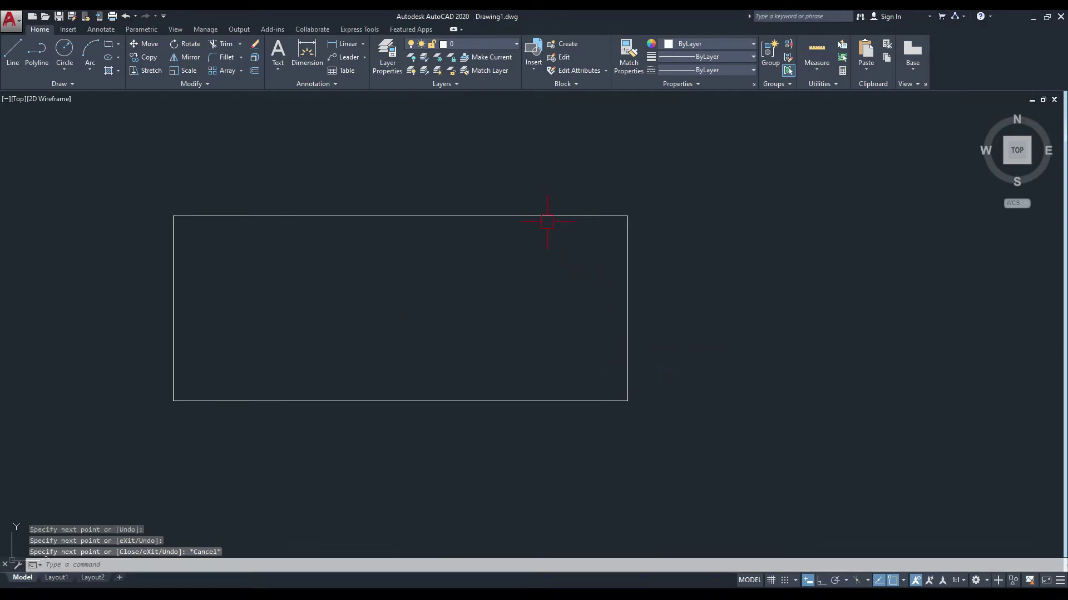
Step: Select the top and right edge lines in turn to check the overlaps
left_click(533, 217)
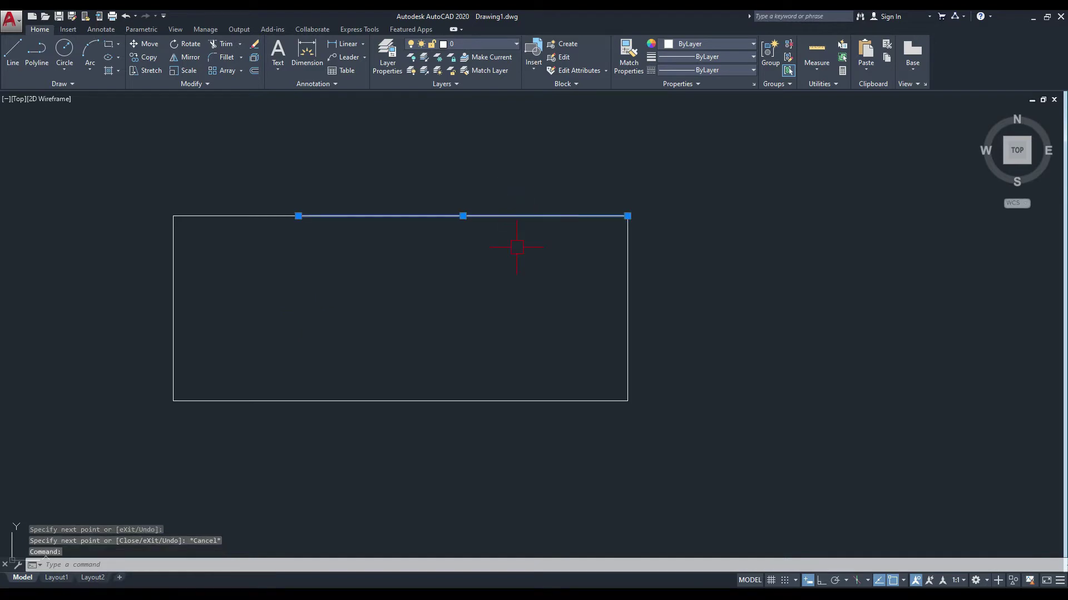
key("Escape")
left_click(627, 298)
key("Escape")
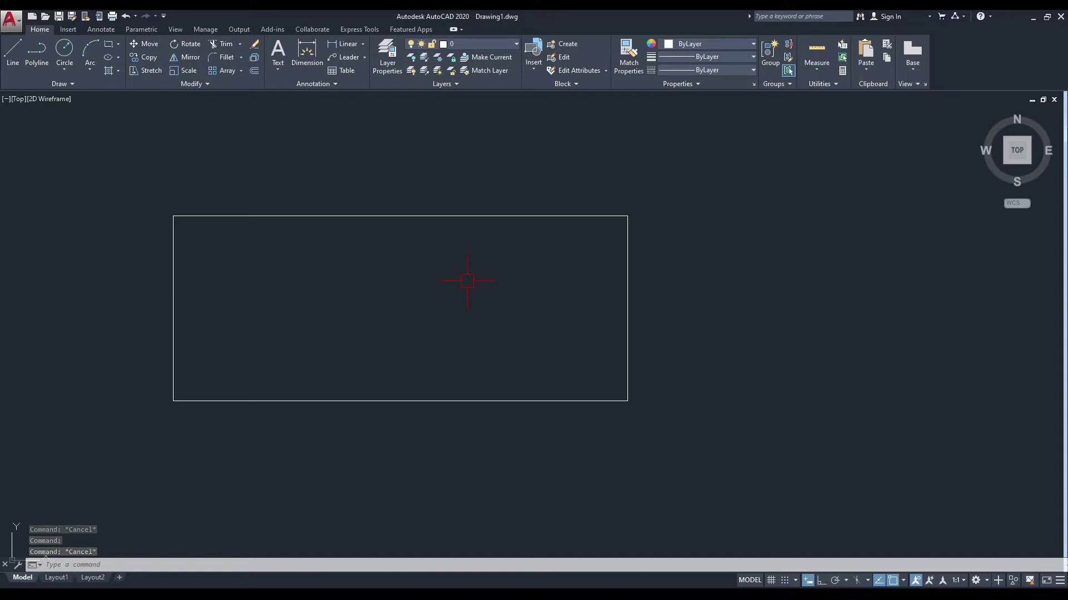
Step: Run OVERKILL on the rectangle and both overlapping lines (3 objects) using a crossing window
type("O")
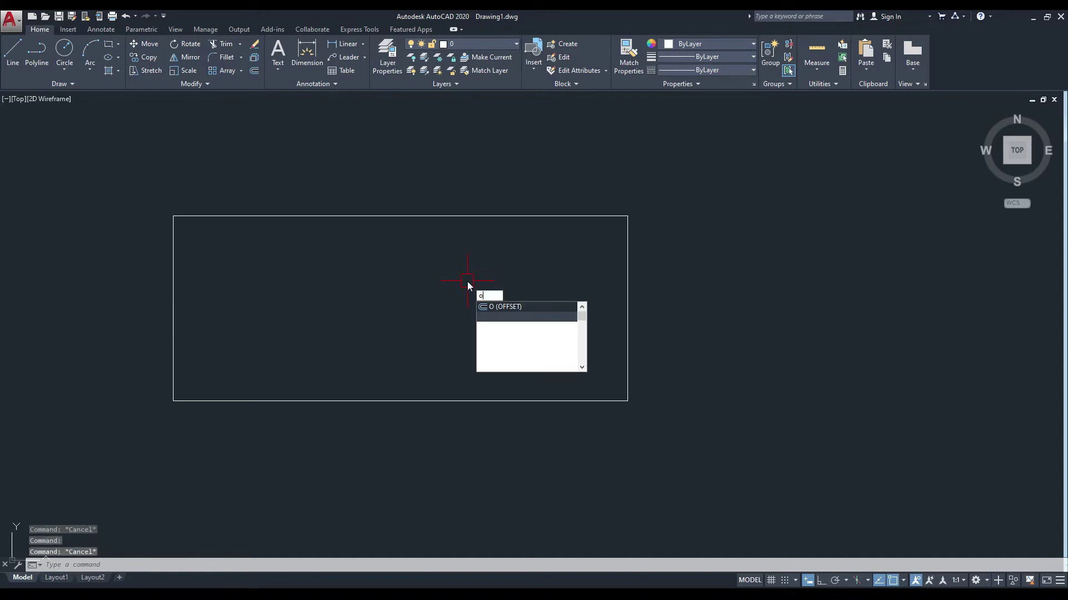
type("V")
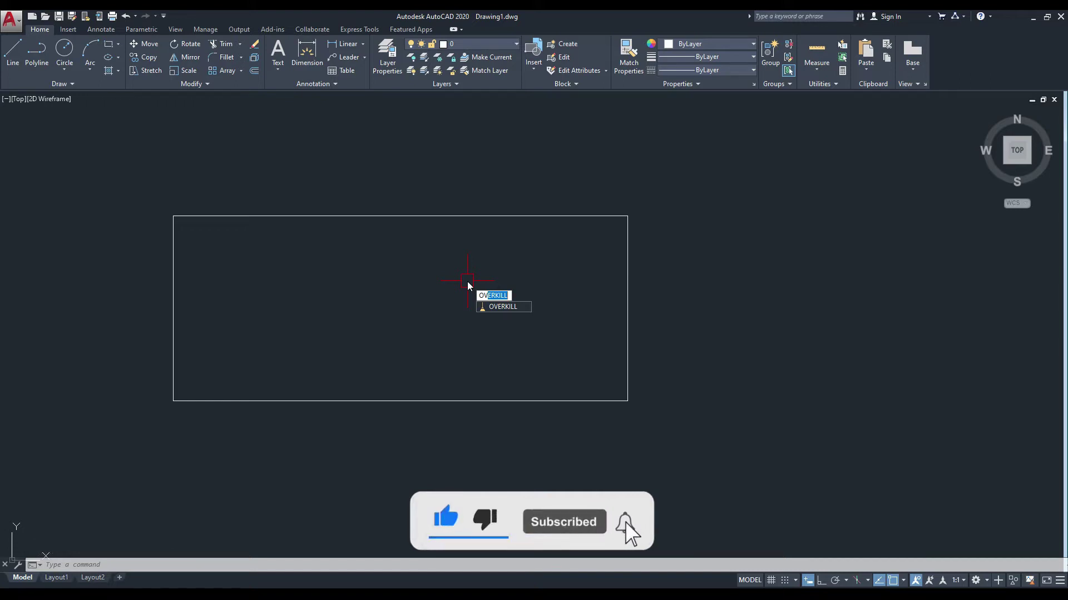
key("Return")
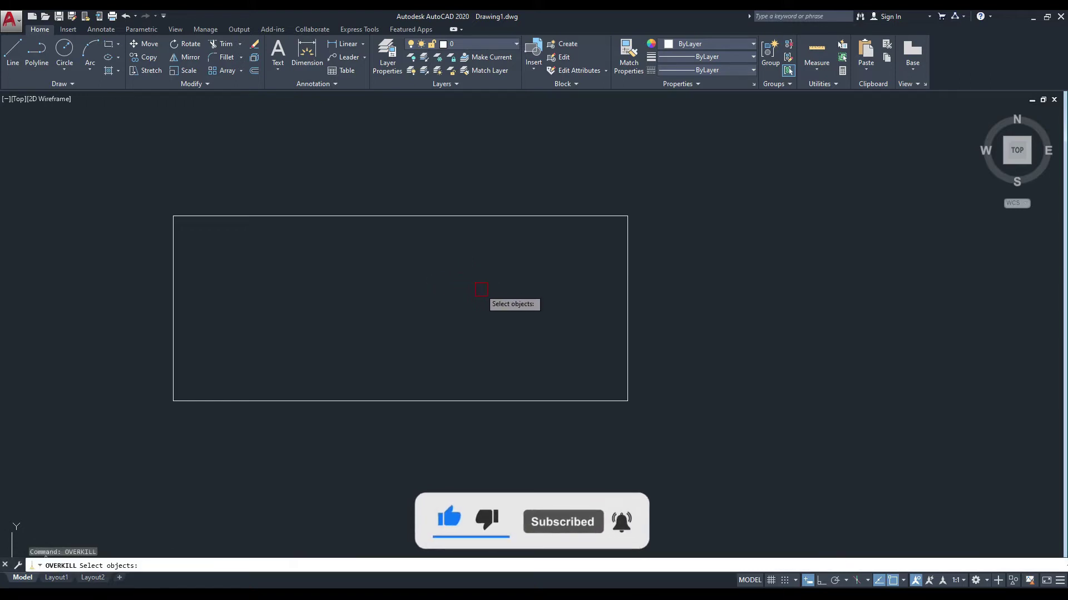
left_click(729, 132)
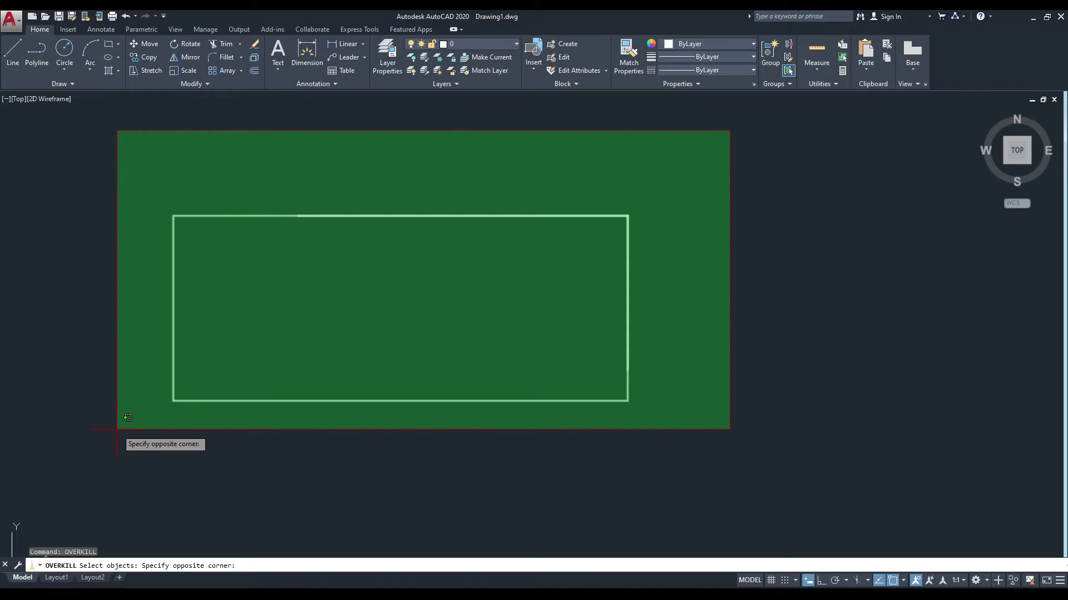
left_click(117, 429)
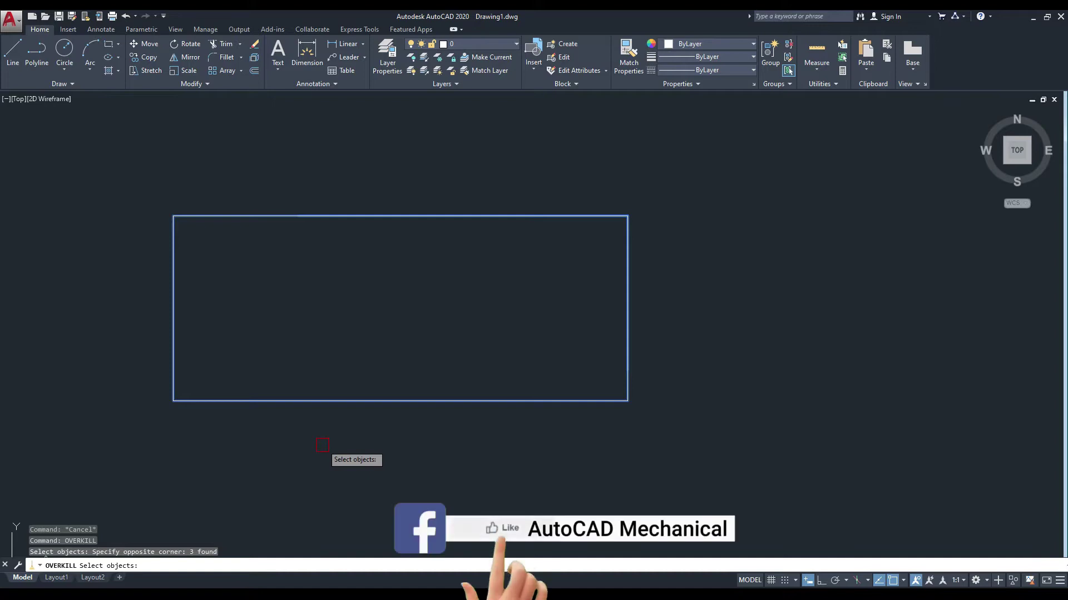
key("Return")
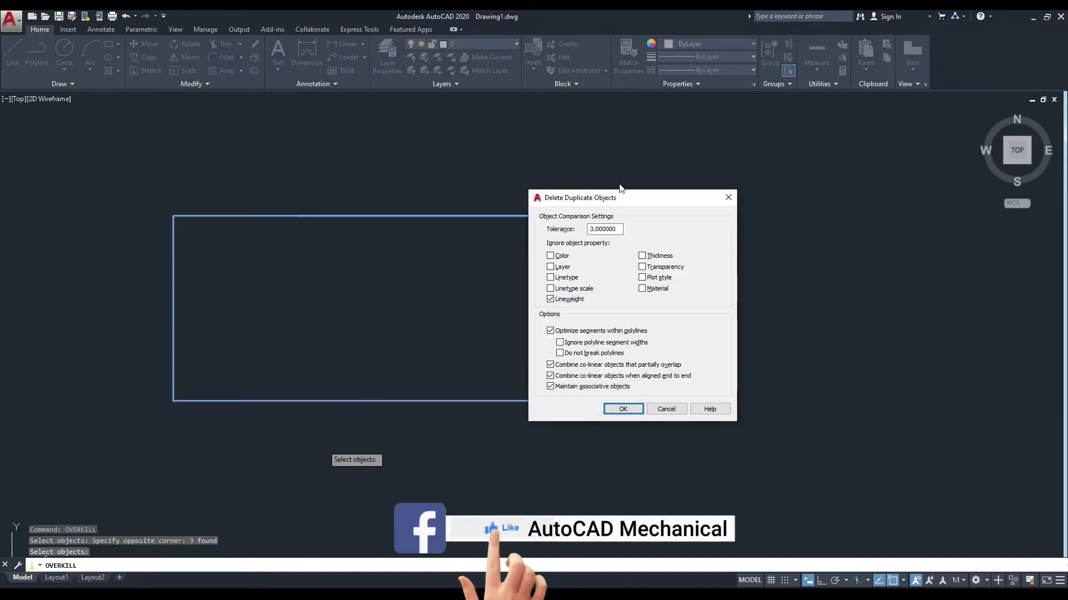
Step: Uncheck Lineweight, set tolerance to 0, and apply, deleting the two overlapping segments
left_click_drag(622, 198, 565, 197)
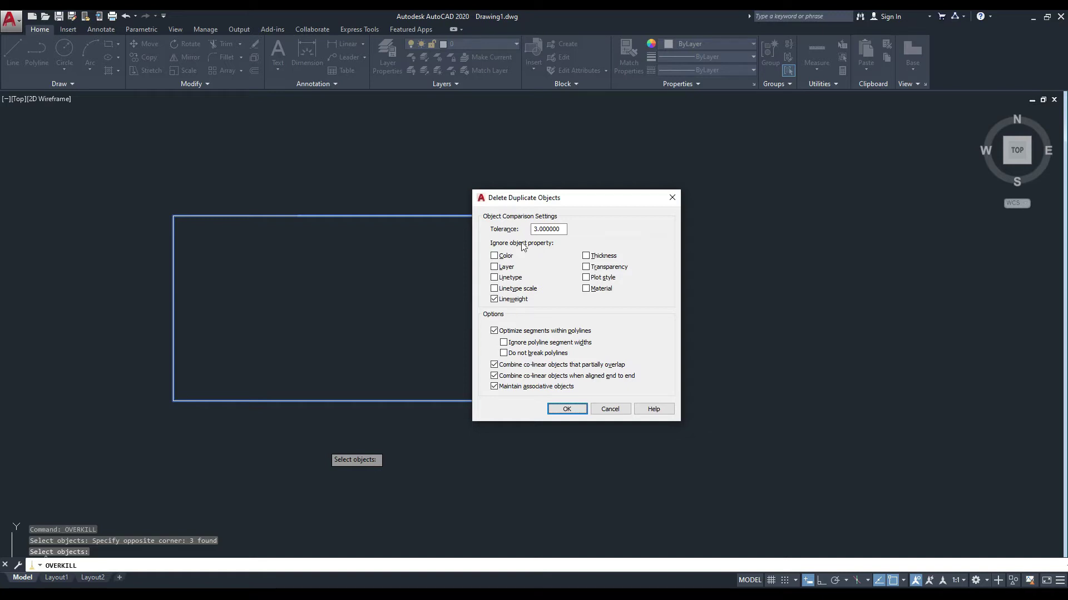
left_click_drag(512, 204, 603, 222)
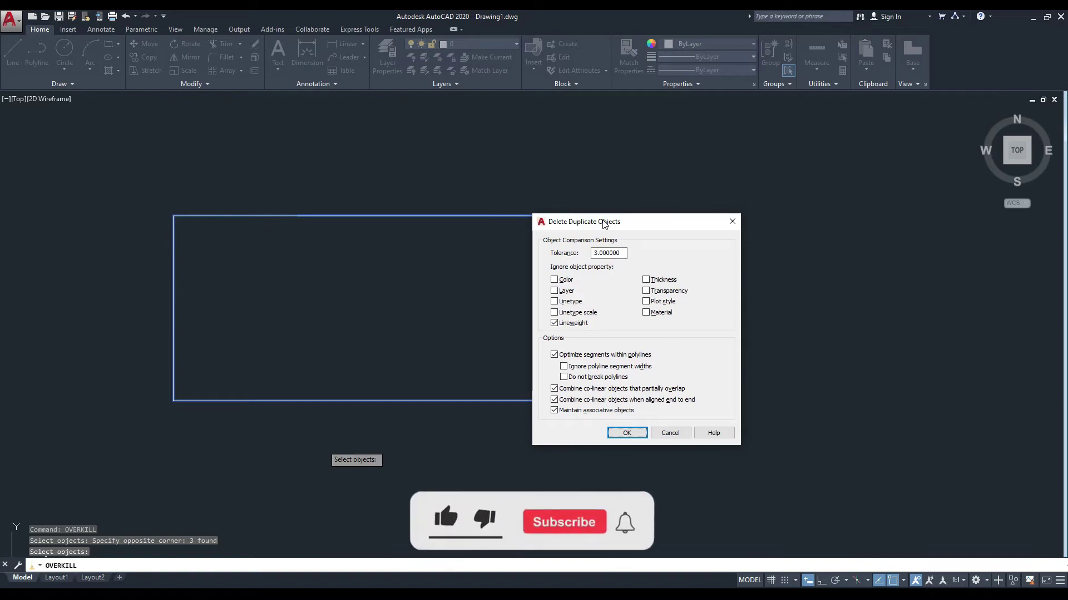
left_click(603, 223)
left_click(554, 323)
double_click(620, 254)
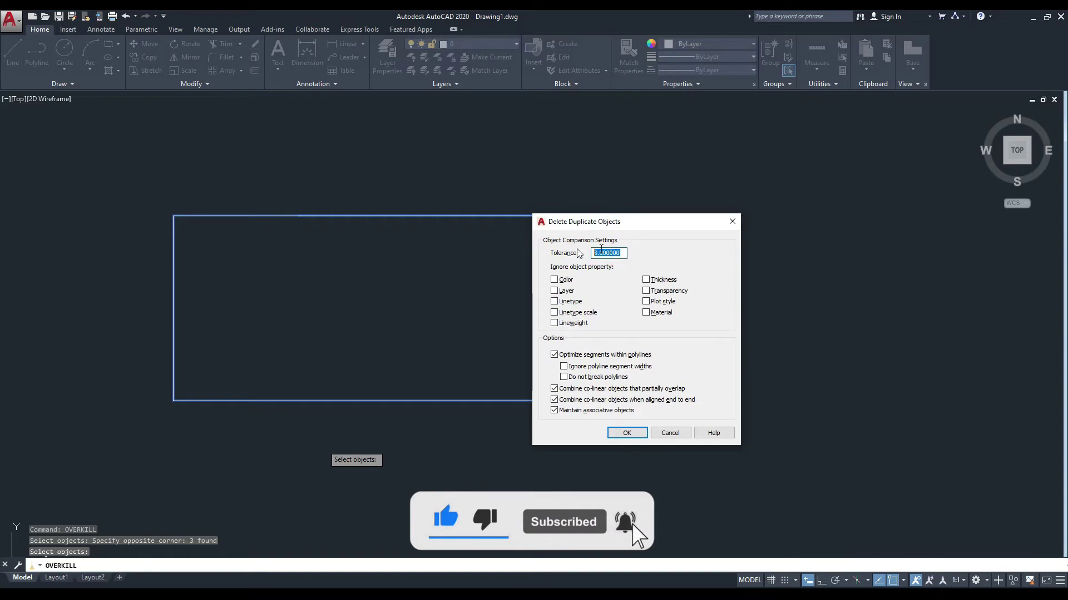
type("000")
left_click_drag(589, 223, 609, 223)
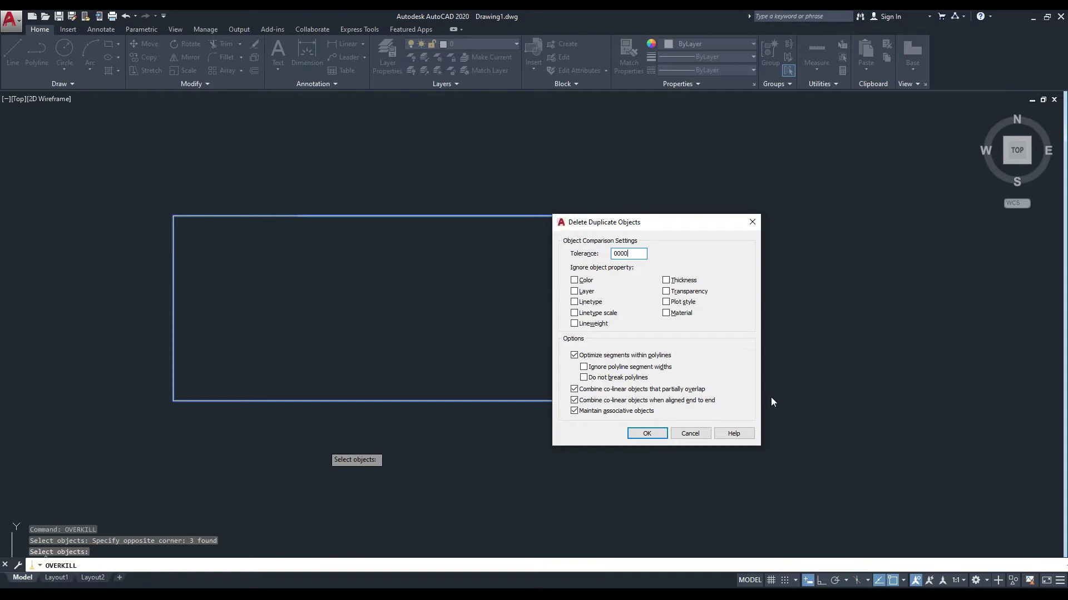
left_click(647, 434)
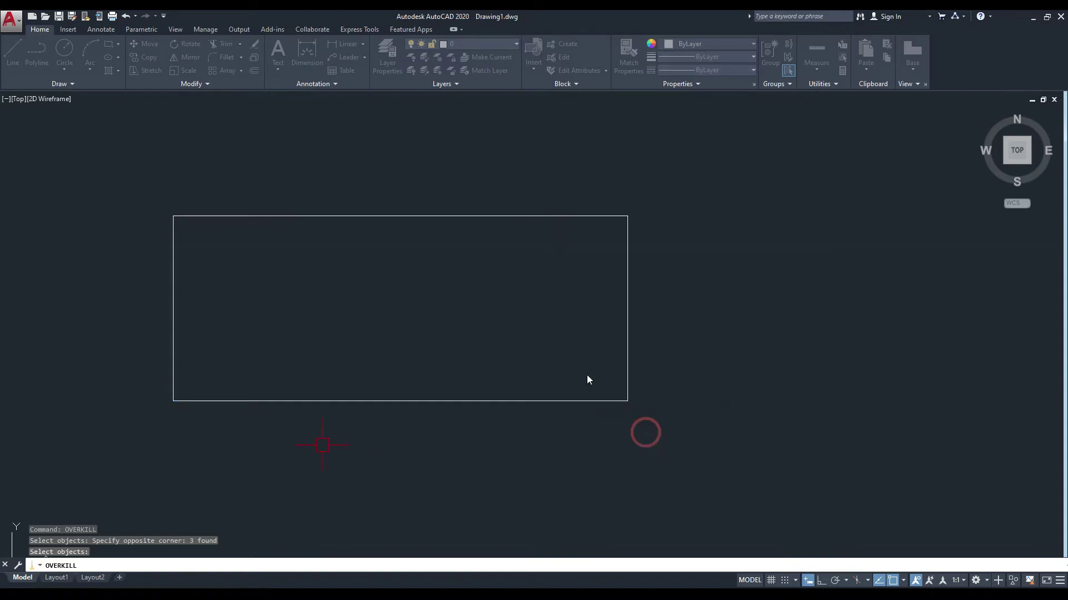
left_click(534, 216)
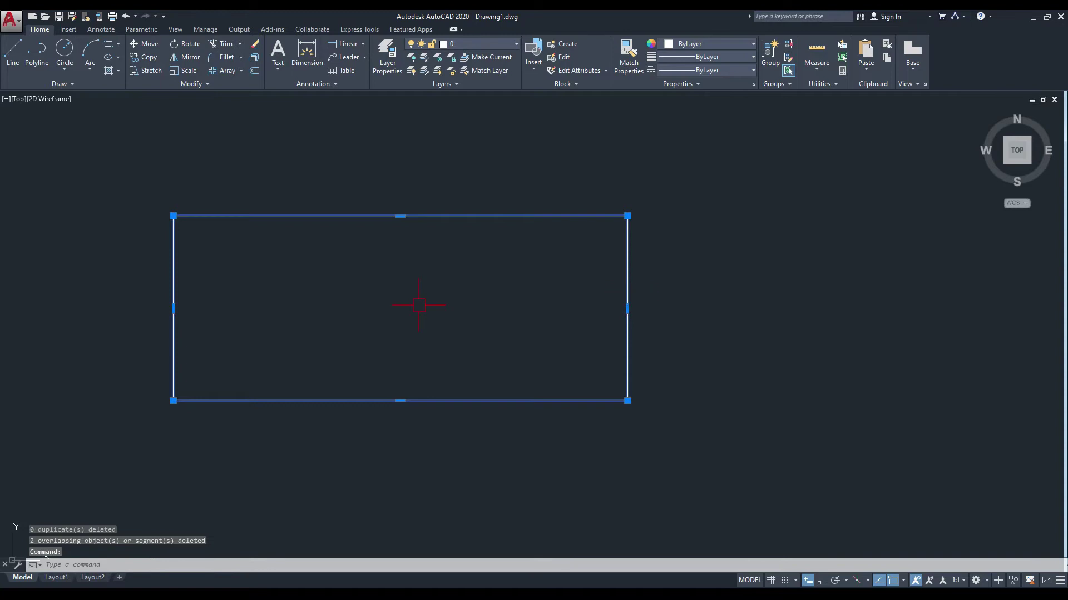
middle_click_drag(418, 305, 456, 316)
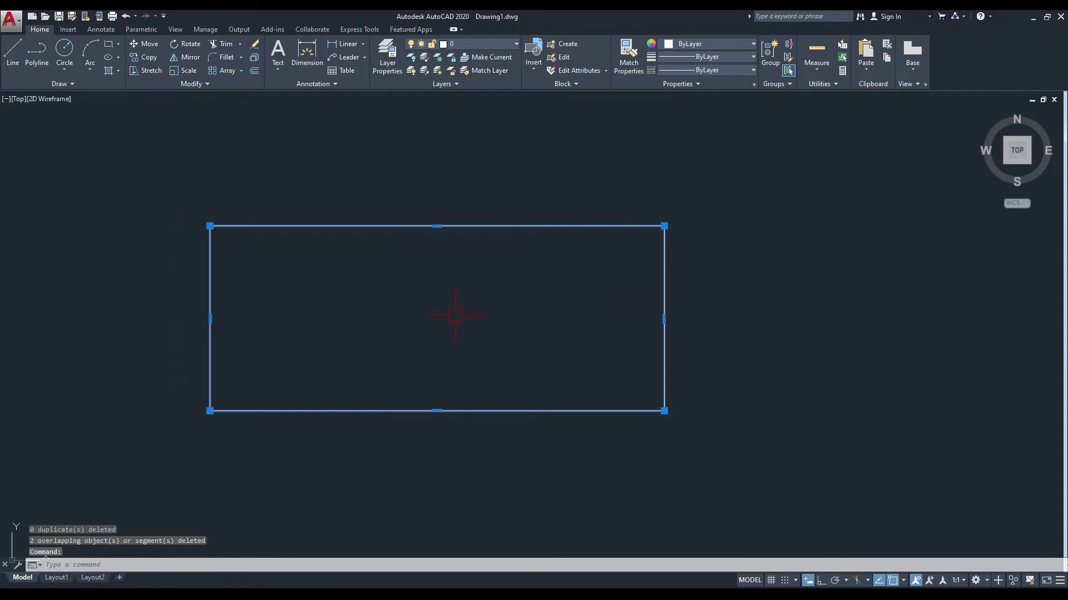
Step: Run OVERKILL again on the lone rectangle with a crossing window
key("Escape")
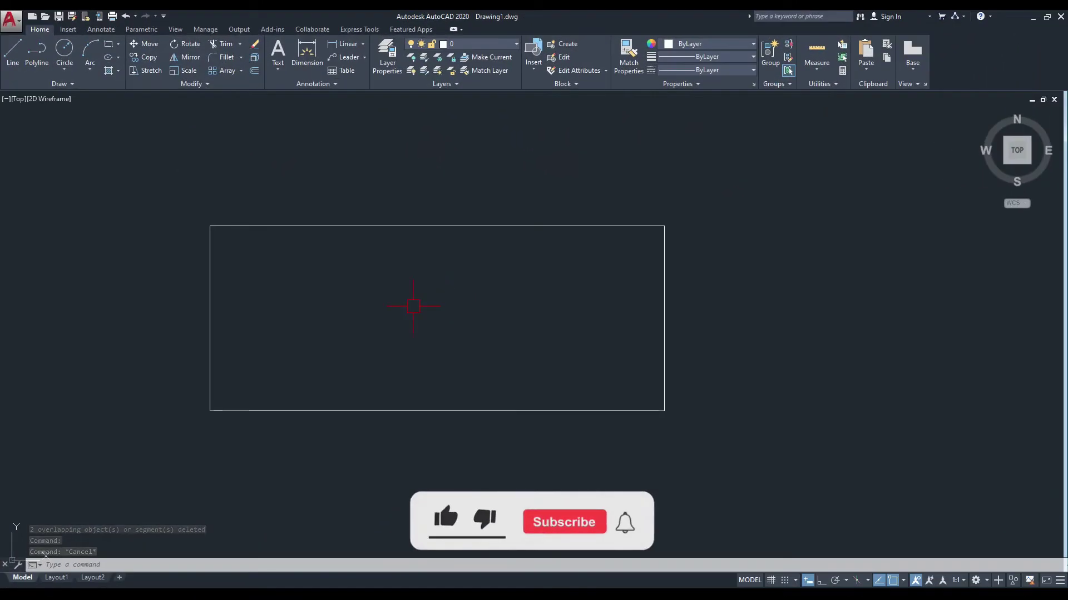
type("O")
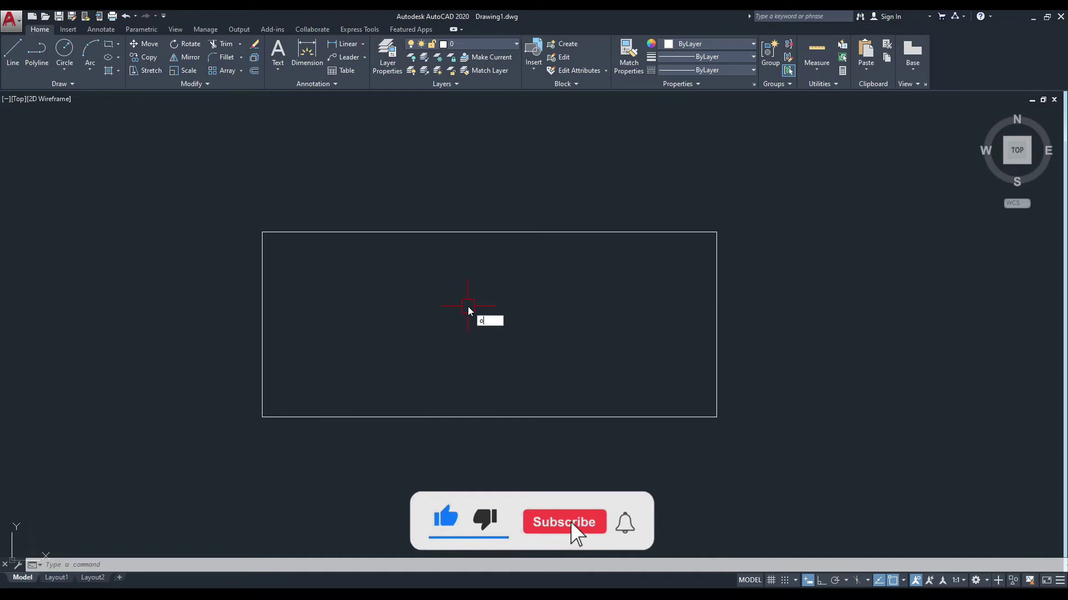
type("erkill")
key("Return")
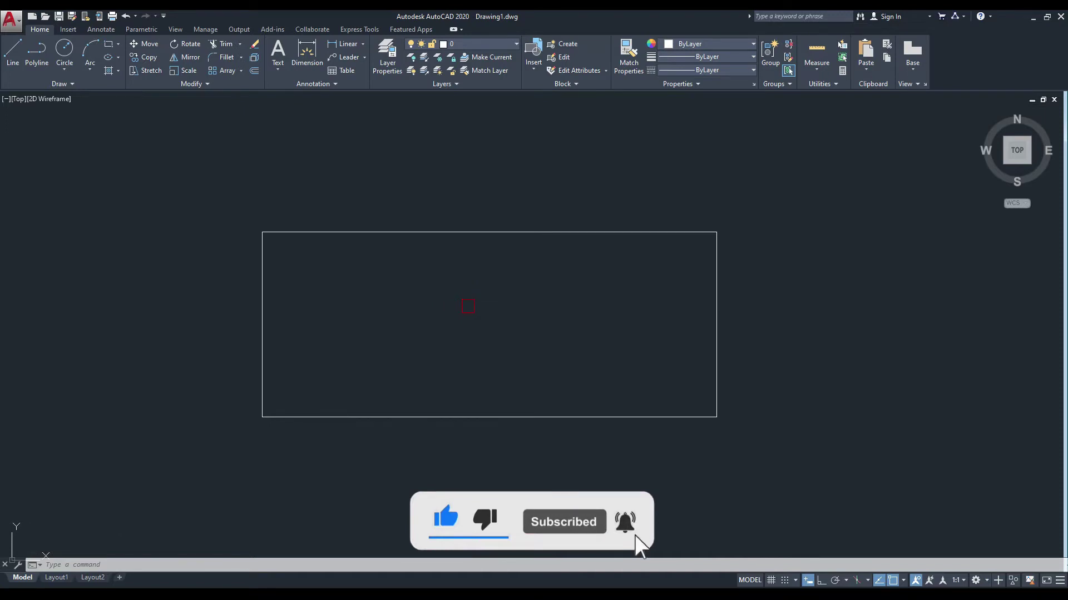
left_click(816, 187)
left_click(160, 536)
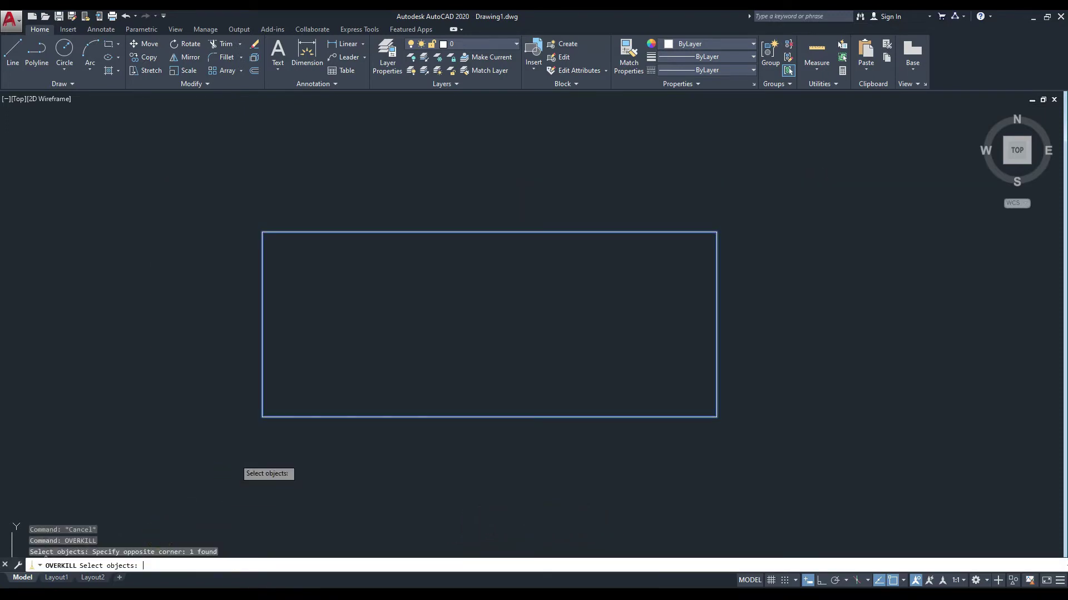
key("Return")
Step: Cancel the Delete Duplicate Objects dialog without applying any cleanup
left_click_drag(621, 221, 577, 223)
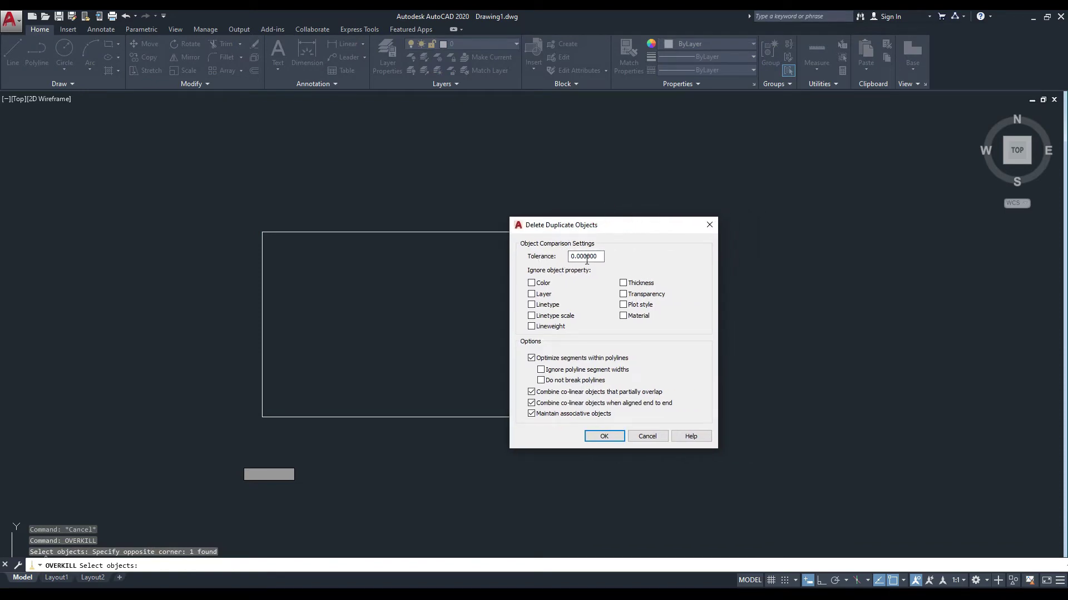
left_click_drag(583, 226, 591, 227)
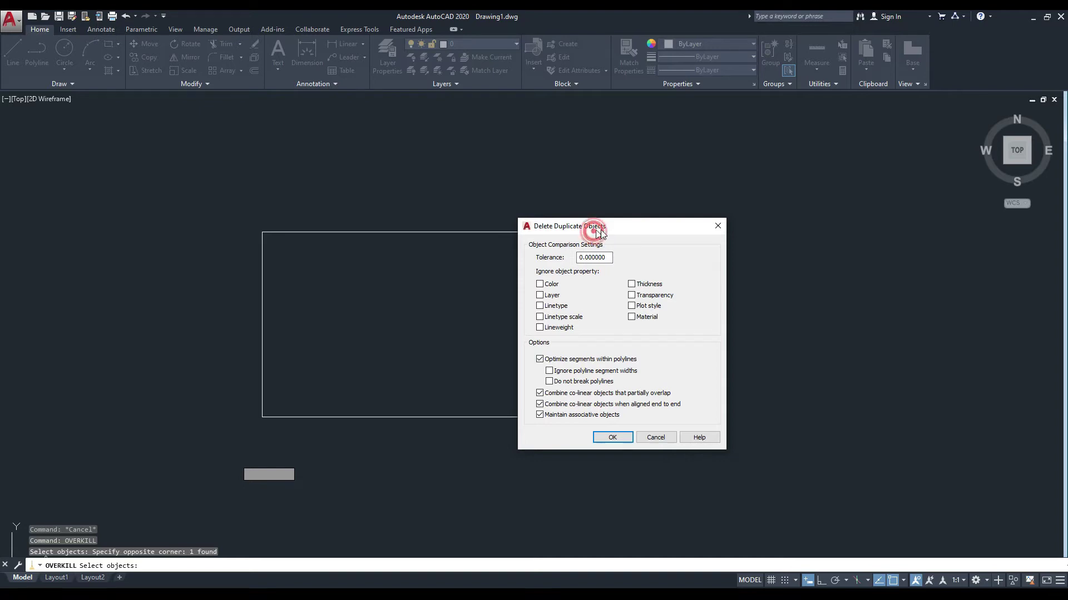
left_click_drag(593, 227, 601, 225)
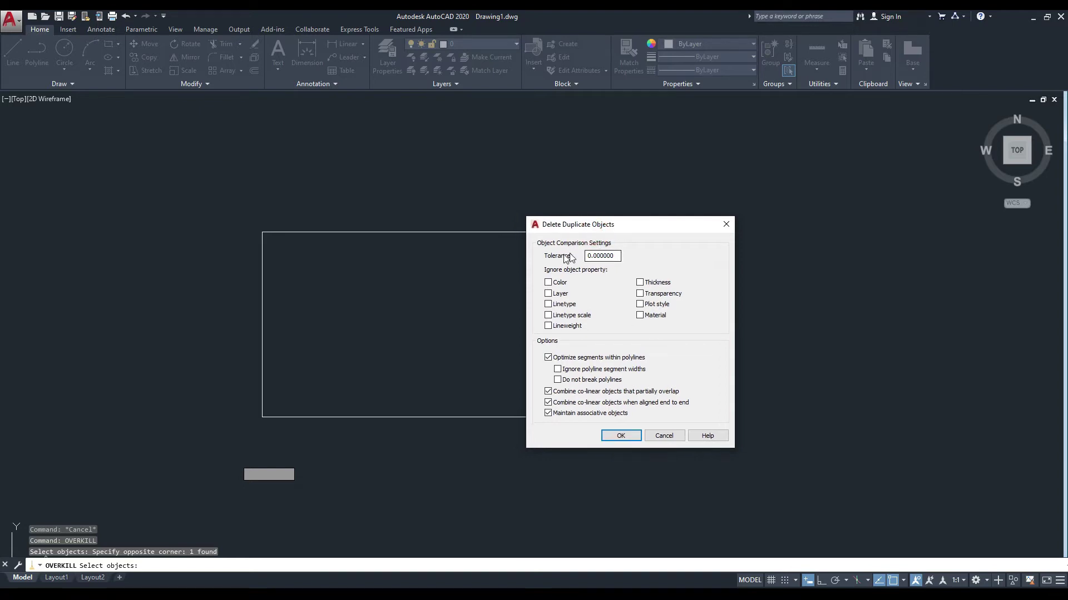
mouse_move(600, 226)
left_mouse_down()
mouse_move(670, 229)
mouse_move(604, 232)
left_mouse_up()
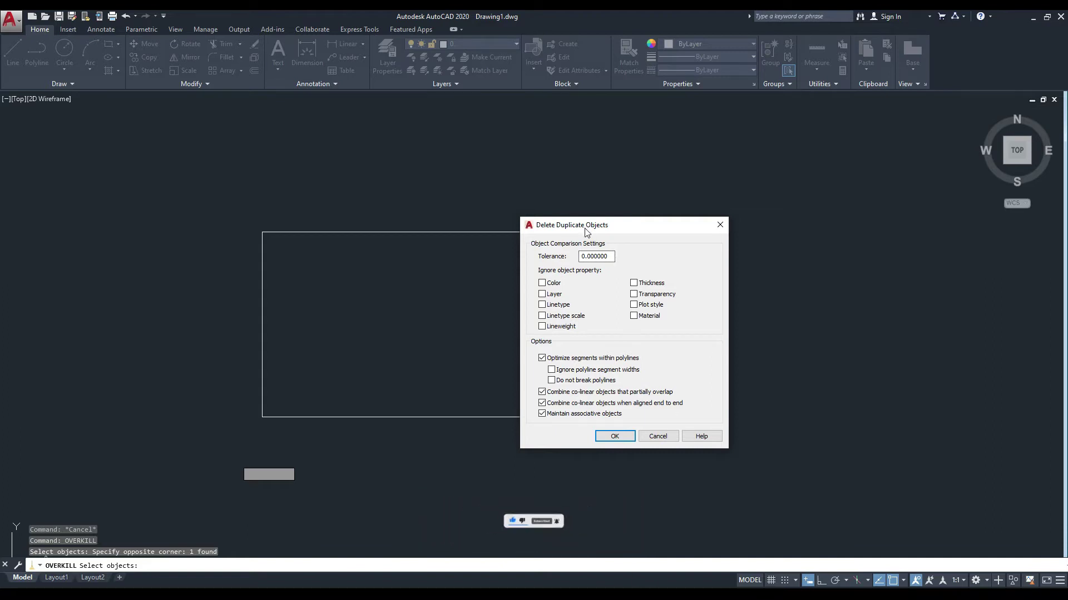
left_click_drag(587, 231, 628, 228)
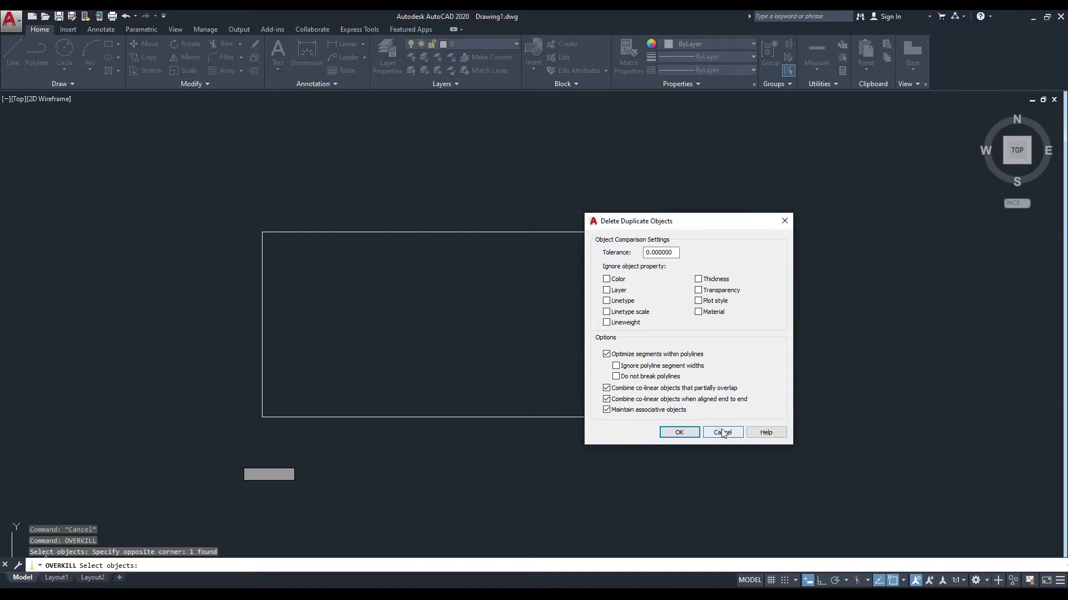
left_click(720, 428)
scroll(278, 364, "down", 3)
middle_click_drag(278, 364, 340, 350)
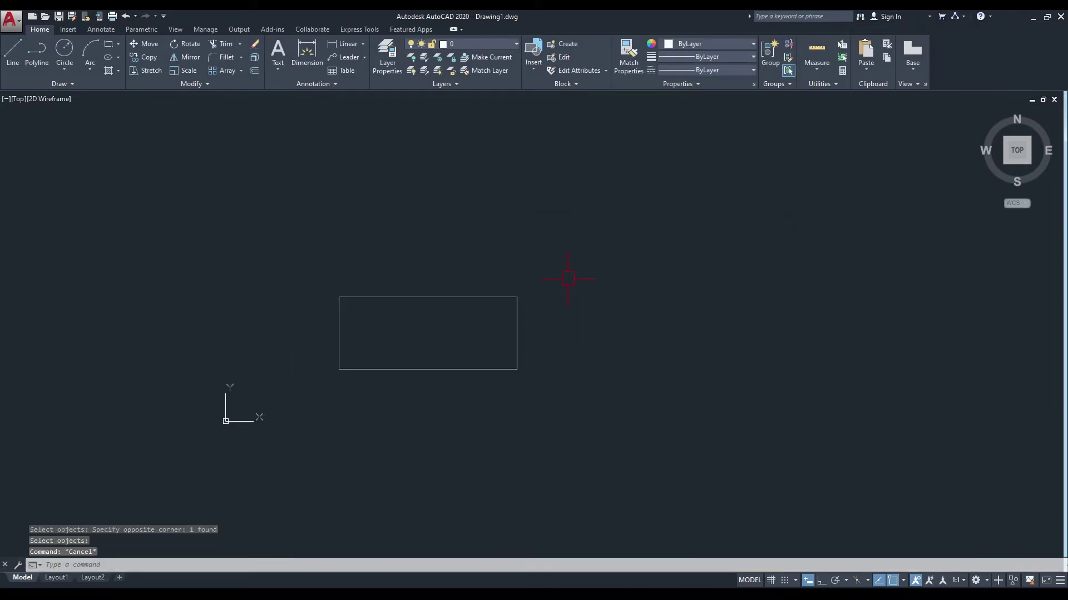
Step: Erase the rectangle and draw a circle centred at 2,2,2 with radius 10
left_click(634, 249)
left_click(305, 379)
key("Delete")
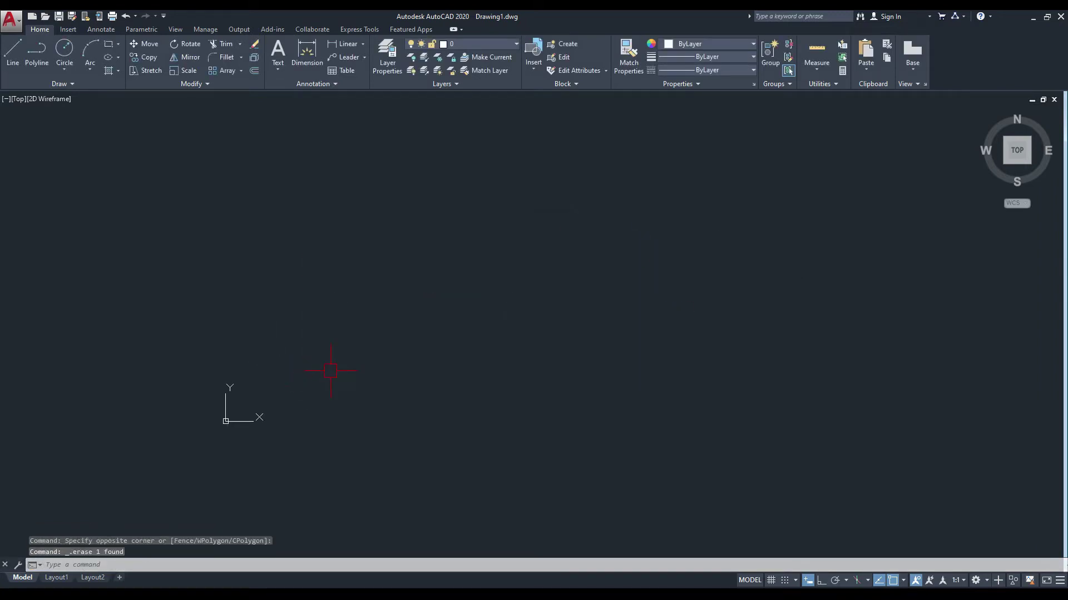
type("c")
key("Return")
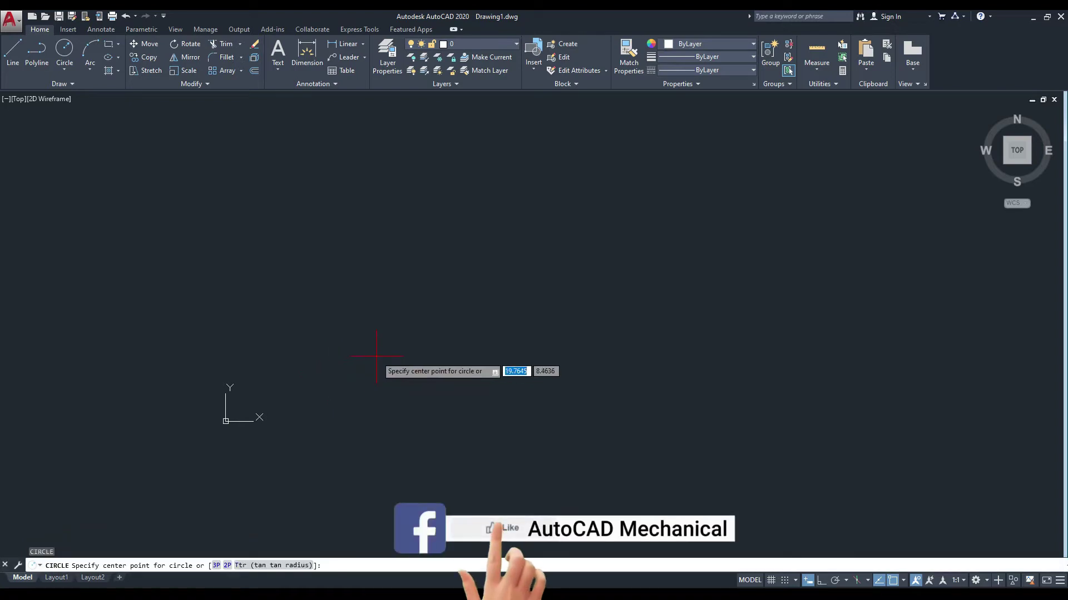
type("2")
type(",")
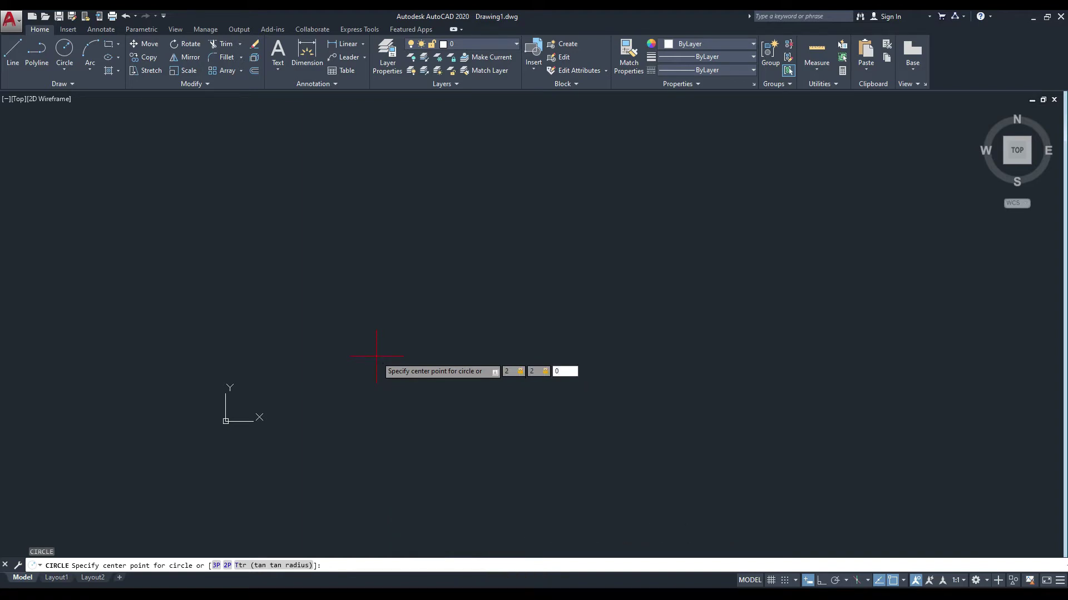
key("Return")
type("10")
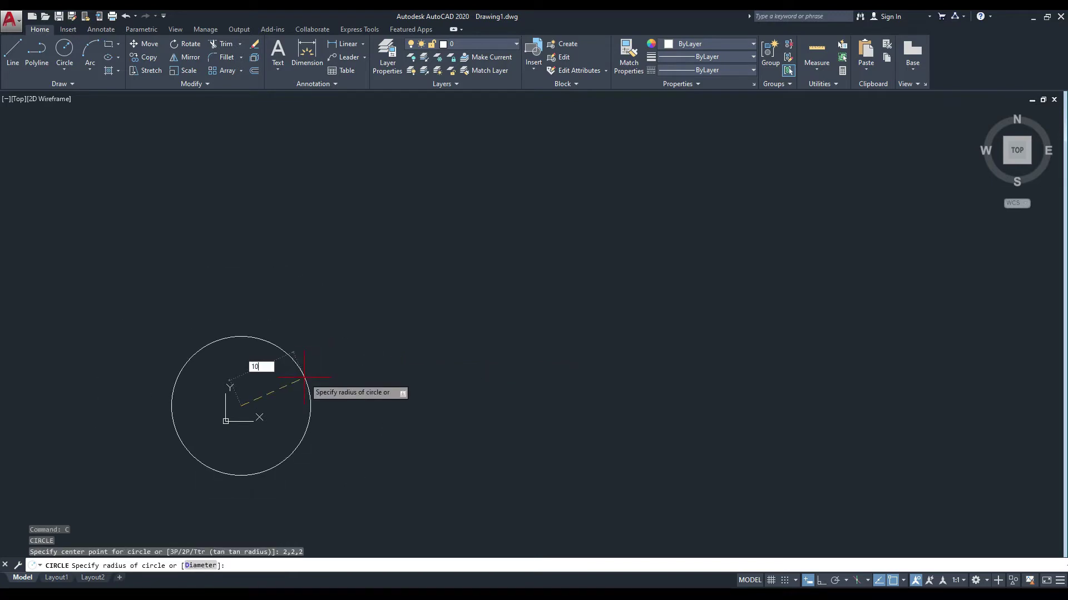
key("Return")
Step: Draw a second circle centred at 3,3,3 with radius 9.5
type("c")
key("Return")
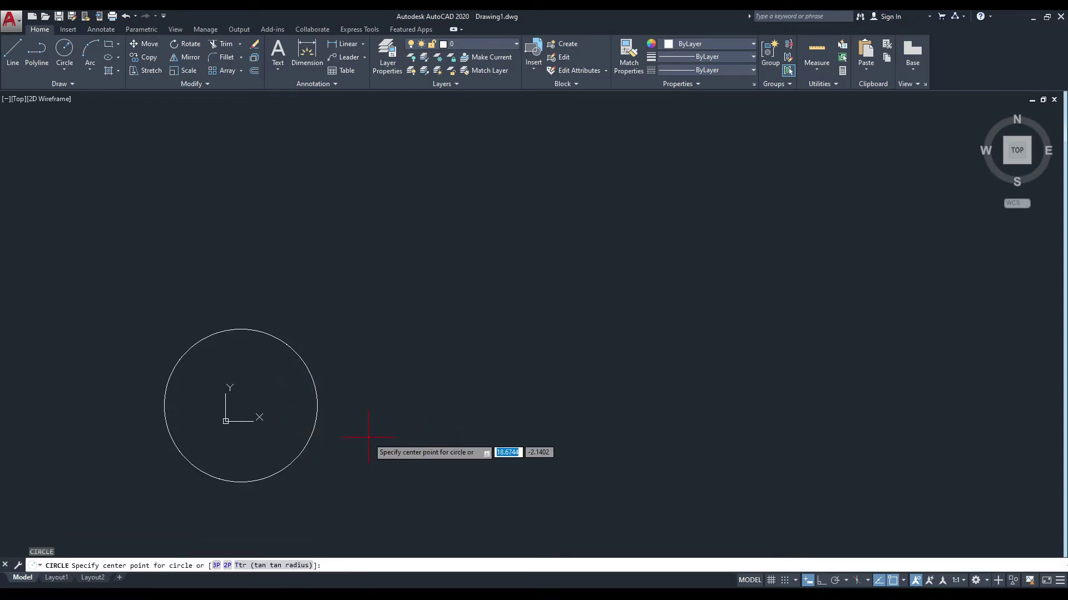
type(",3,")
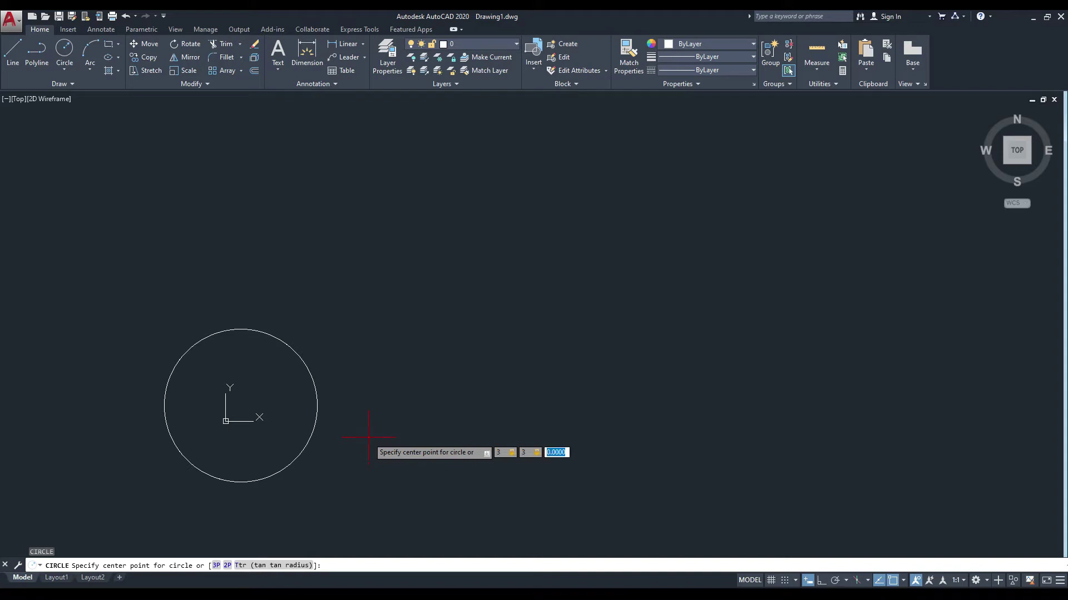
type("3")
key("Return")
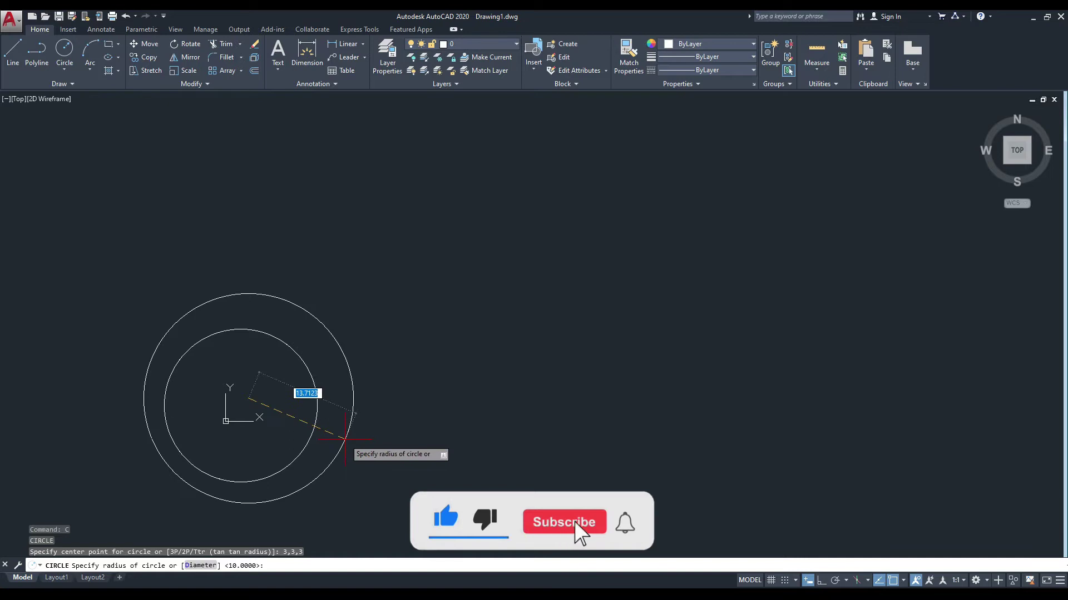
type("9.")
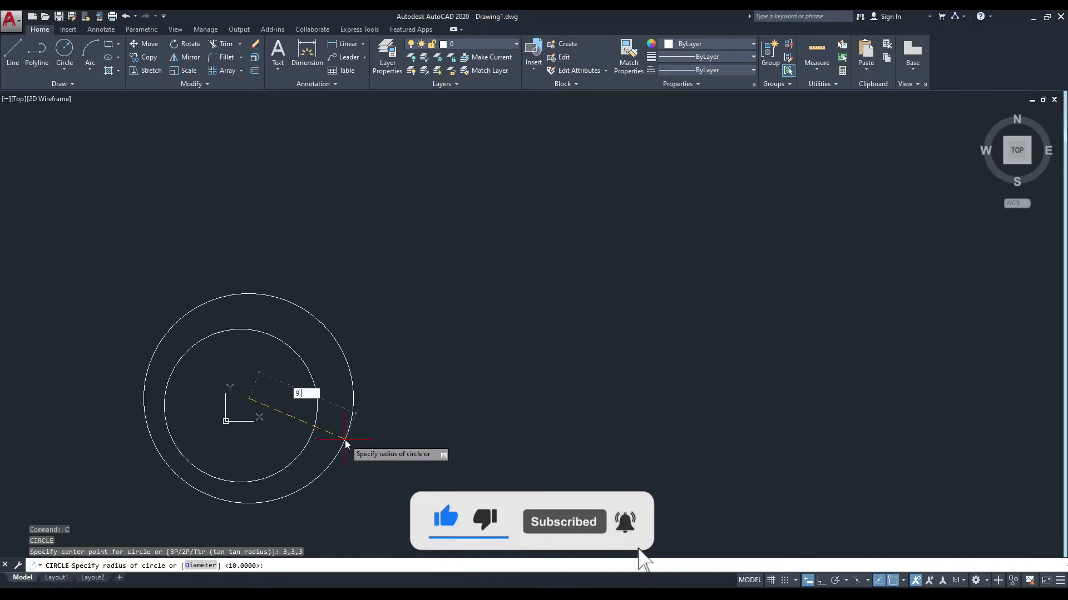
key("Return")
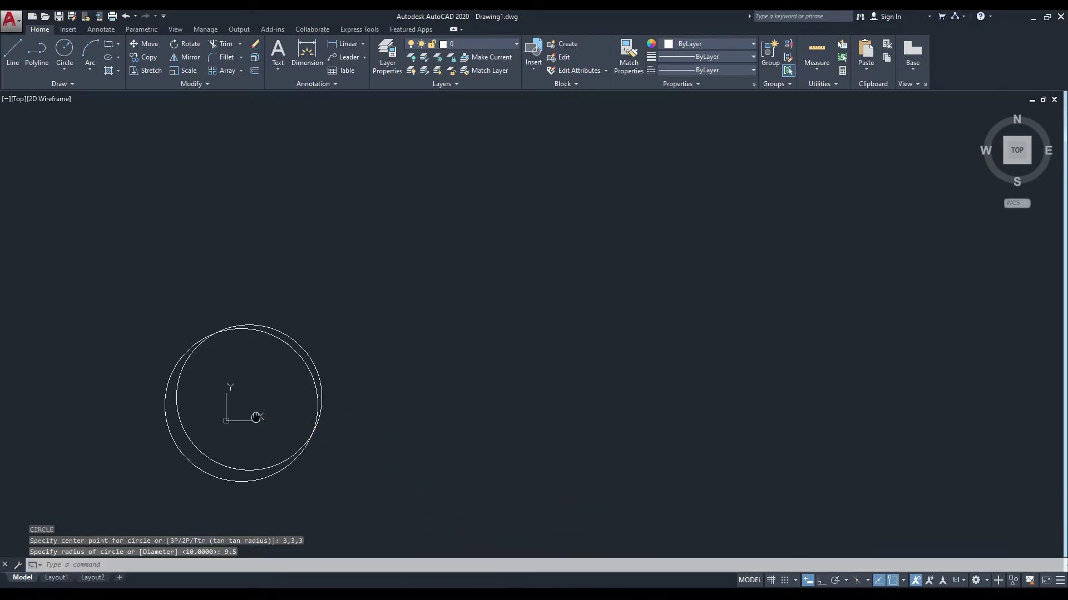
scroll(308, 371, "down", 1)
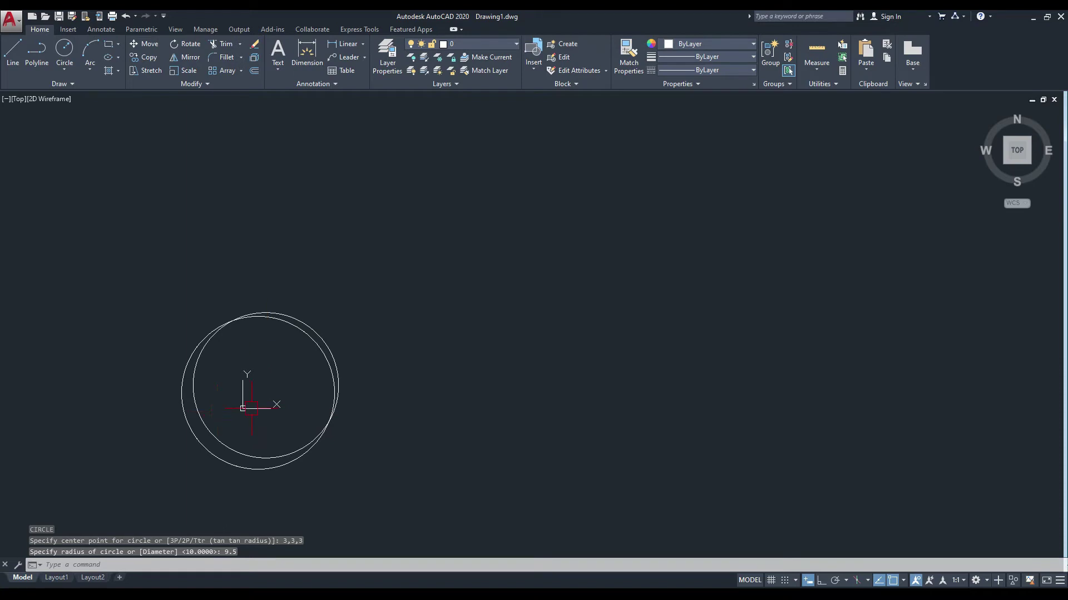
middle_click_drag(251, 409, 351, 408)
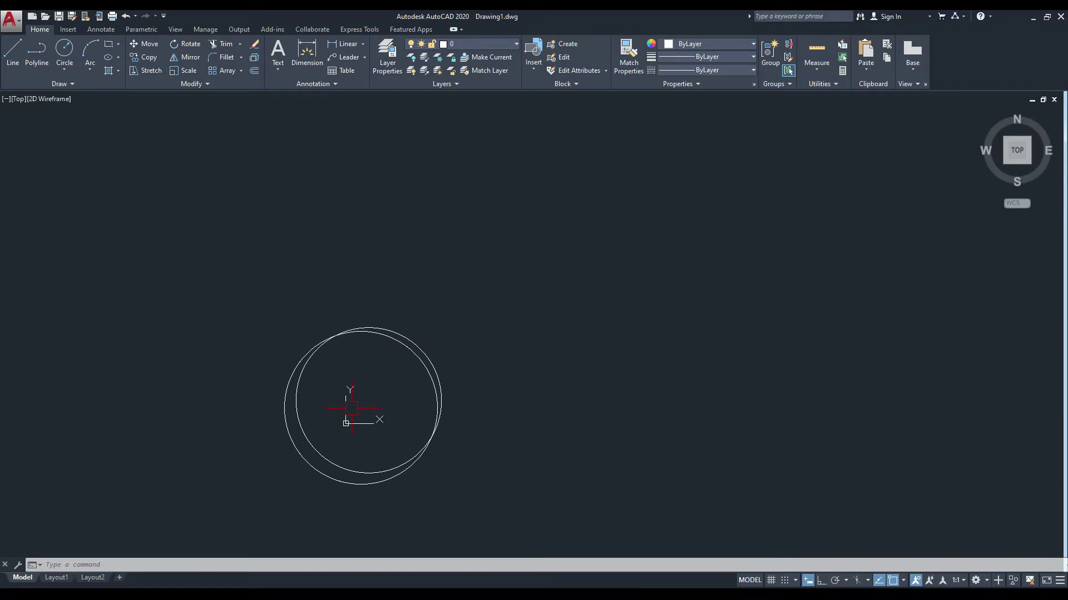
middle_click_drag(358, 413, 366, 407)
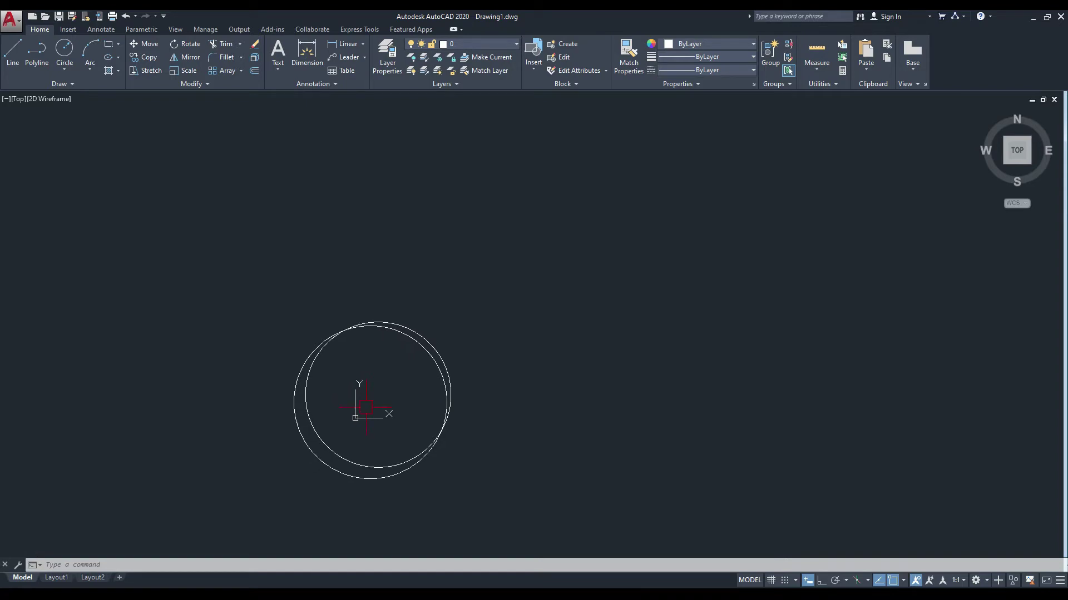
Step: Run OVERKILL on both circles with a crossing window
type("ov")
key("Return")
left_click(543, 275)
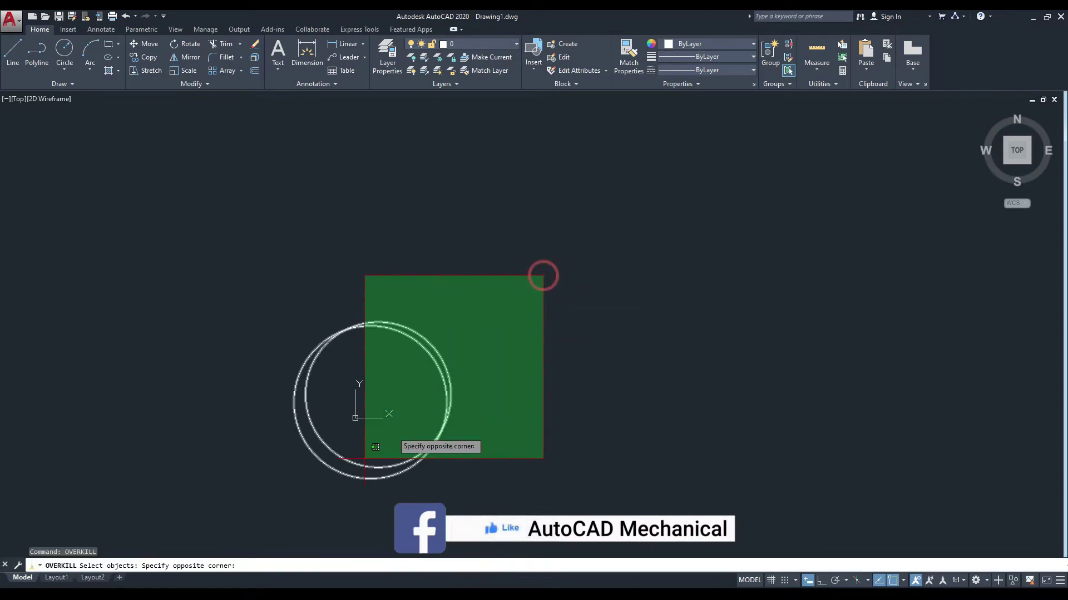
left_click(268, 508)
key("Return")
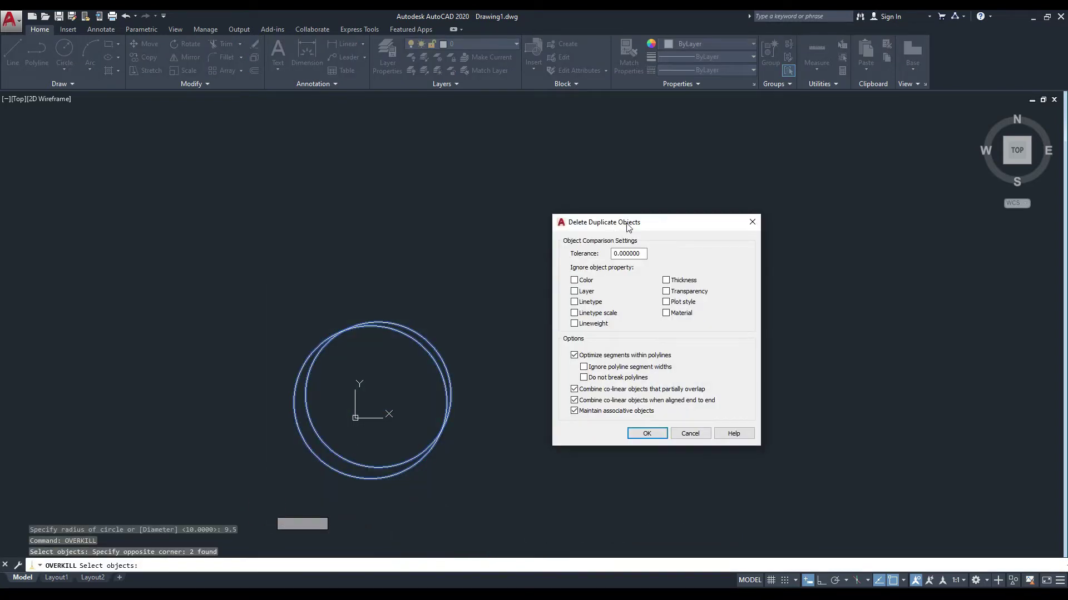
Step: Apply the cleanup with tolerance 3, deleting the near-duplicate circle
double_click(611, 255)
left_click_drag(581, 227, 606, 238)
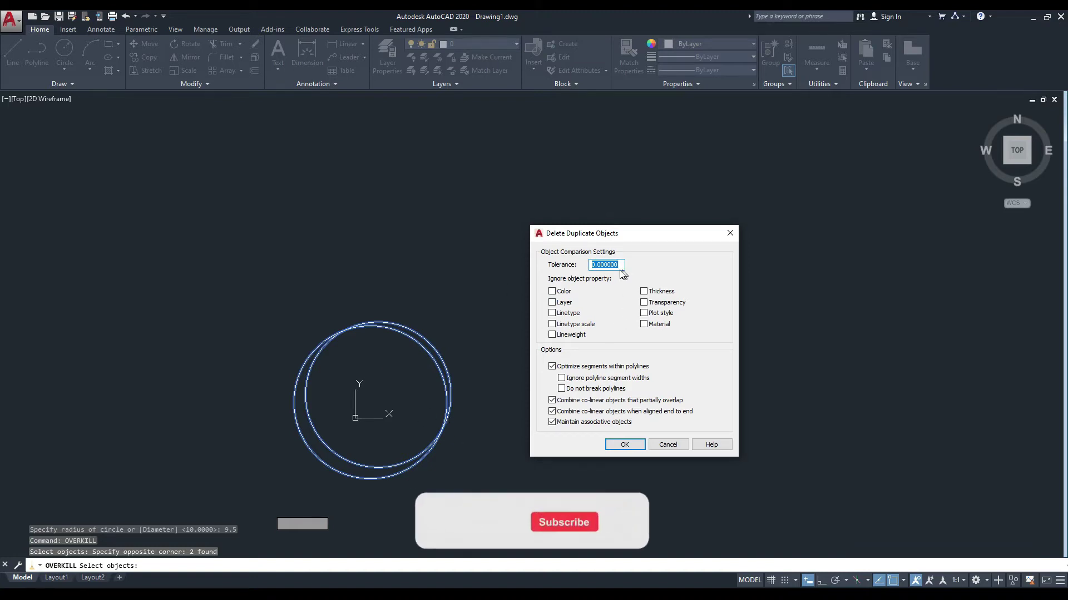
left_click(617, 263)
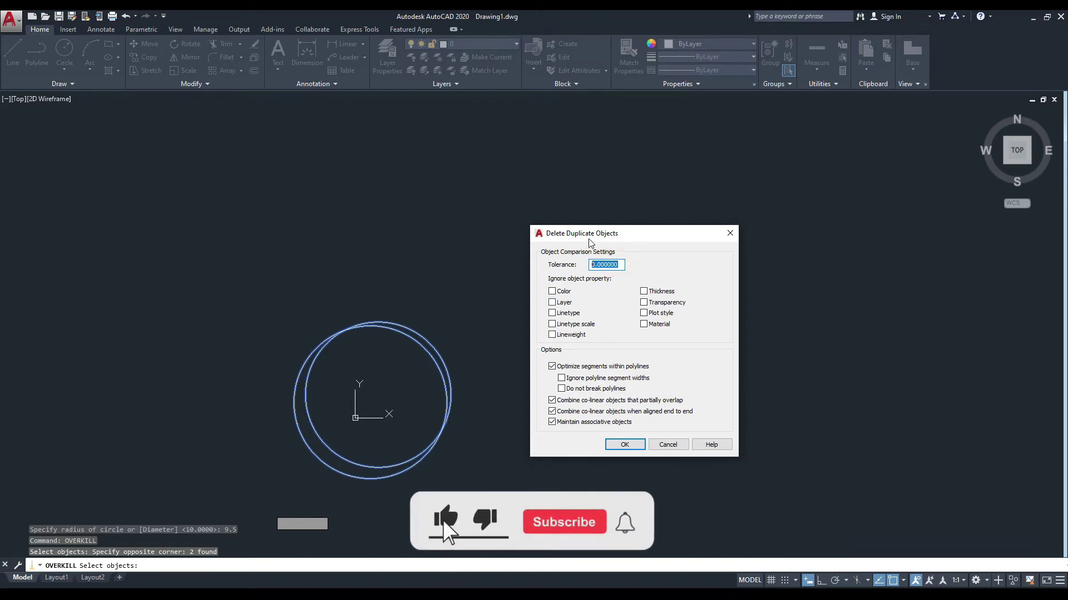
left_click_drag(586, 233, 591, 242)
type("3")
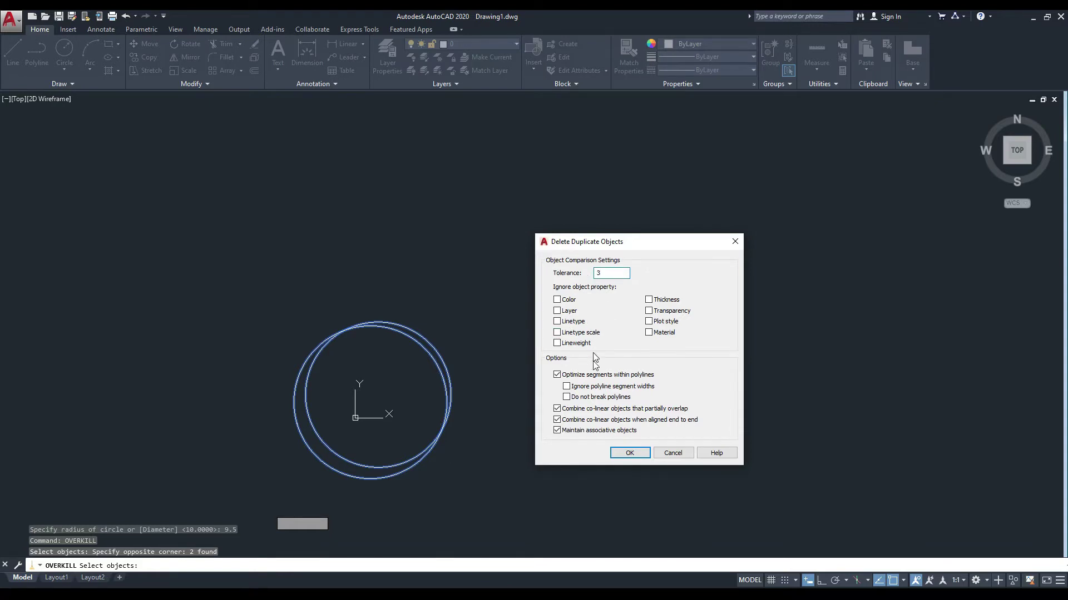
left_click(629, 453)
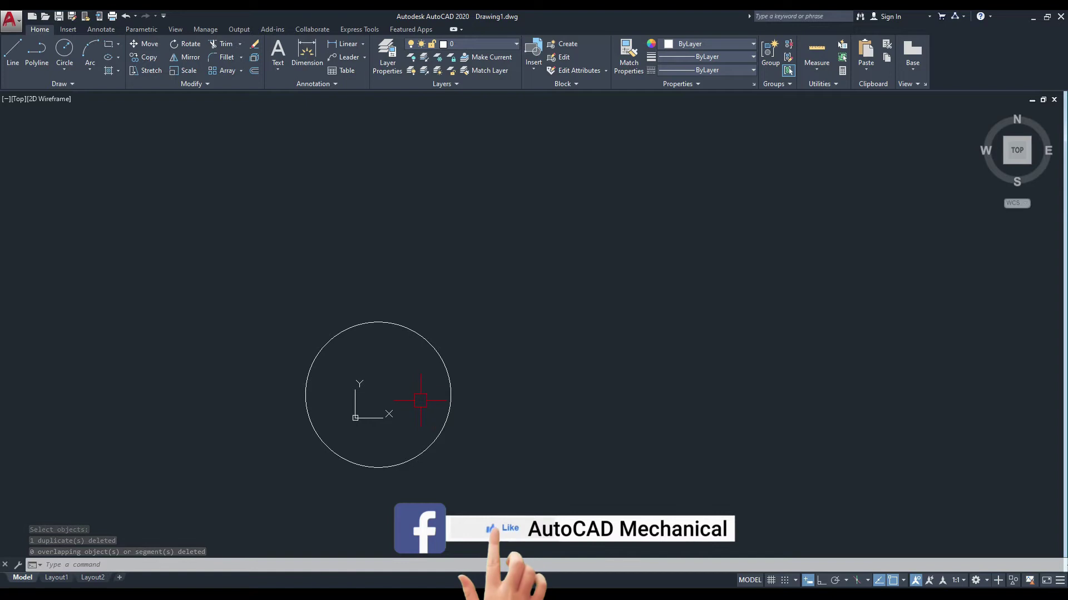
Step: Select the remaining circle
middle_click_drag(405, 394, 414, 384)
left_click(496, 342)
left_click(352, 388)
Step: Delete the remaining circle and draw a new rectangle from two picked corners
key("Delete")
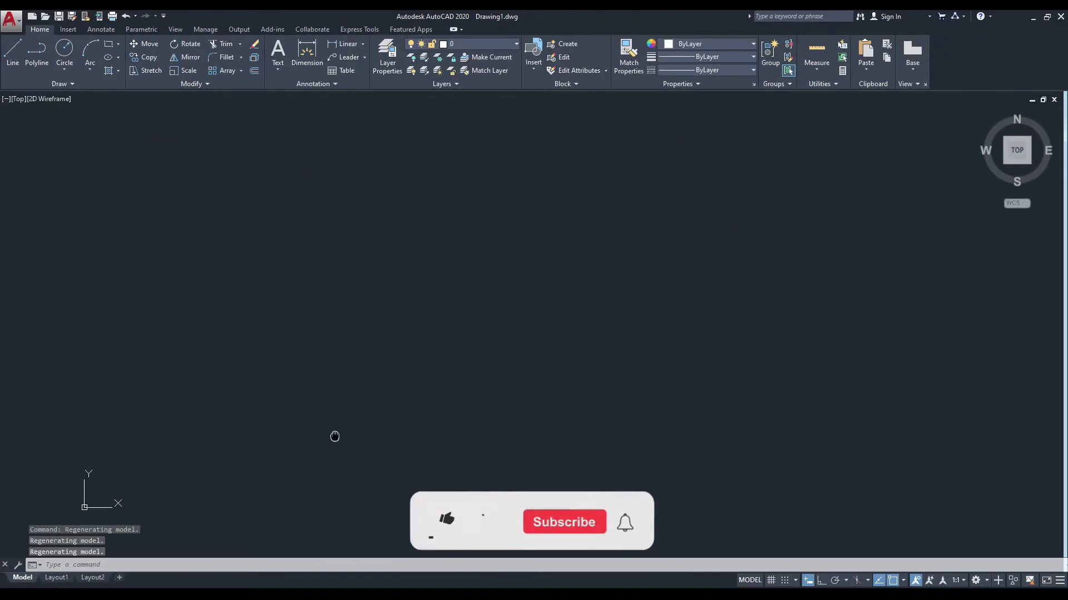
key("Escape")
type("REC")
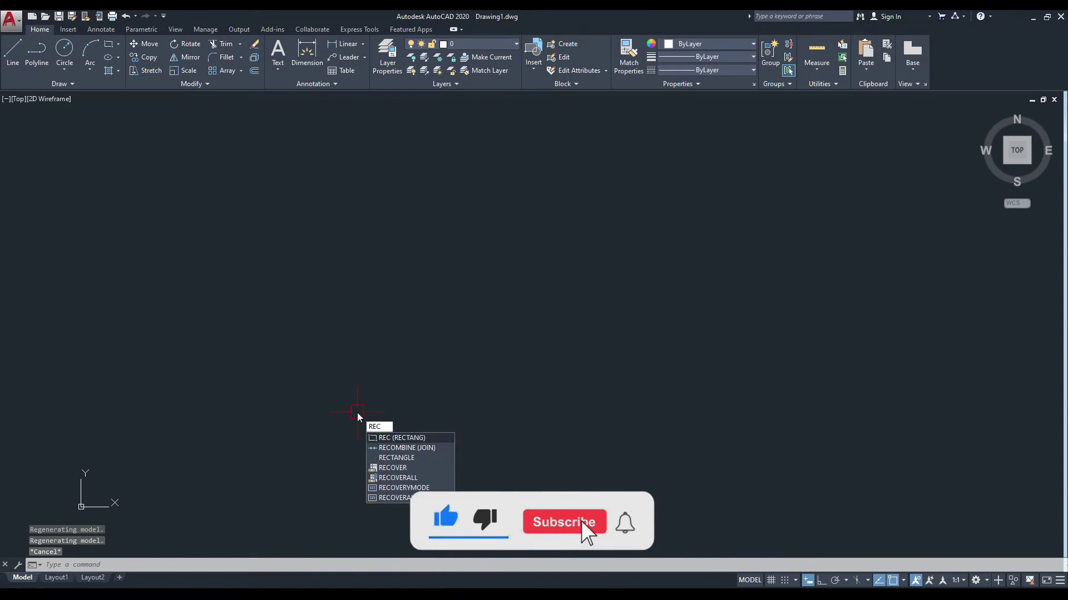
key("Return")
left_click(292, 256)
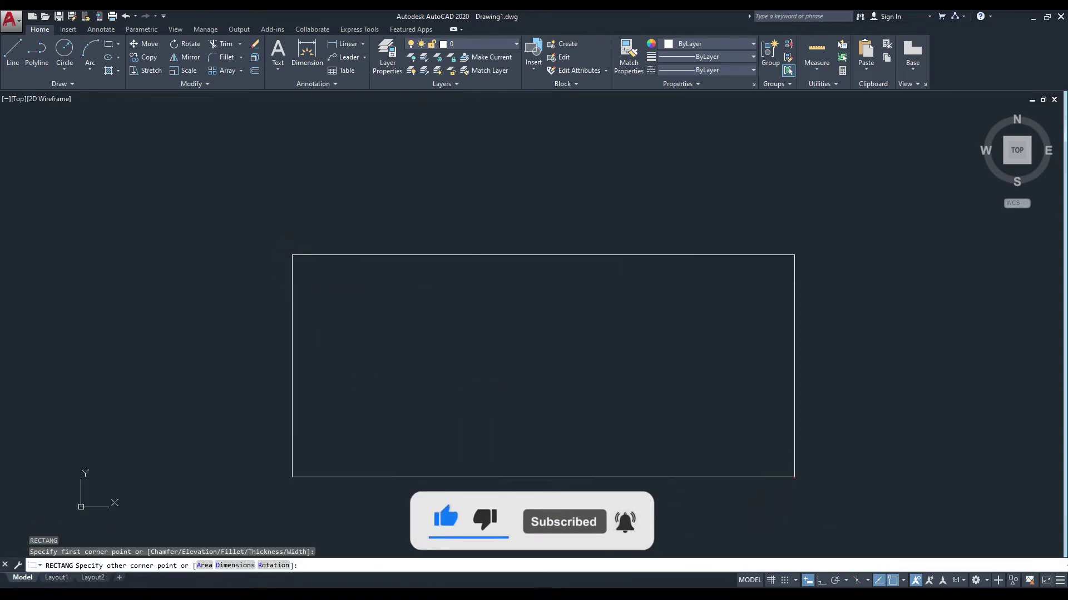
left_click(794, 476)
middle_click_drag(638, 436, 572, 432)
key("Escape")
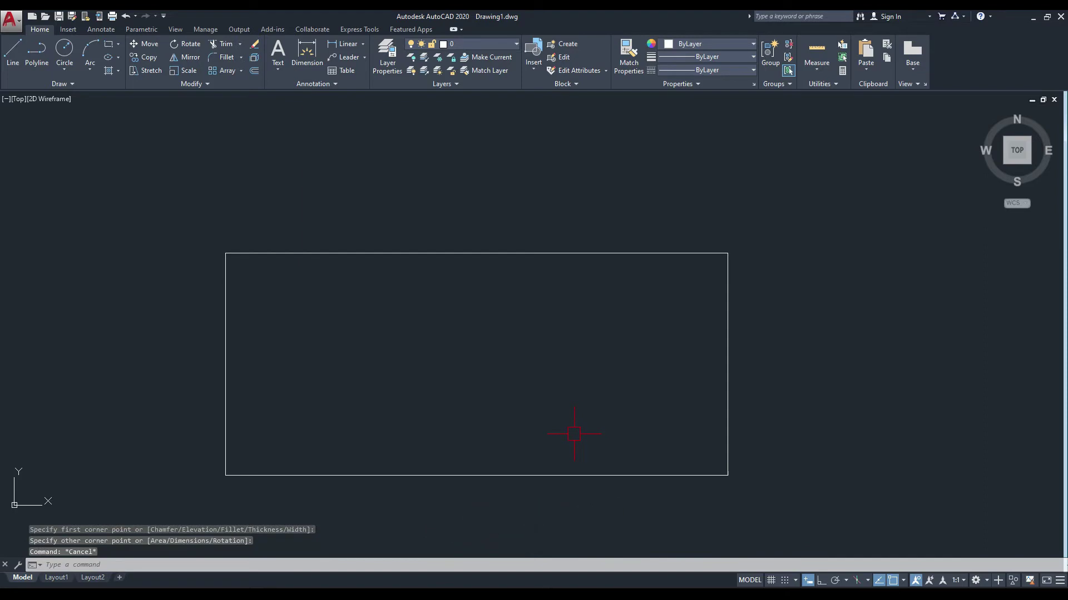
Step: Trace overlapping lines along part of the top edge and down the right edge
type("l")
key("Return")
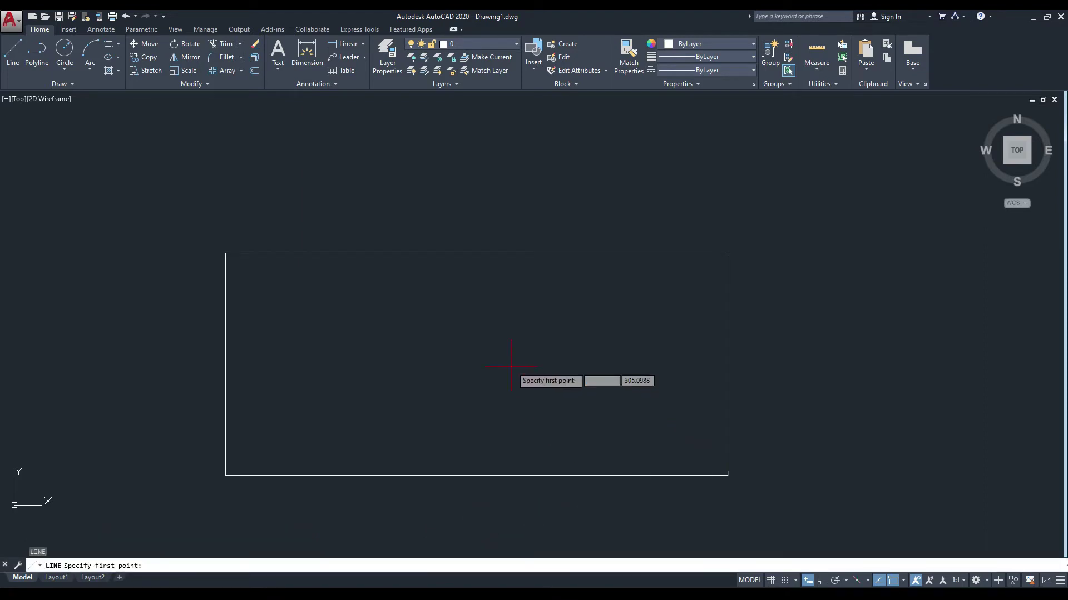
left_click(401, 255)
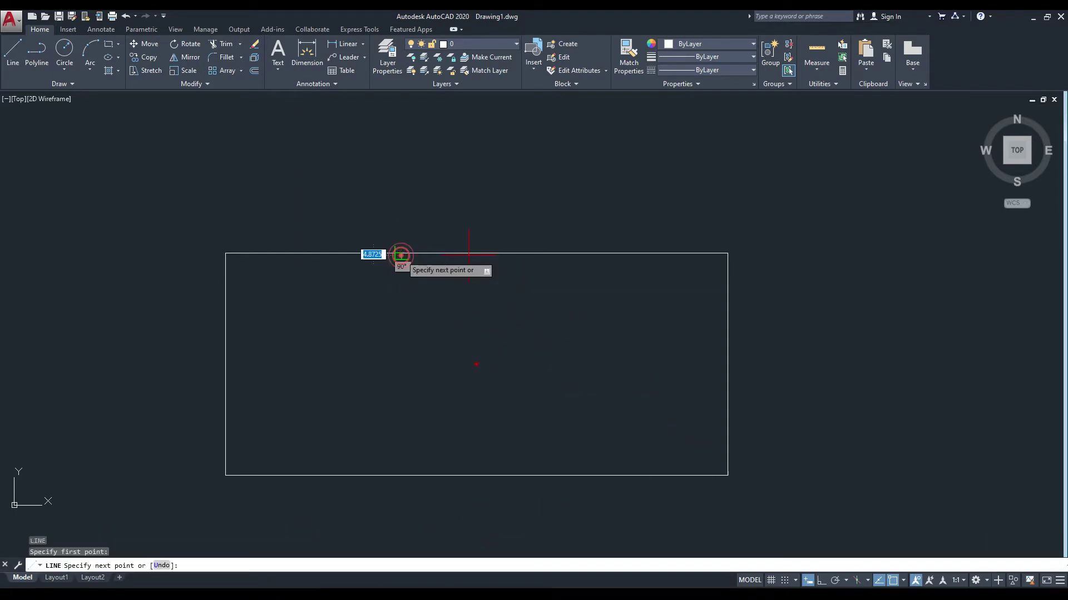
left_click(724, 254)
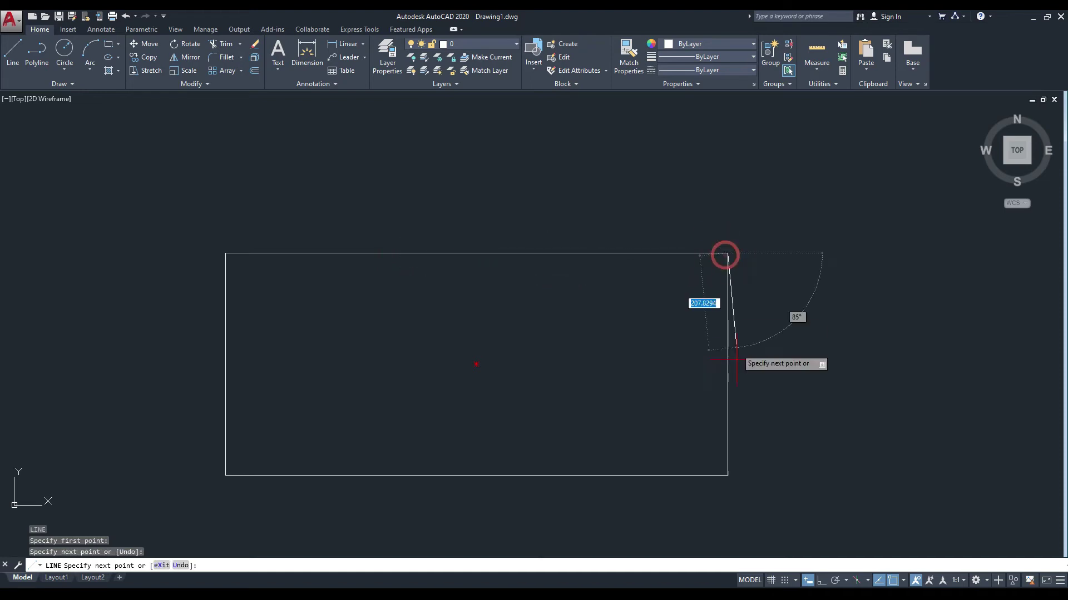
left_click(727, 427)
key("Escape")
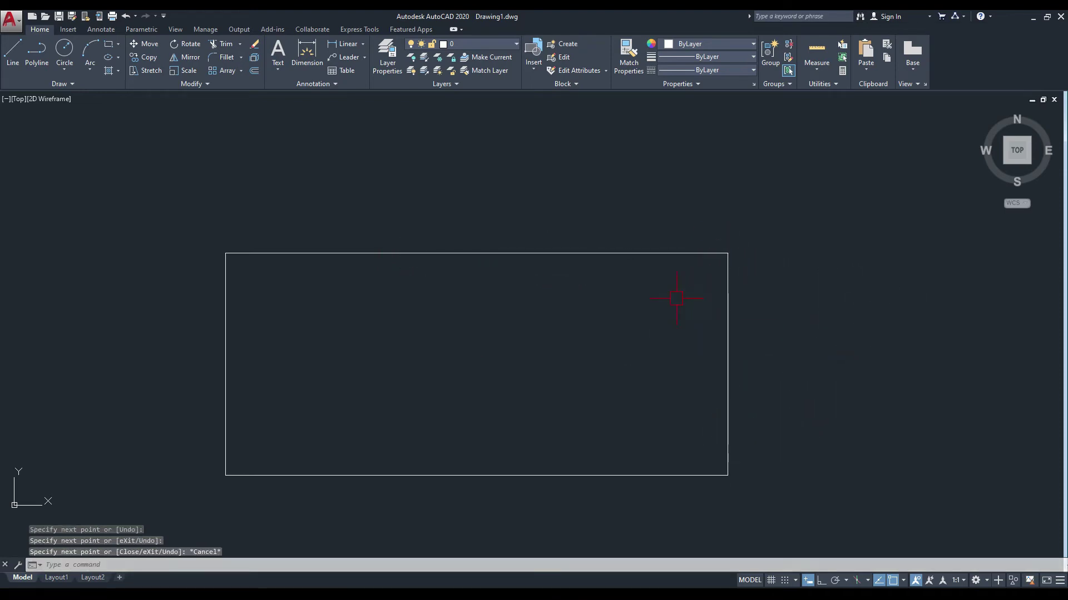
Step: Select both overlapping lines and show their properties with Ctrl+1
left_click(625, 251)
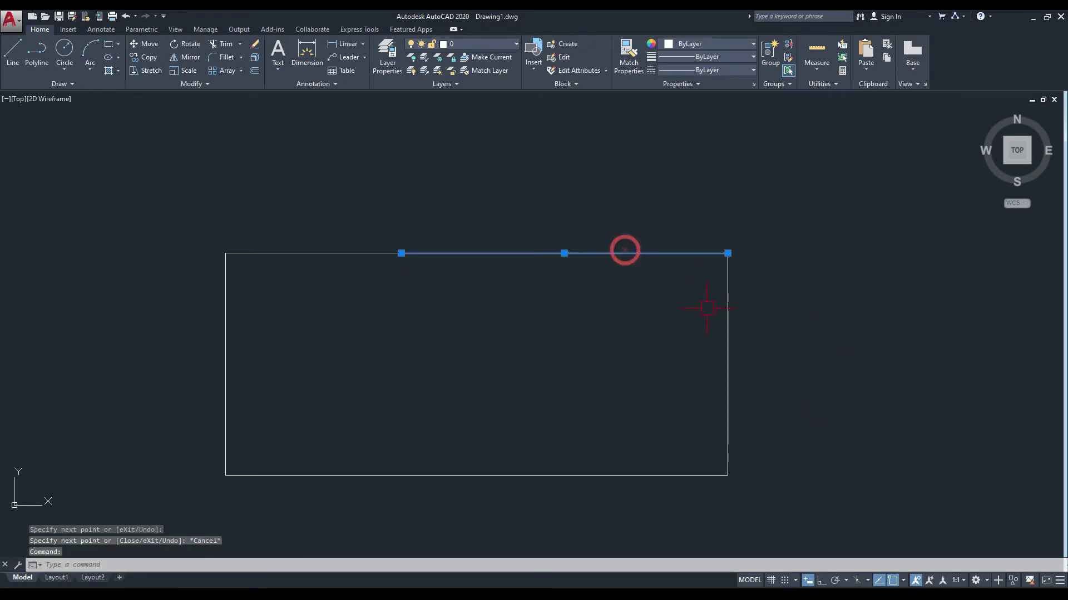
left_click(728, 332)
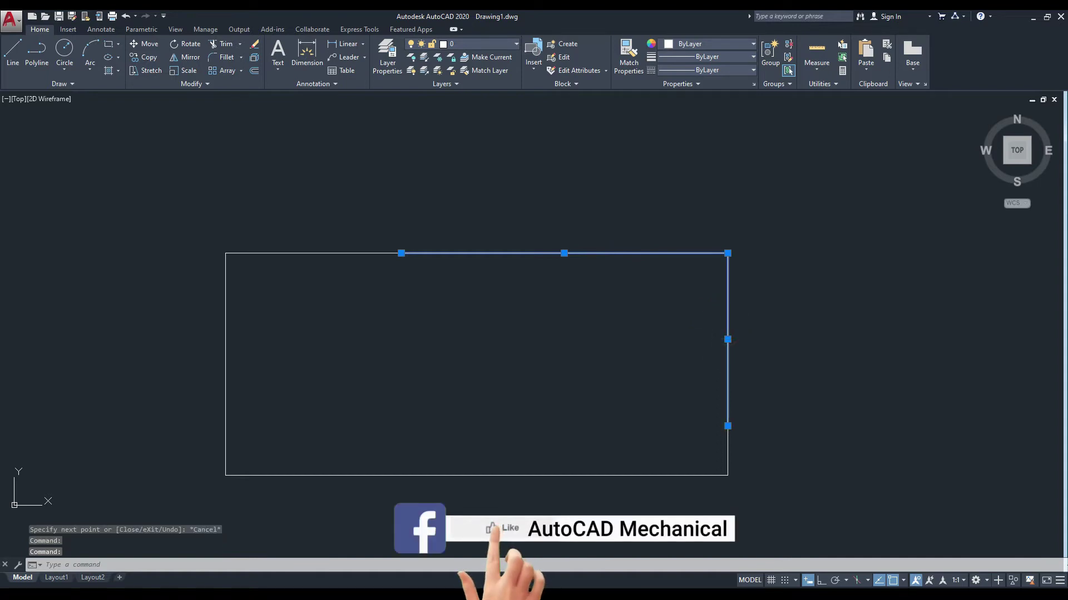
key("ctrl+1")
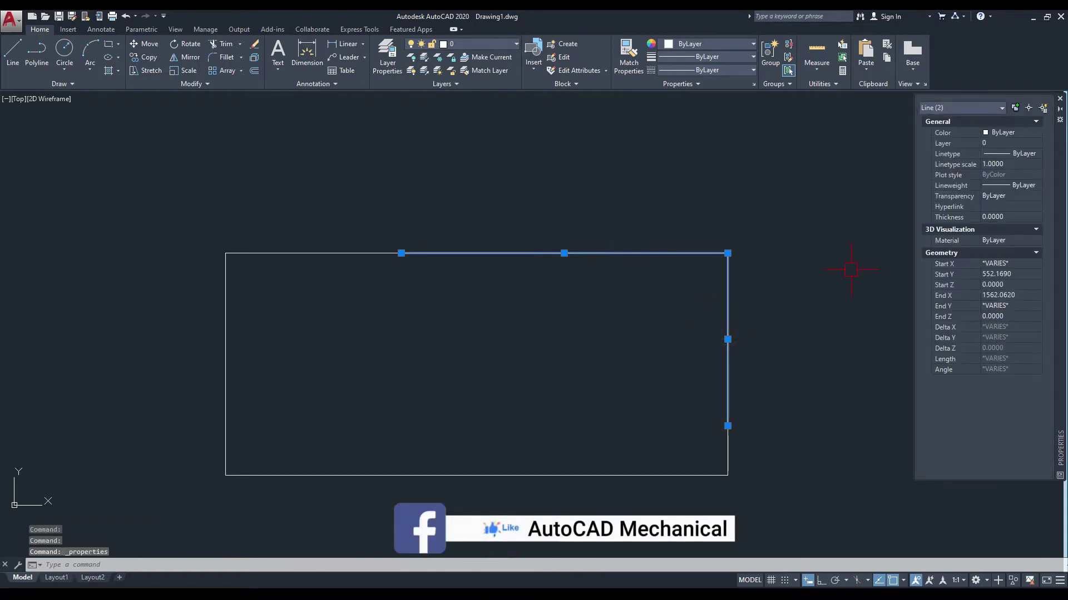
Step: Set both overlapping lines' colour to Red and close the Properties palette
left_click_drag(1061, 234, 975, 230)
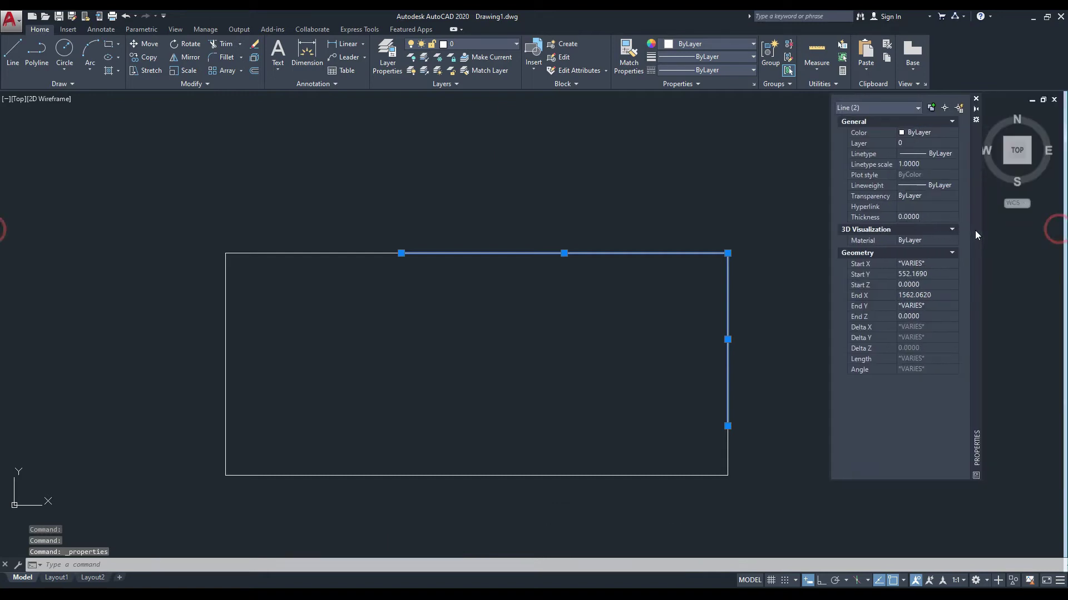
left_click(935, 133)
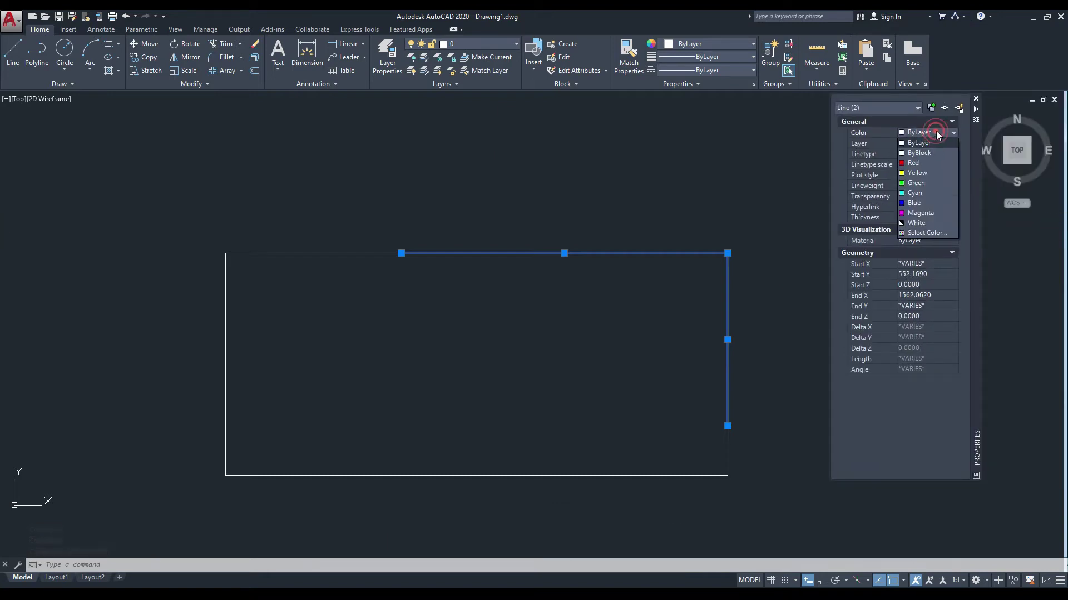
left_click(913, 164)
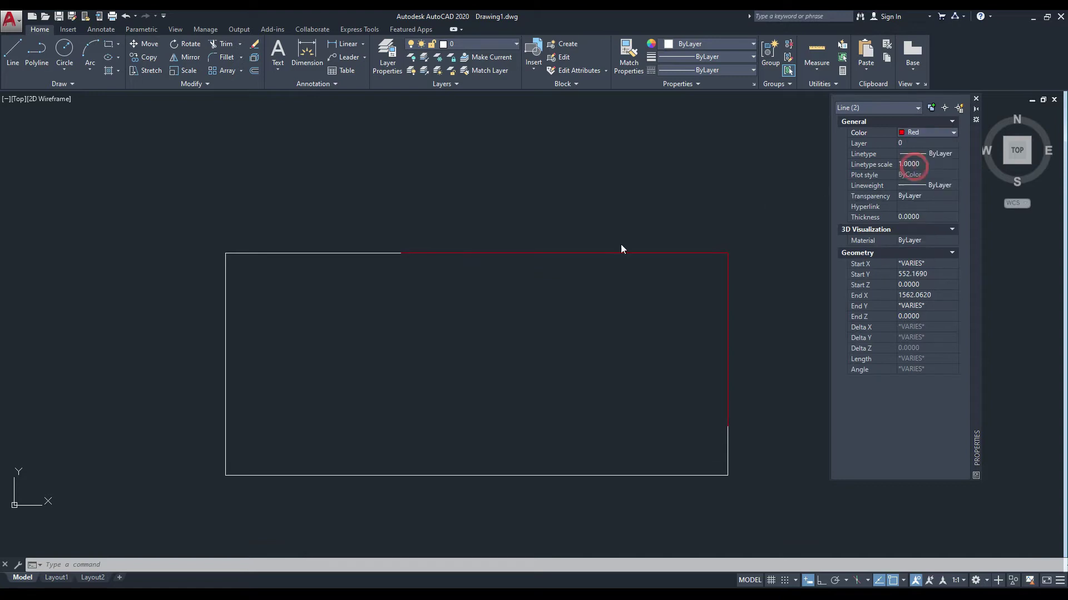
left_click(975, 99)
key("Escape")
type("o")
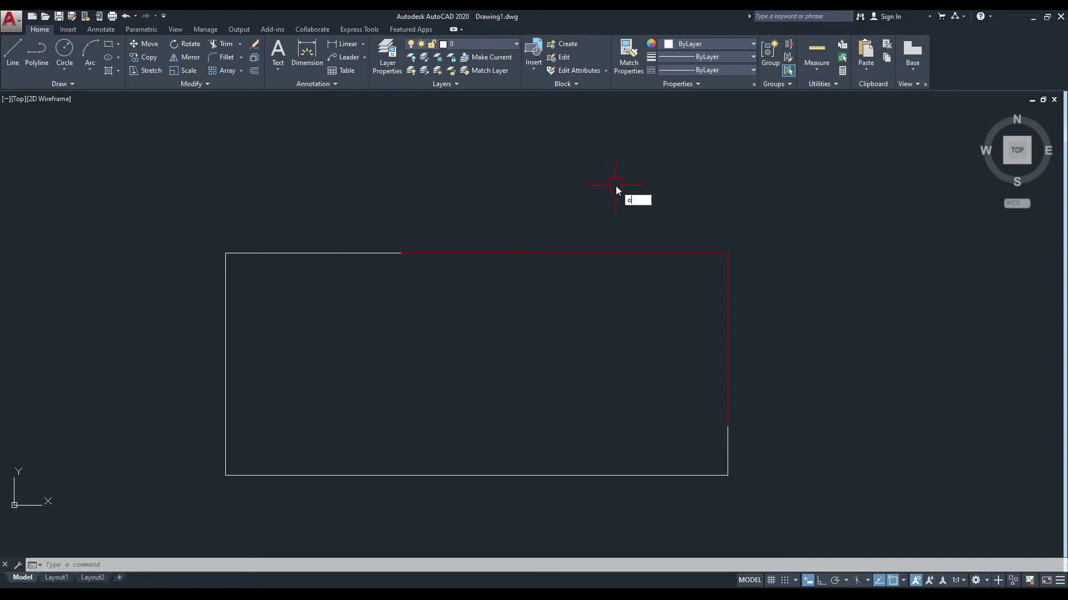
Step: Run OVERKILL on the rectangle and red lines with a crossing window
type("verkill")
key("Return")
left_click(834, 200)
left_click(72, 505)
key("Return")
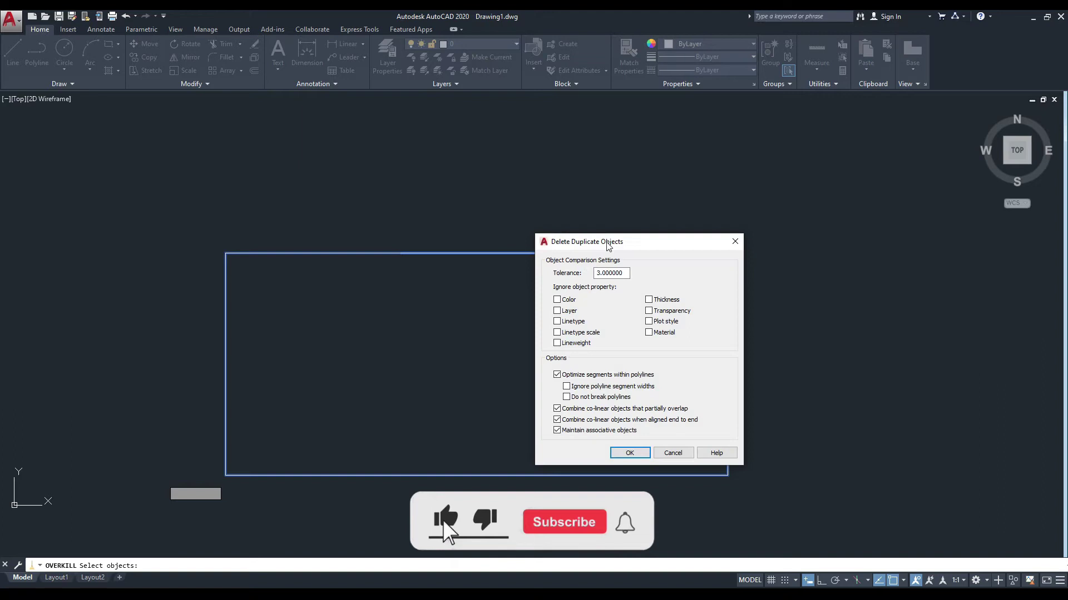
Step: Set tolerance to 0, check Ignore Color, and apply the duplicate removal
left_click_drag(608, 246, 588, 243)
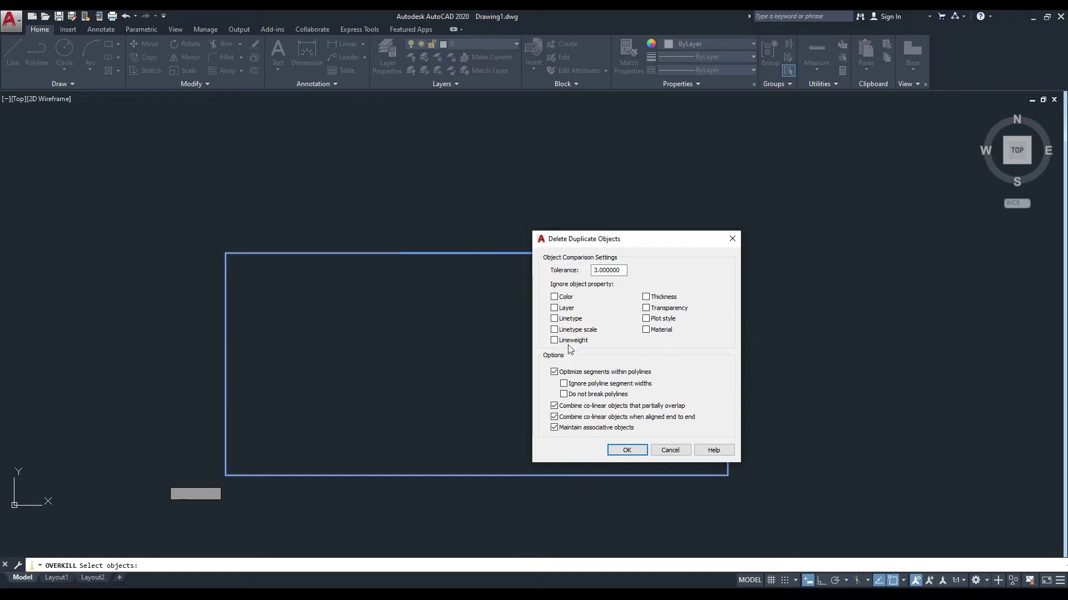
left_click_drag(577, 239, 600, 242)
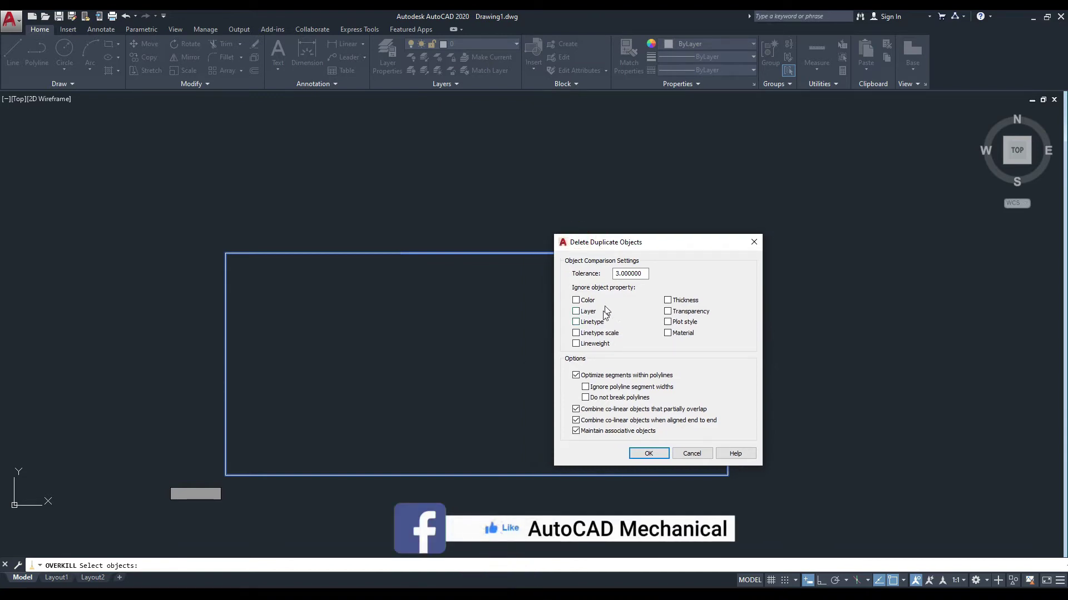
double_click(633, 274)
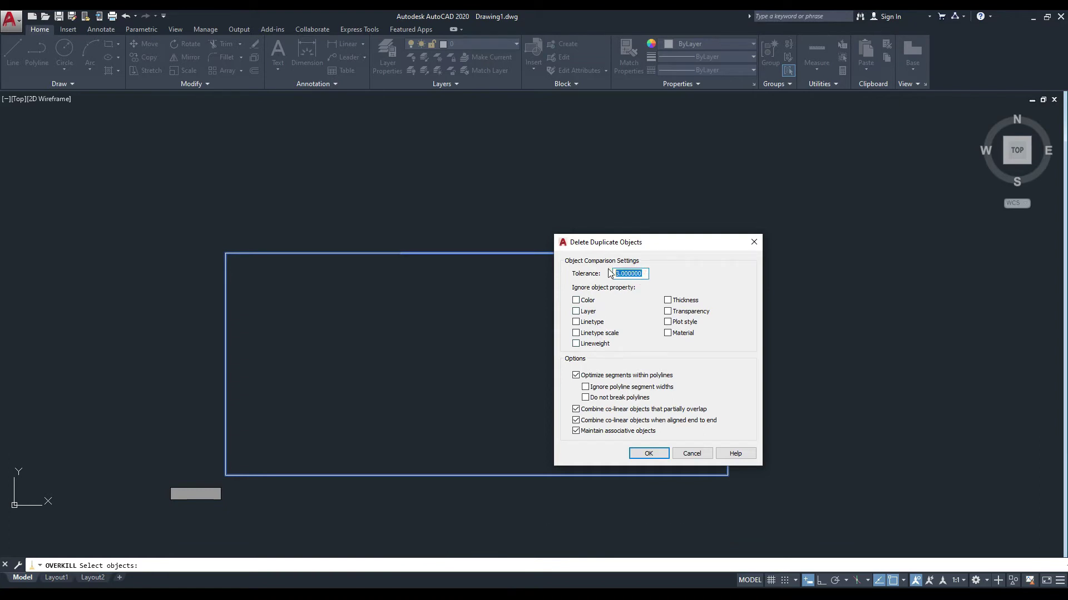
left_click(577, 302)
left_click(649, 454)
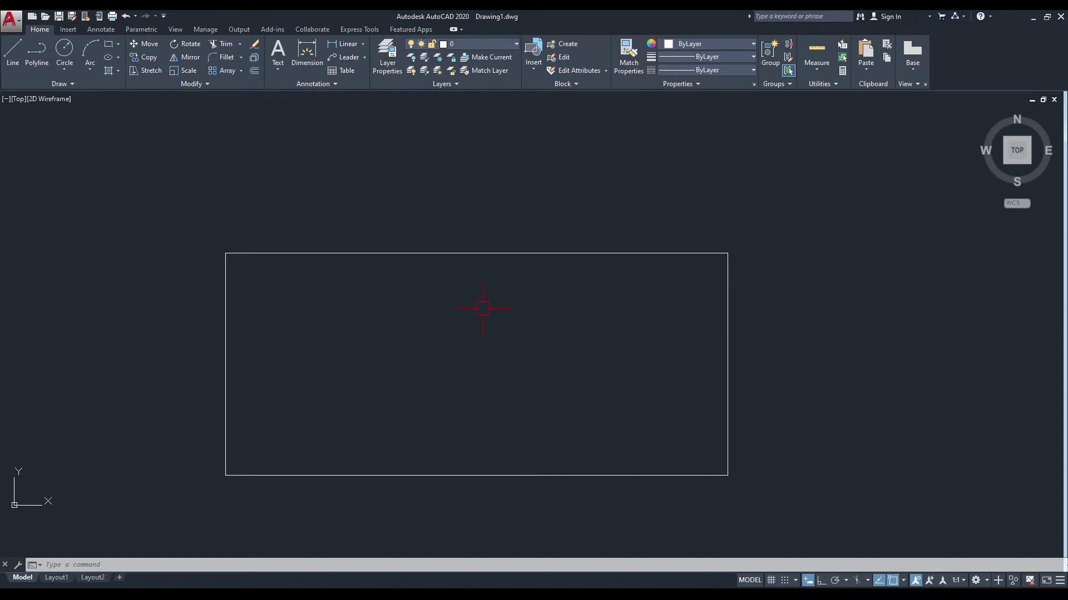
Step: Create a new layer named 123 in the Layer Properties manager
scroll(459, 300, "down", 2)
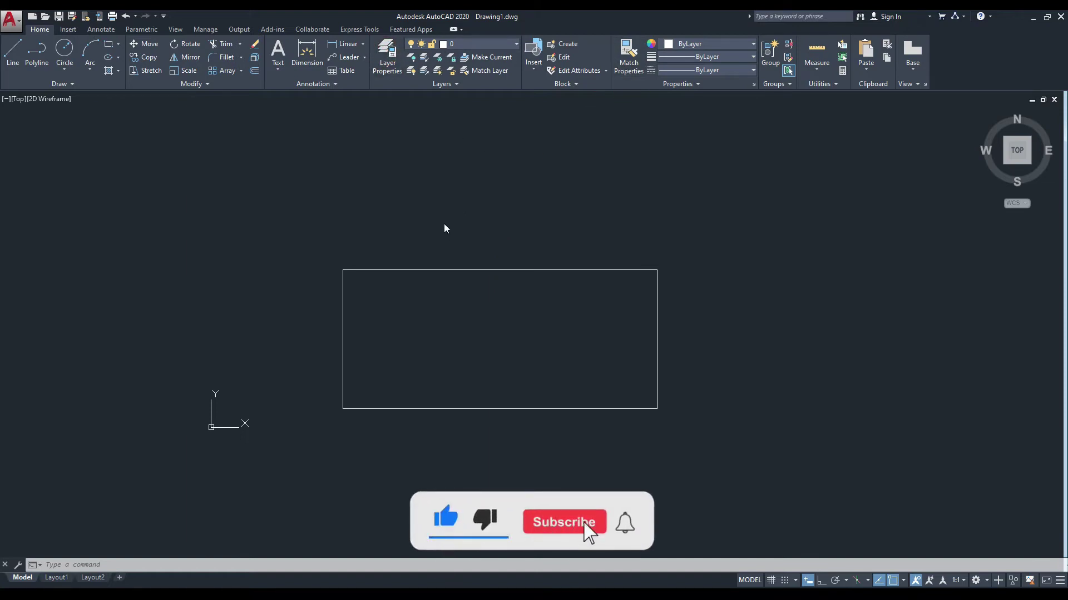
left_click(387, 56)
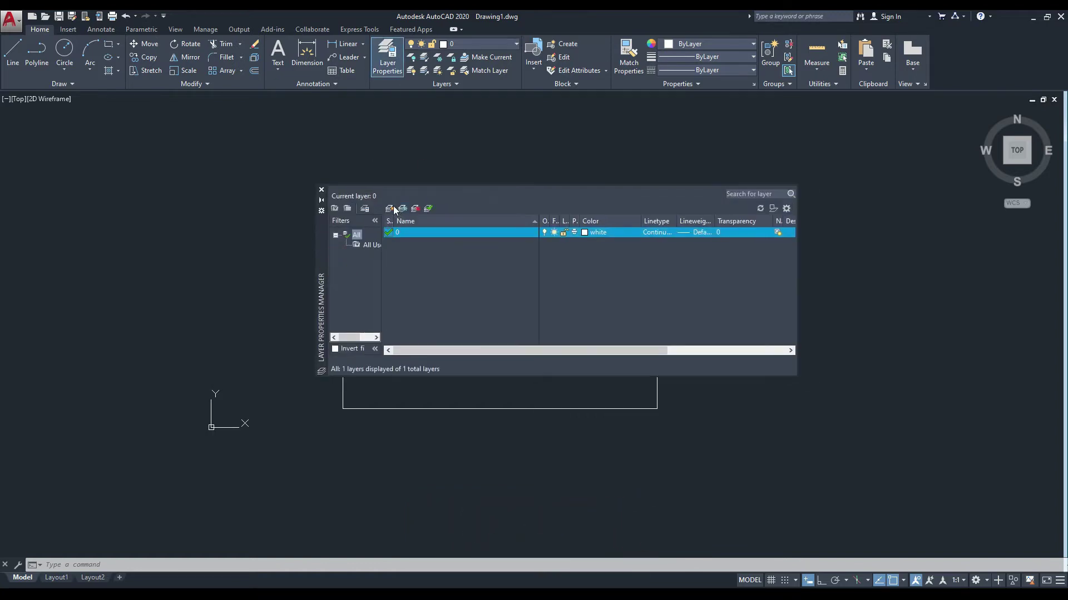
left_click(391, 210)
left_click(432, 245)
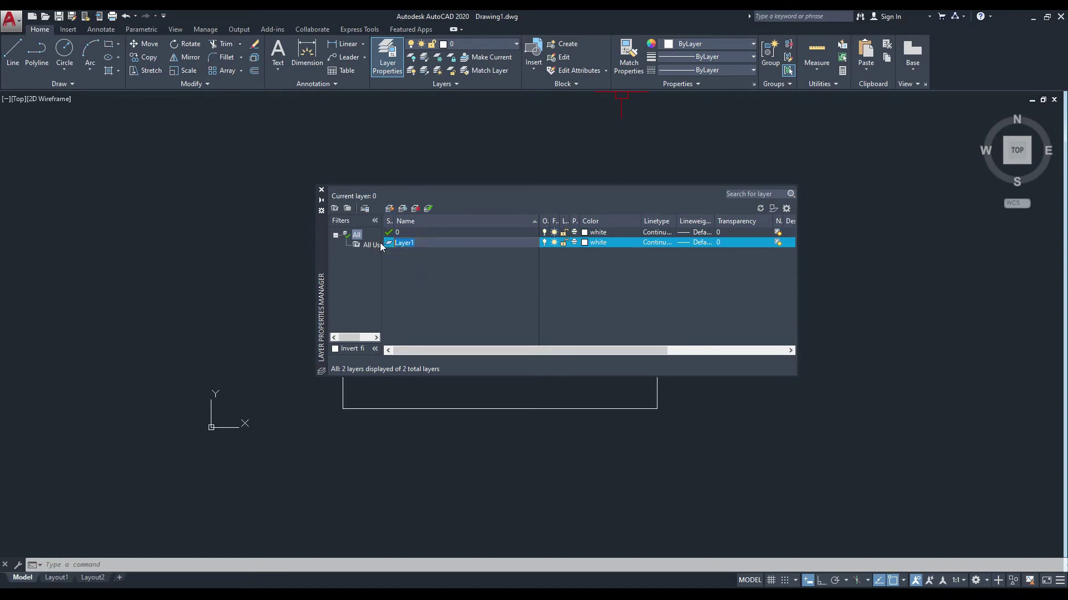
type("123")
Step: Colour layer 123 yellow and make it the current layer
left_click(584, 242)
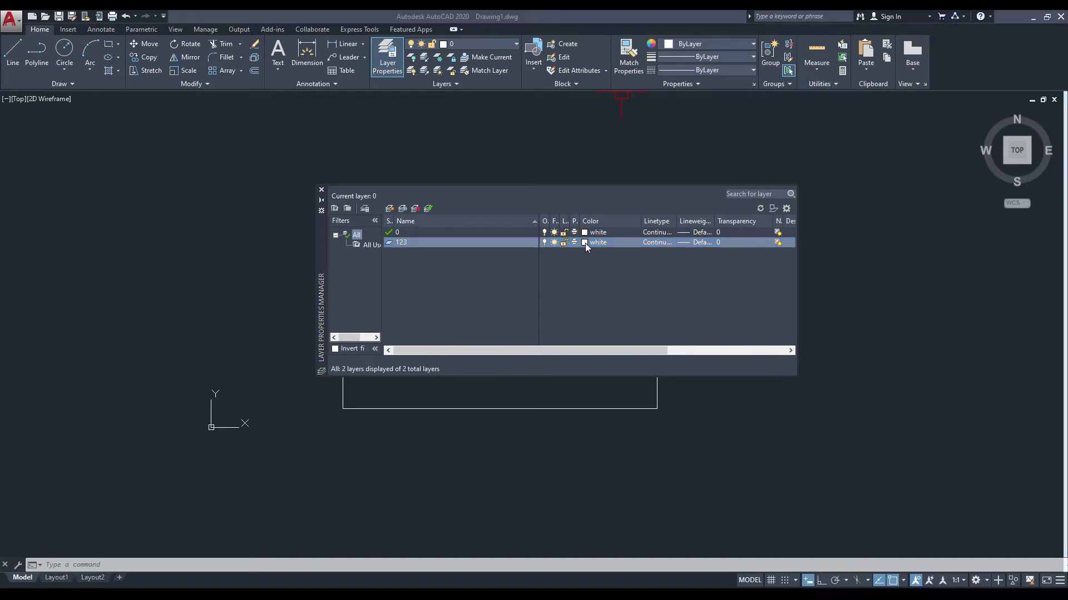
left_click(401, 407)
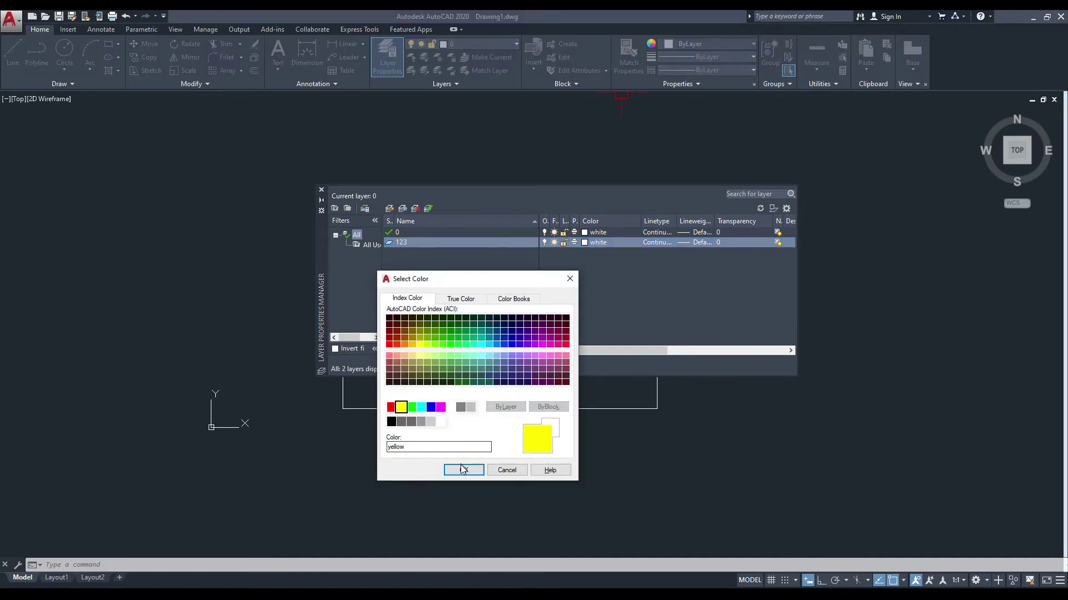
left_click(464, 470)
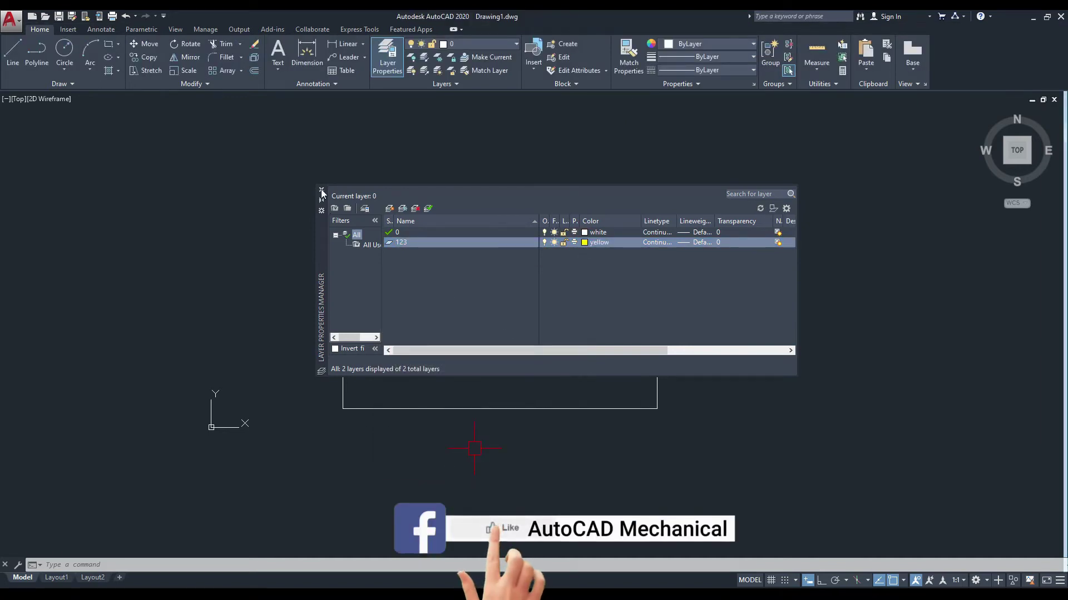
left_click(321, 189)
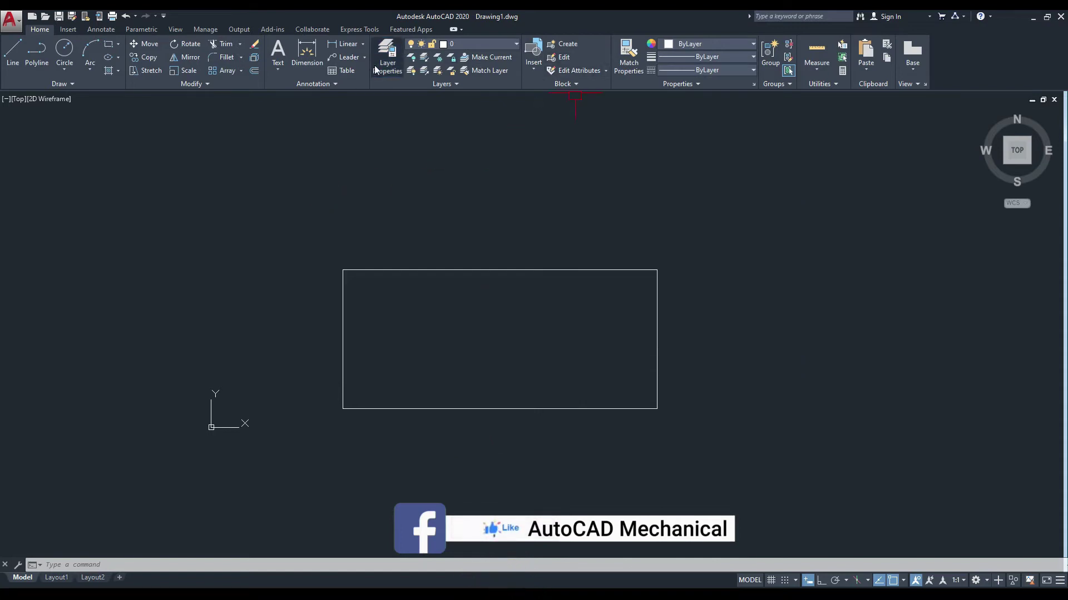
left_click(462, 43)
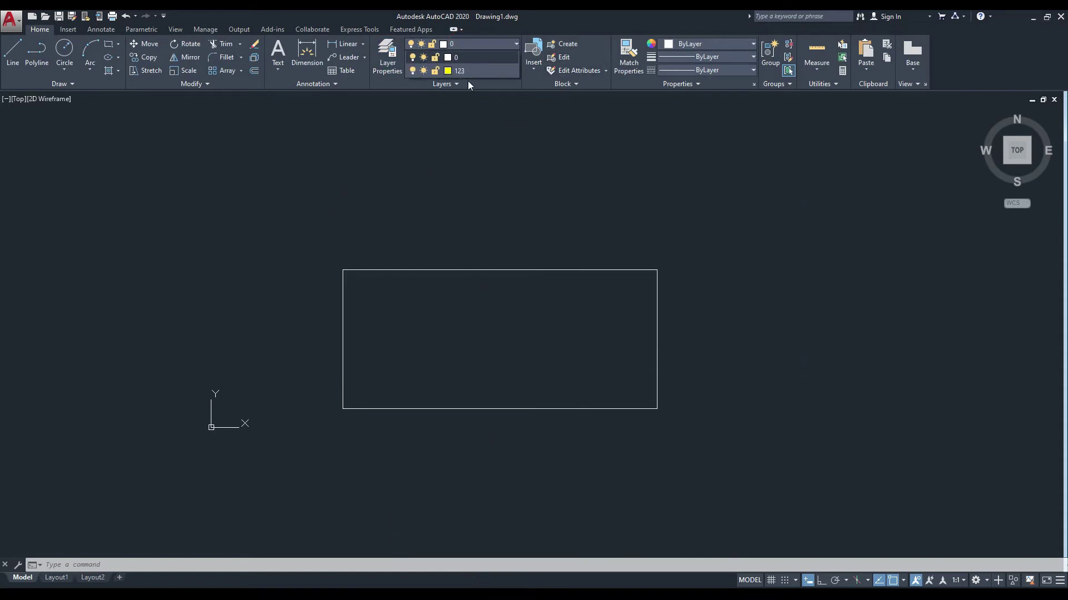
left_click(466, 74)
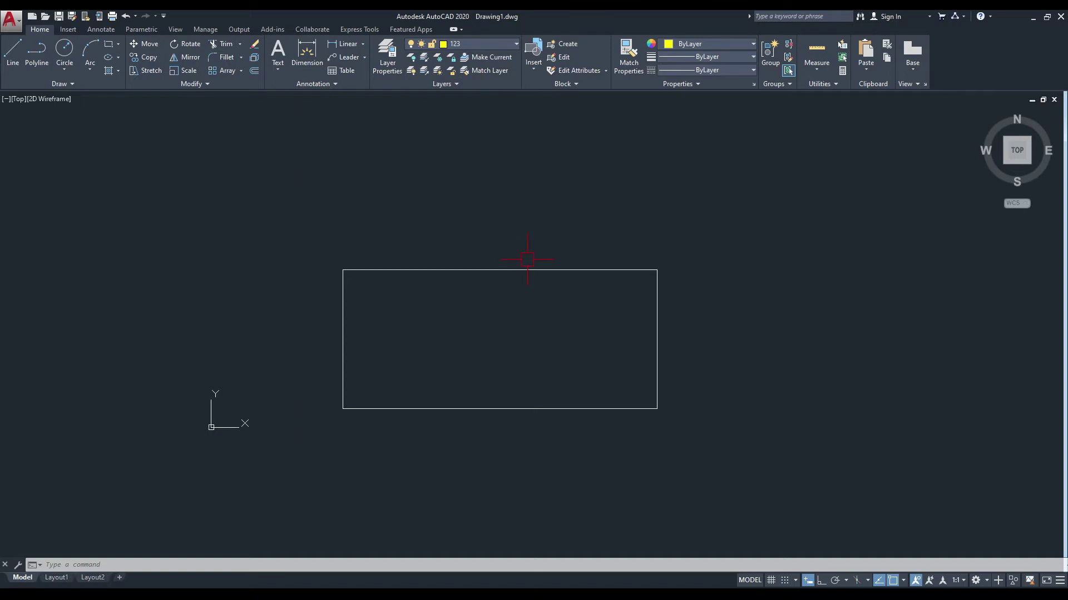
type("L")
Step: Draw yellow lines on layer 123 over part of the top and right edges
key("Return")
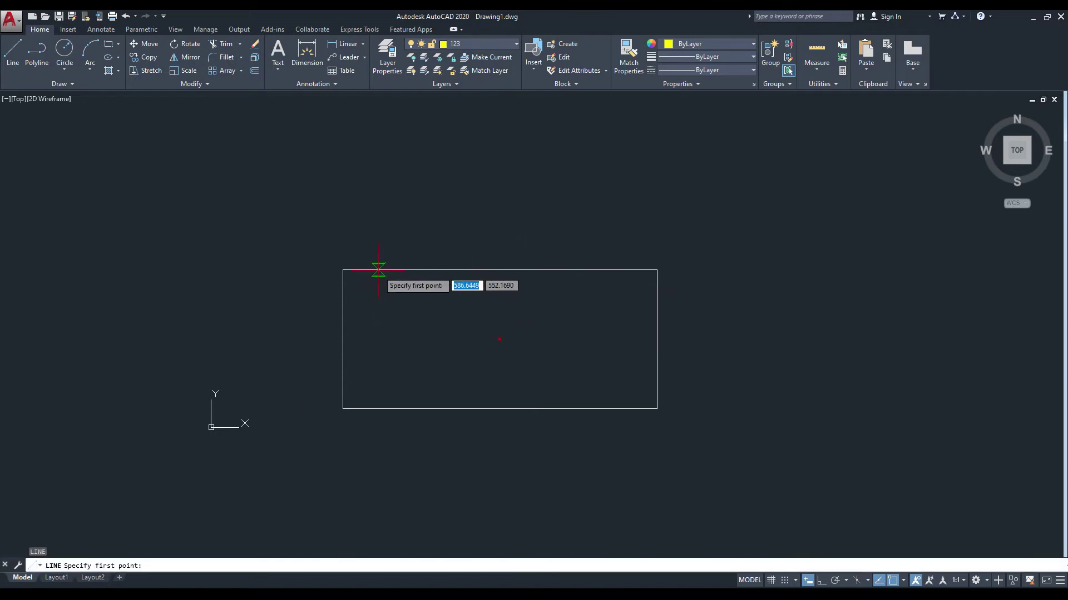
left_click(378, 271)
left_click(656, 270)
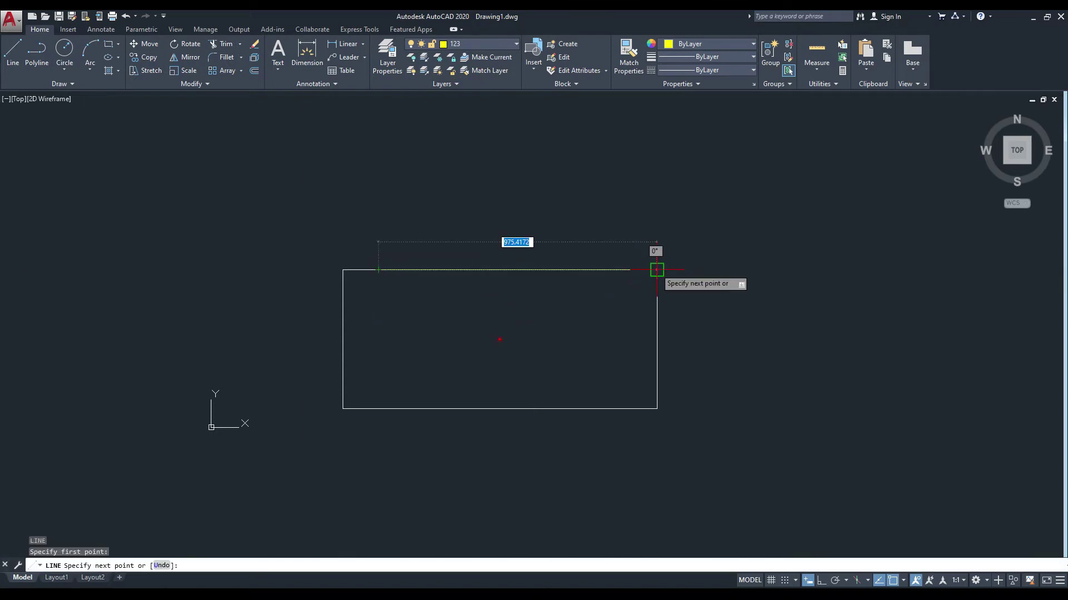
left_click(657, 349)
key("Escape")
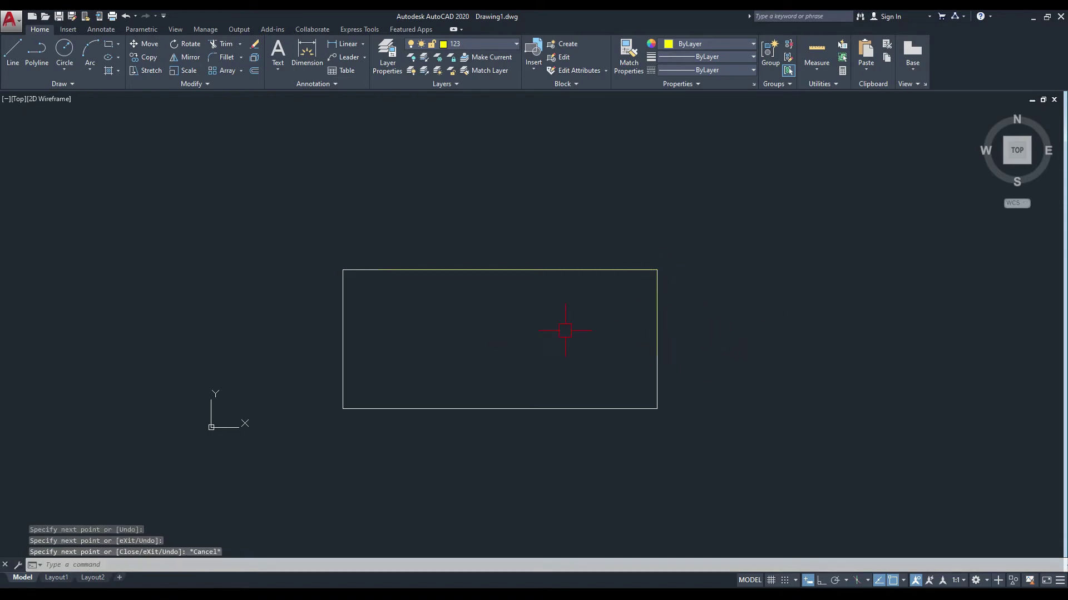
Step: Run OVERKILL with a crossing window around the rectangle's three objects
type("Overkill")
key("Return")
left_click(769, 193)
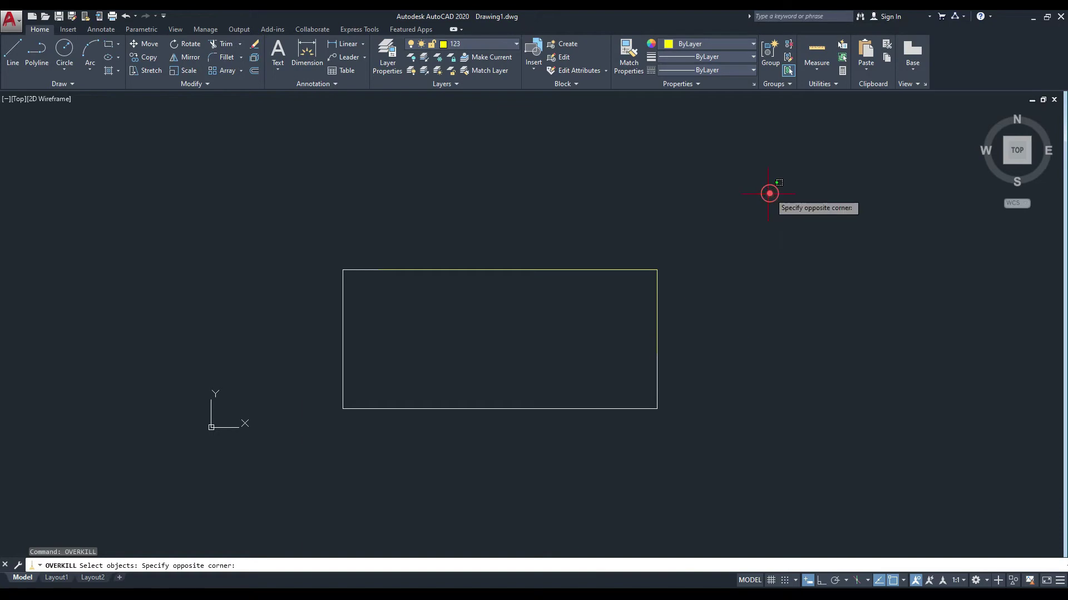
left_click(249, 499)
key("Return")
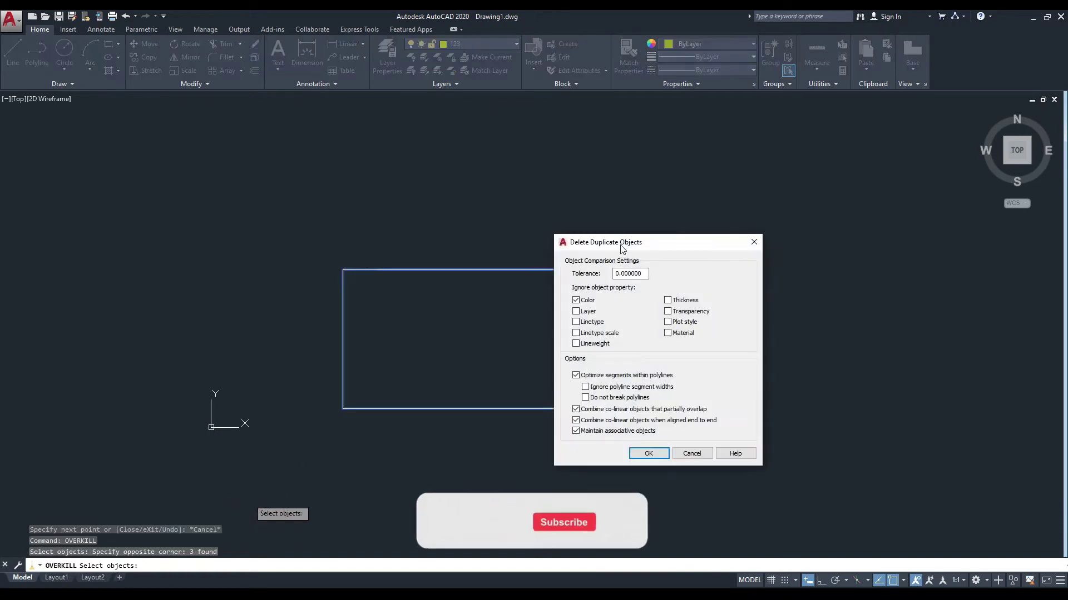
Step: Swap Ignore Color for Ignore Layer and apply, removing the two overlapping segments
left_click(526, 299)
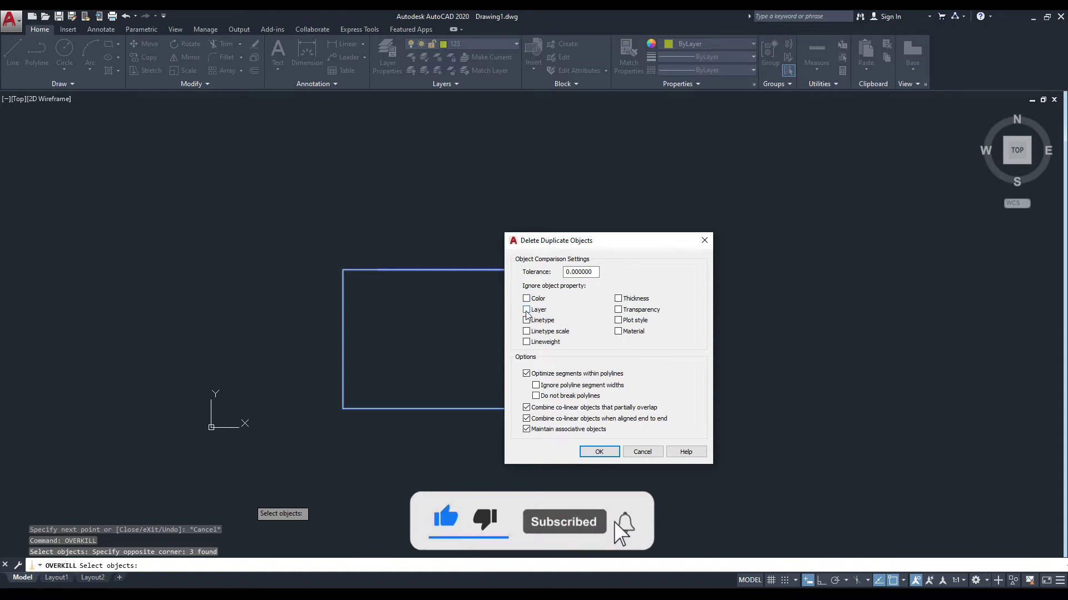
left_click(526, 310)
left_click(600, 451)
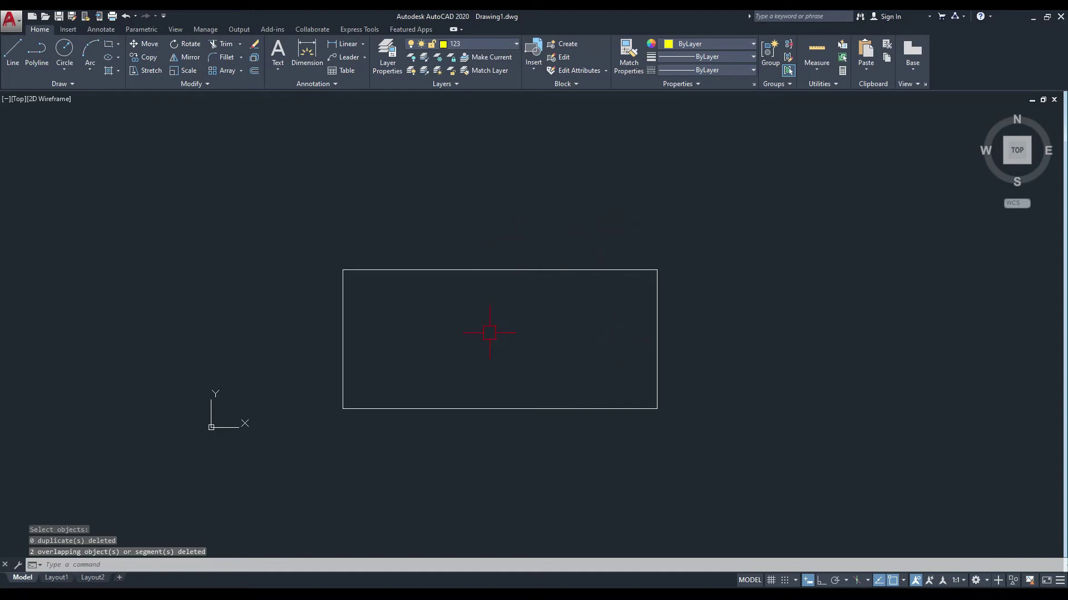
left_click(477, 44)
Step: On layer 0, draw lines tracing the rectangle's top and right edges
left_click(472, 58)
middle_click_drag(509, 183, 485, 181)
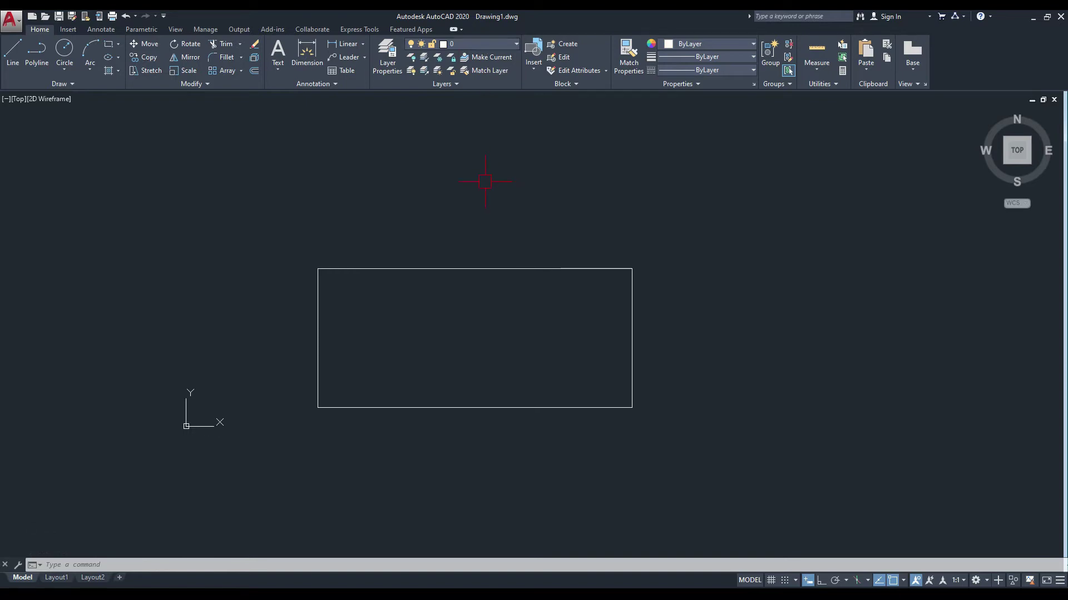
key("Return")
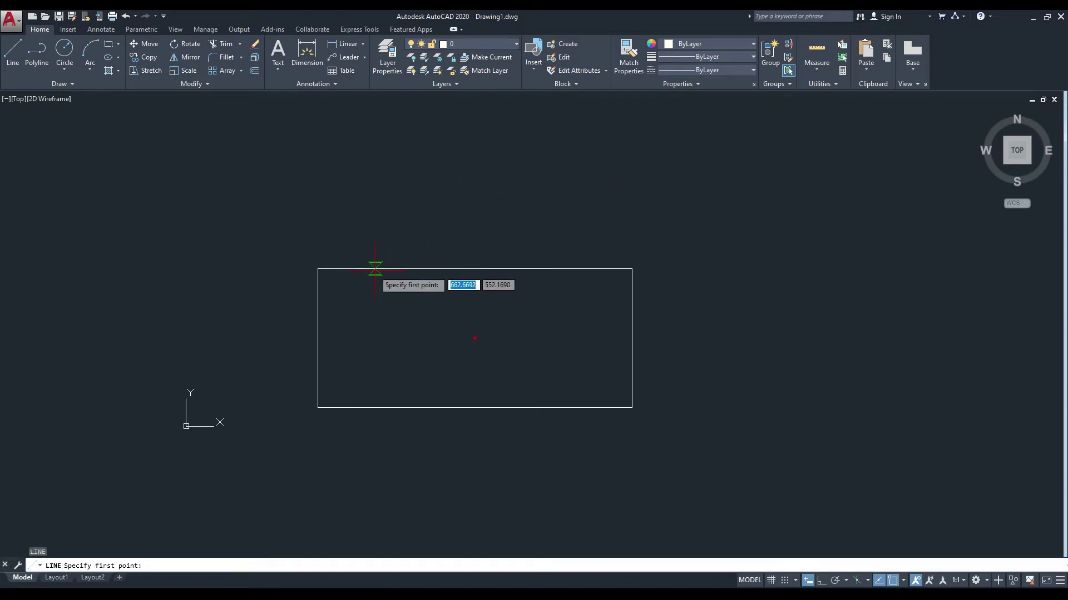
left_click(370, 269)
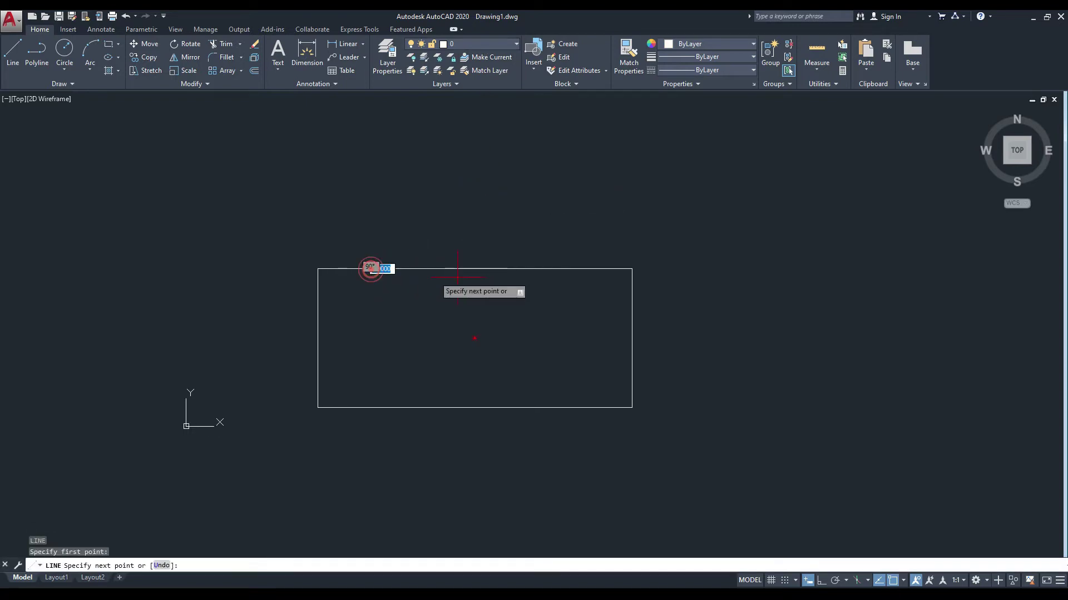
left_click(632, 269)
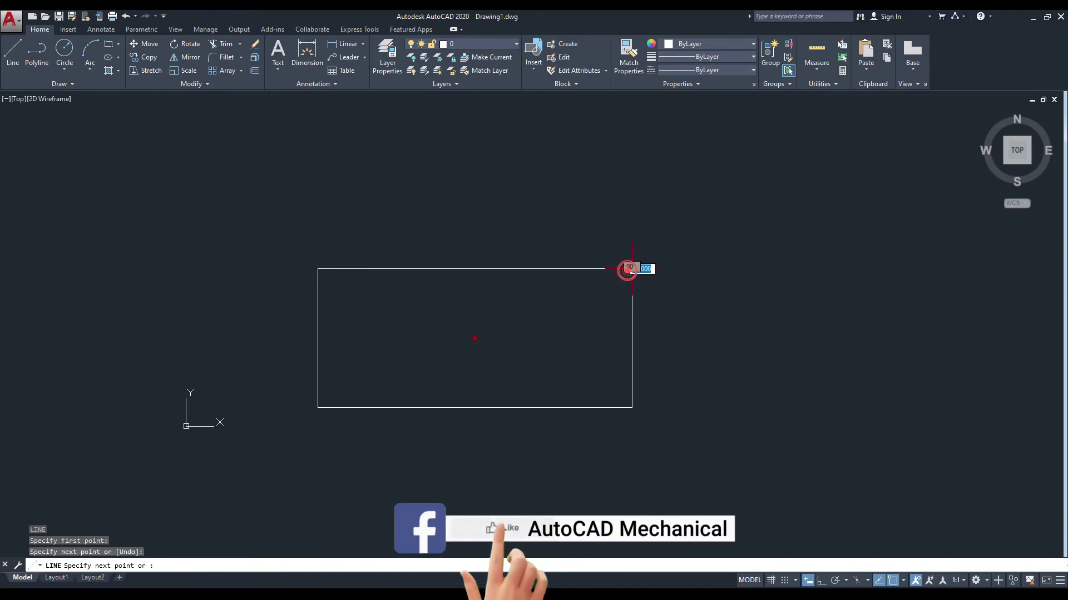
left_click(632, 373)
key("Escape")
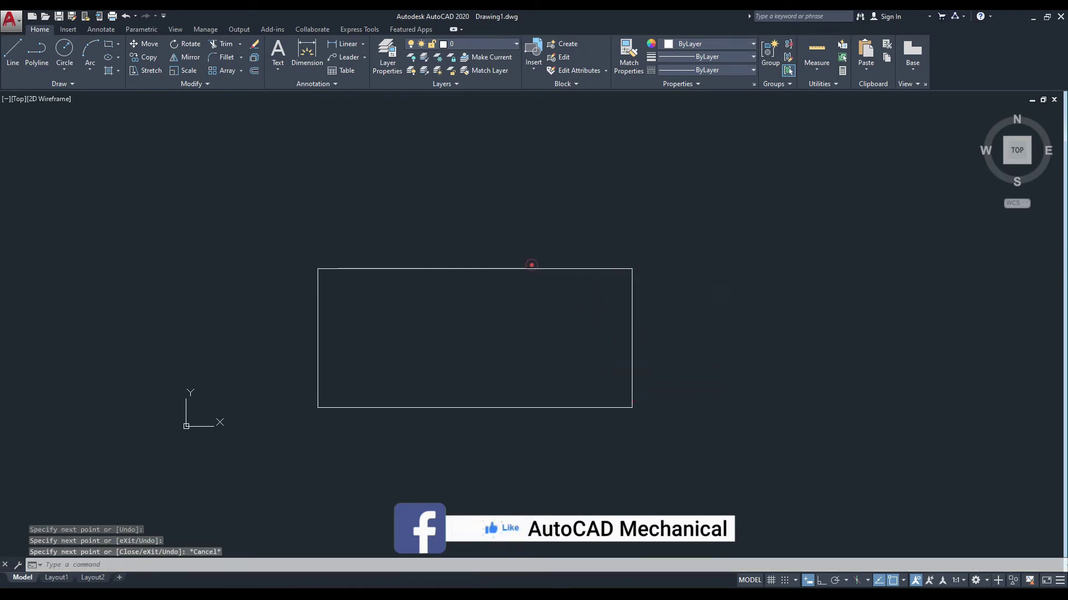
Step: Select the two new lines and show their properties
left_click(528, 269)
left_click(631, 323)
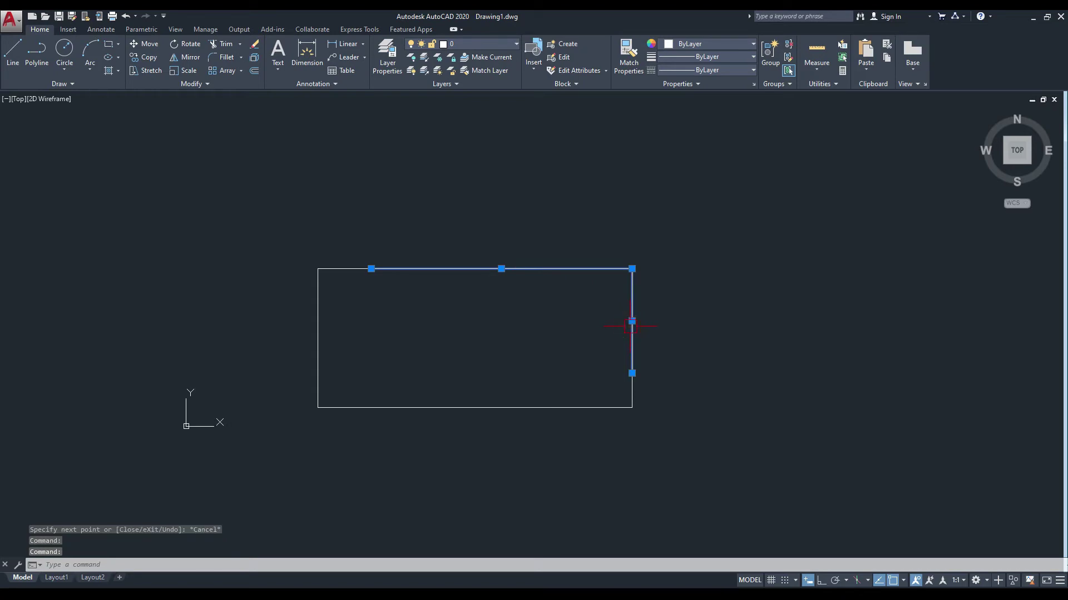
key("ctrl+1")
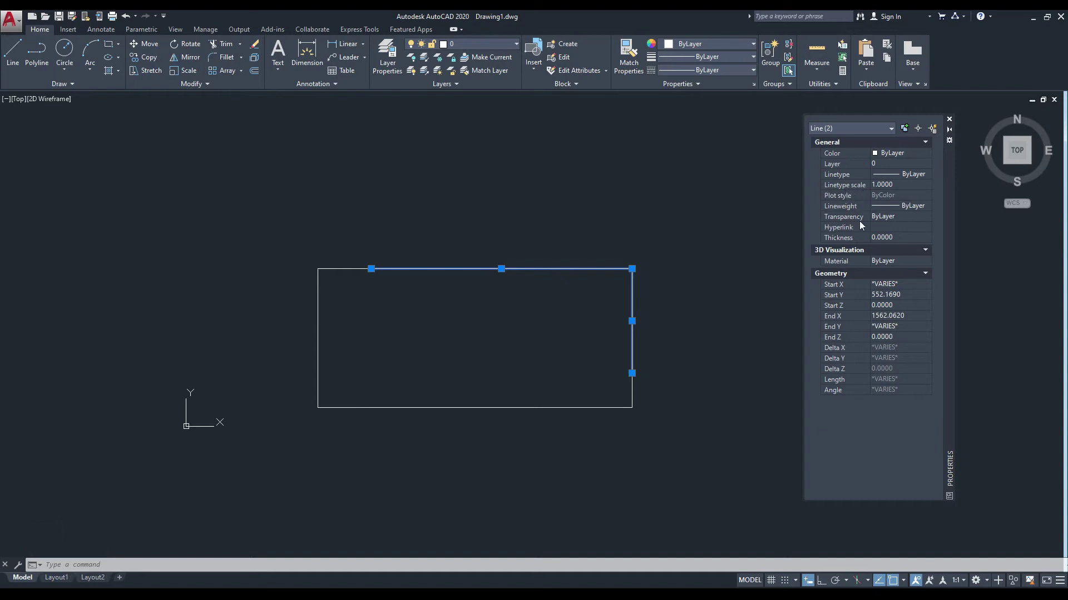
Step: Set the two selected lines' lineweight to 0.50 mm and close the Properties palette
left_click(909, 206)
left_click(902, 255)
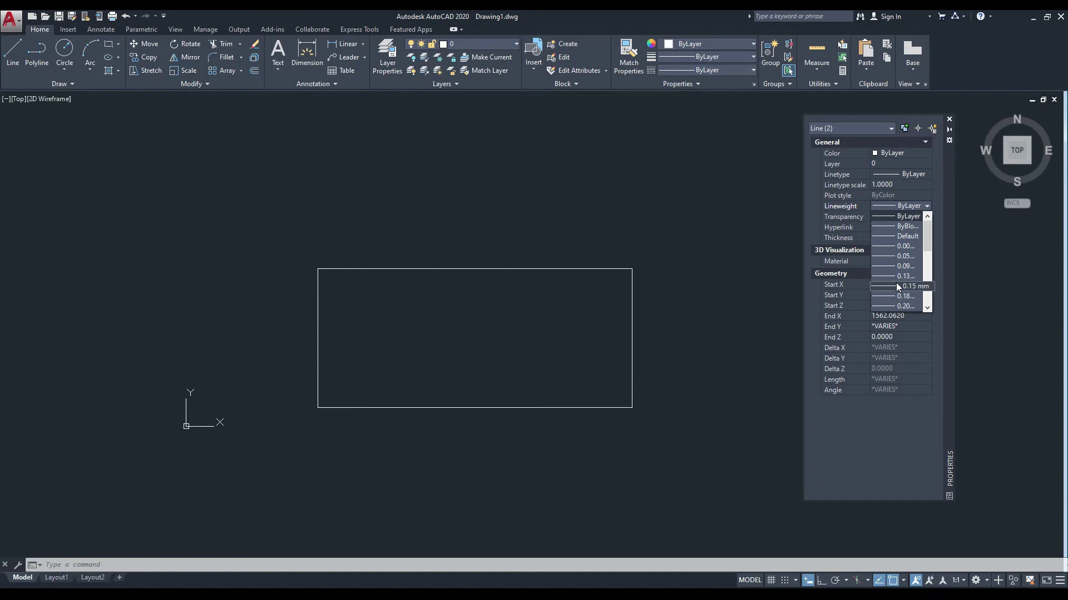
scroll(900, 281, "down", 1)
scroll(902, 285, "down", 1)
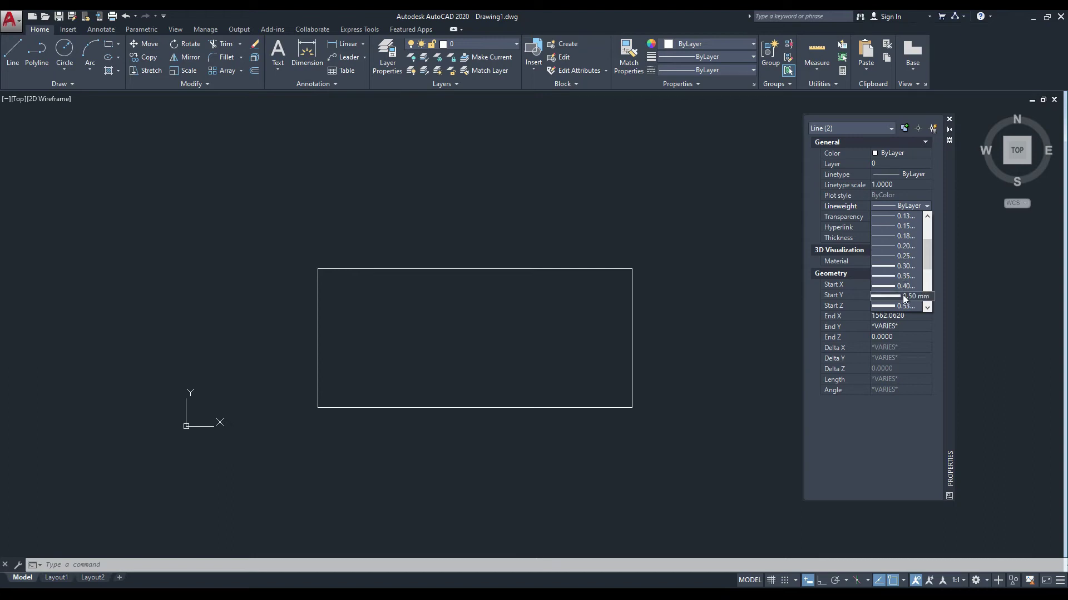
left_click(912, 296)
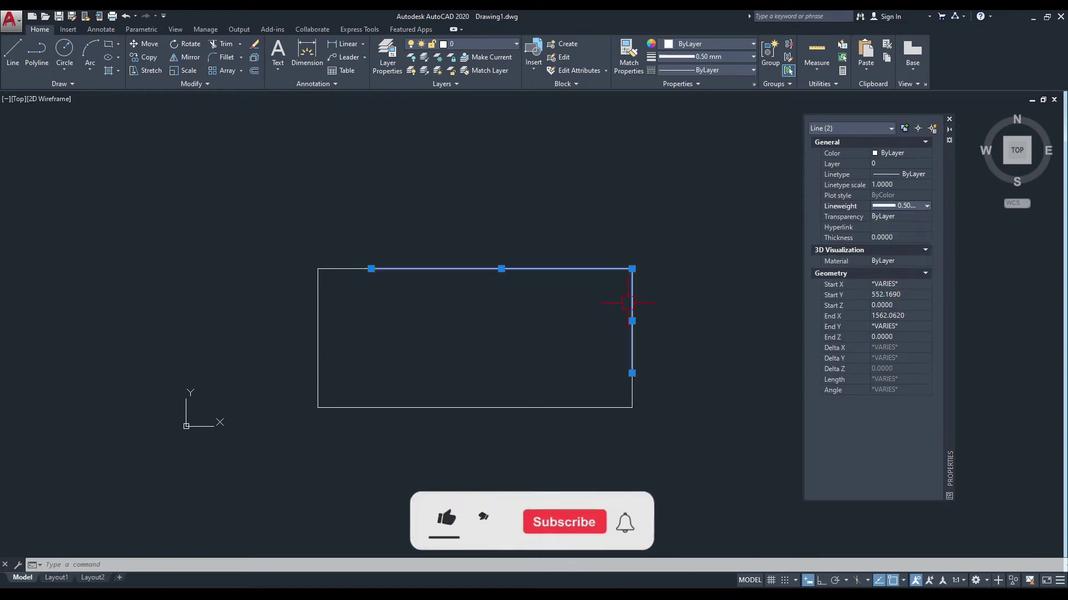
left_click(949, 119)
Step: Turn on Display Lineweight in the LW settings
key("Escape")
type("Lw")
key("Return")
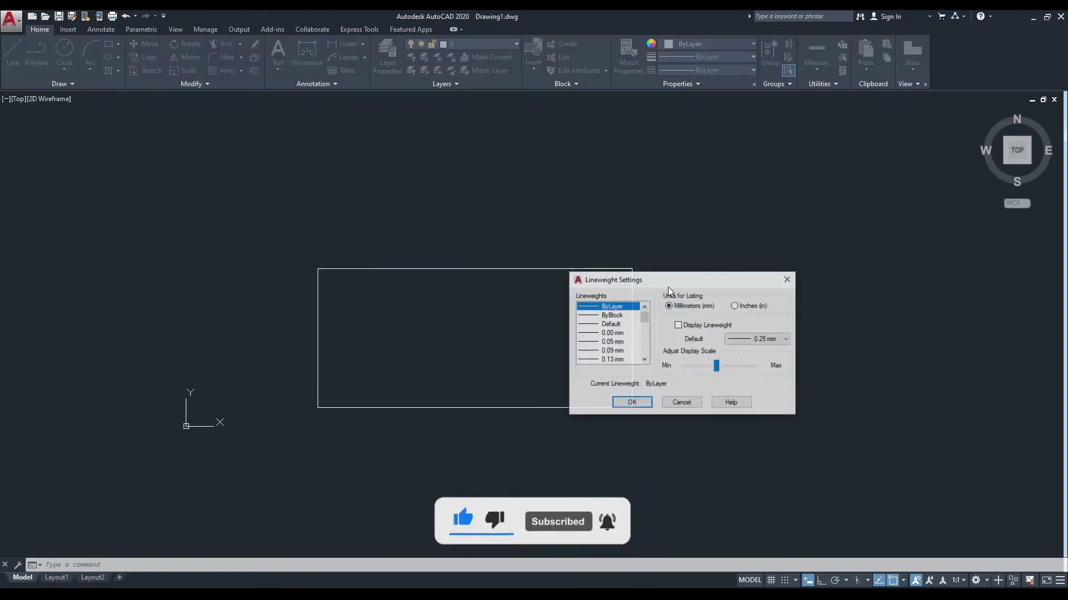
left_click(679, 326)
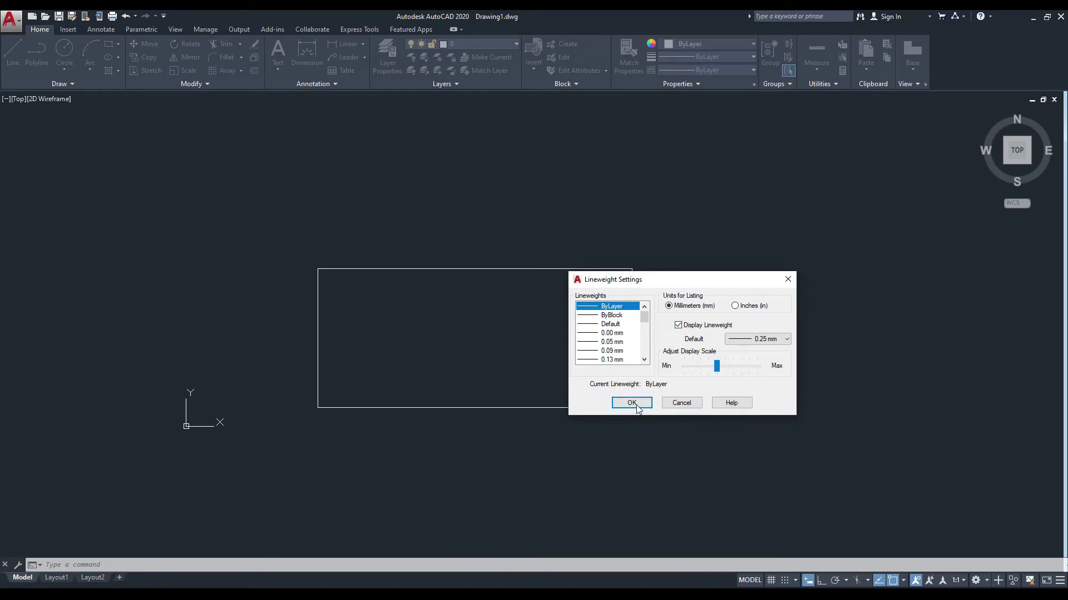
left_click(632, 402)
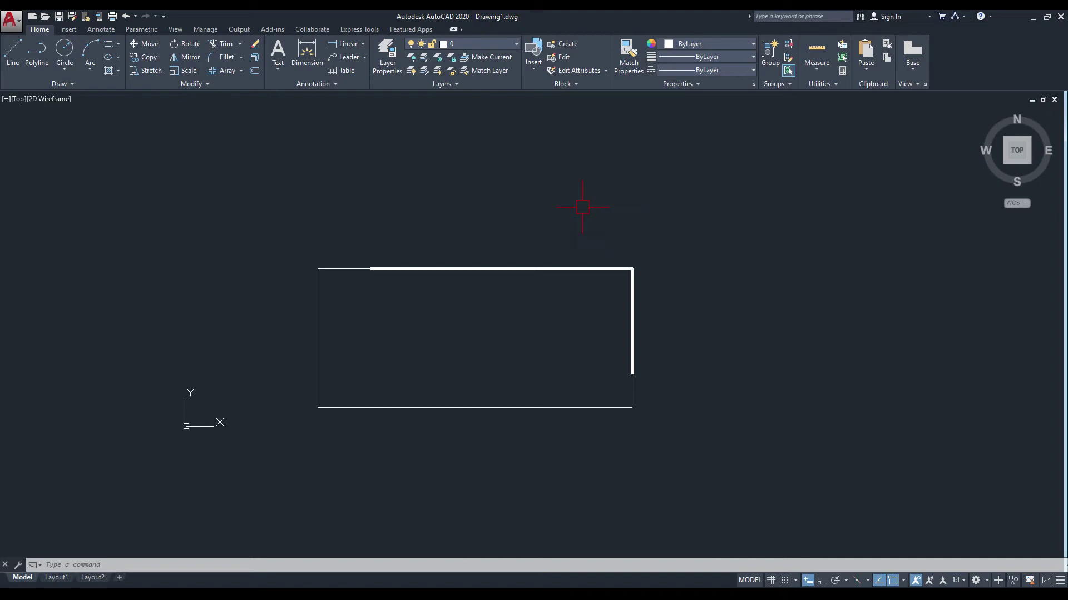
Step: Run OVERKILL on the rectangle, ignoring Lineweight instead of Layer, to delete duplicates
type("Overkill")
key("Return")
left_click(713, 201)
left_click(132, 499)
key("Return")
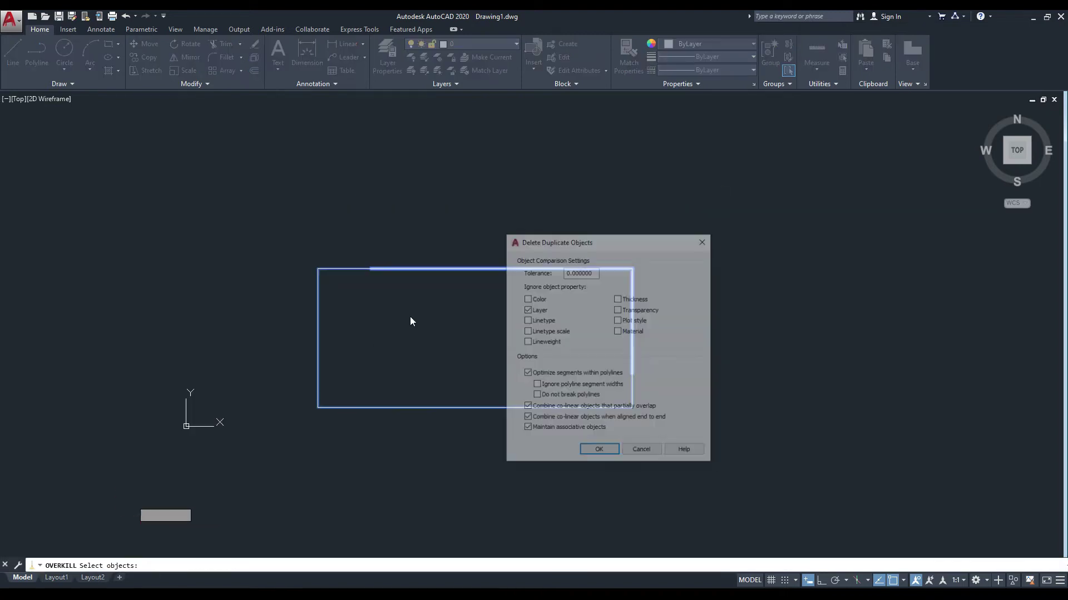
left_click_drag(573, 240, 563, 239)
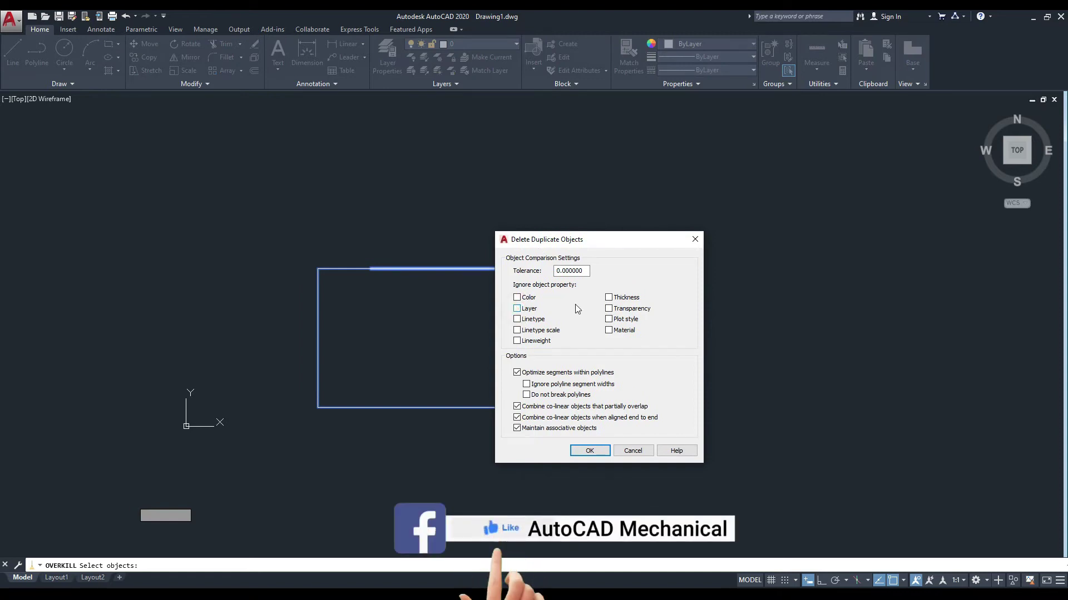
left_click(517, 309)
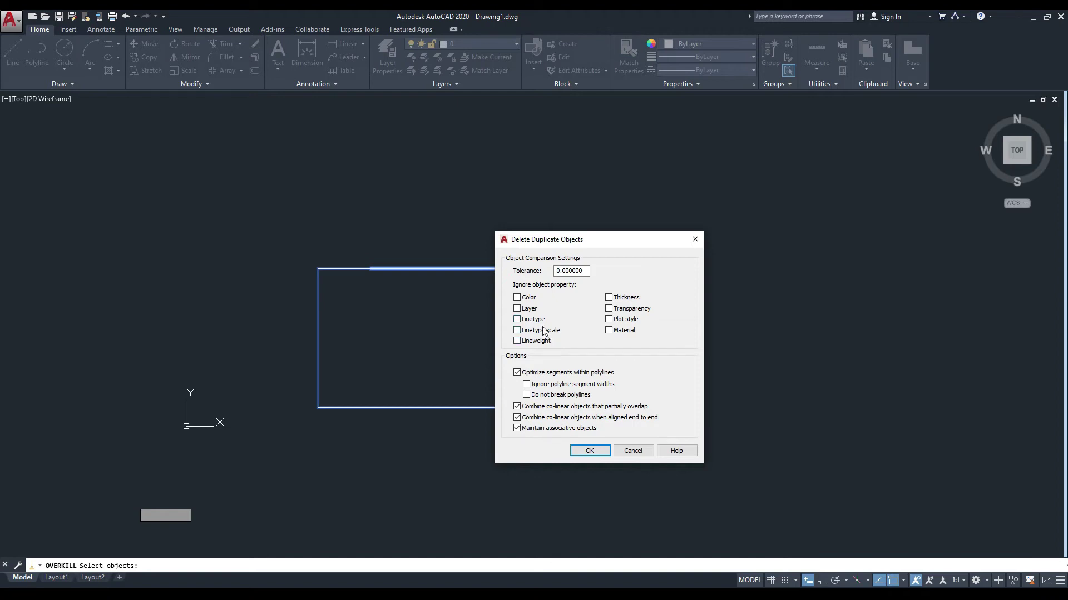
left_click(517, 342)
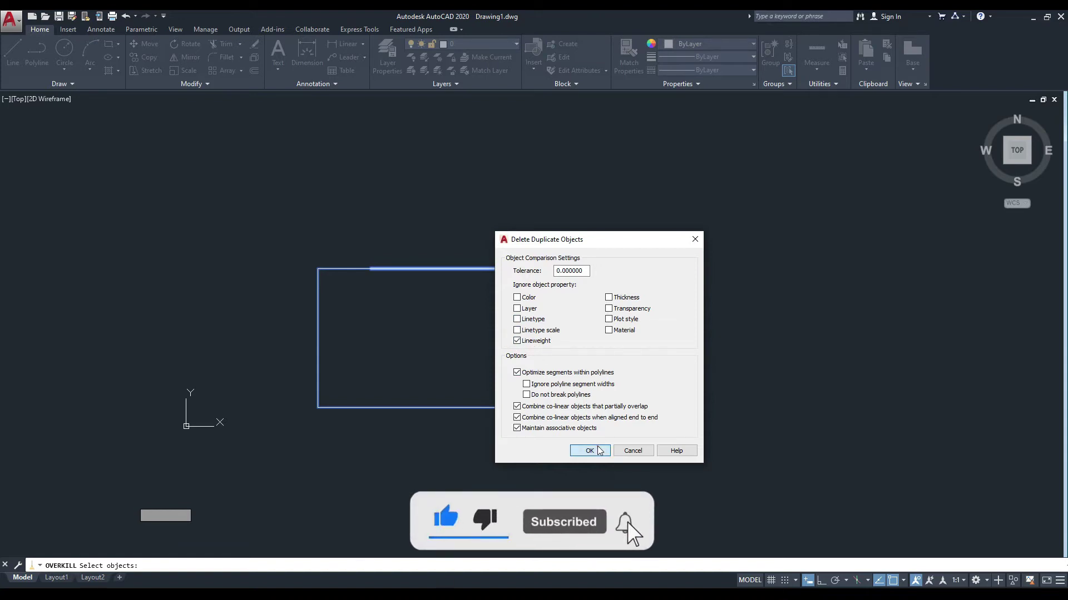
left_click(598, 451)
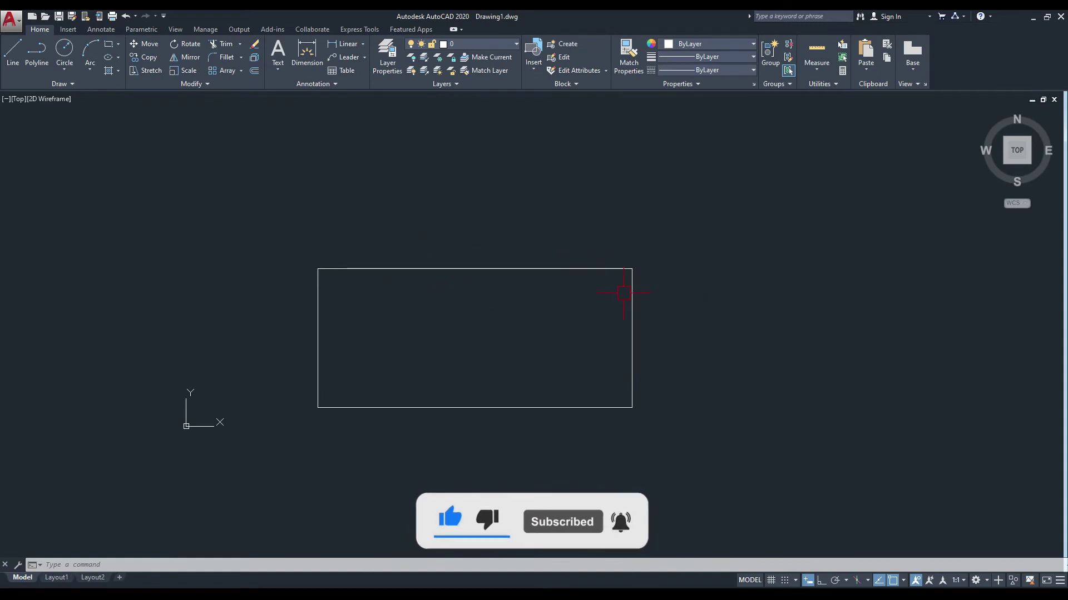
Step: Draw a line overlapping the rectangle's top-right corner
middle_click_drag(525, 265, 477, 261)
type("l")
key("Return")
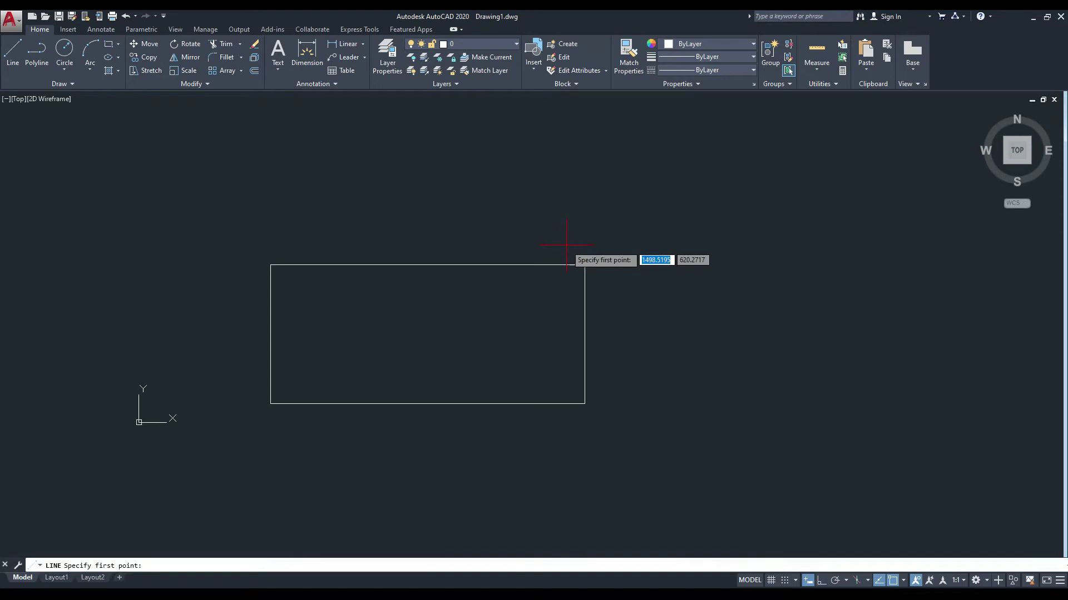
left_click(331, 265)
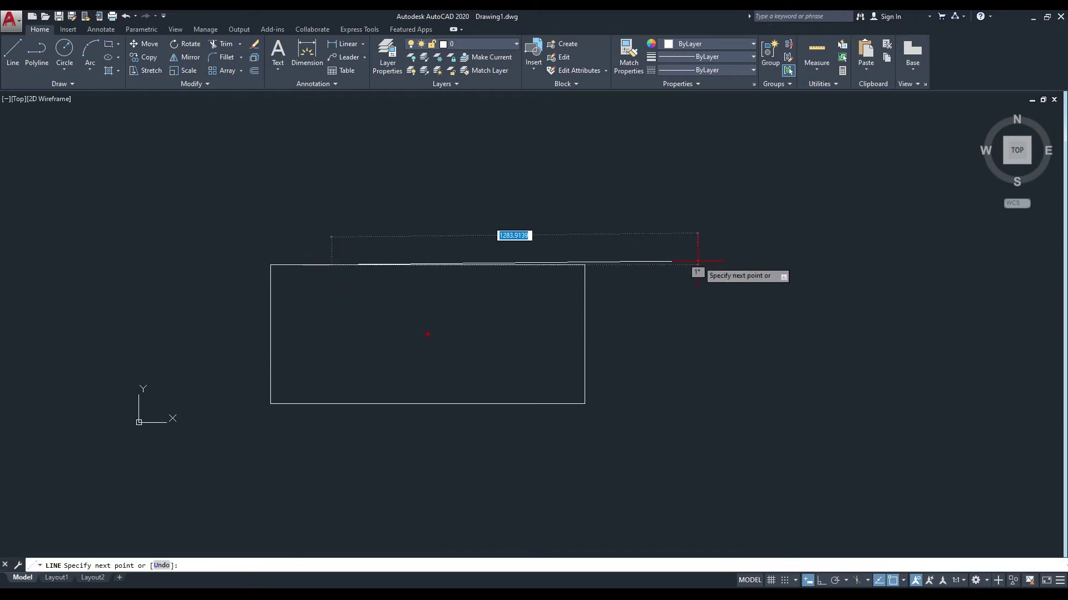
left_click(584, 265)
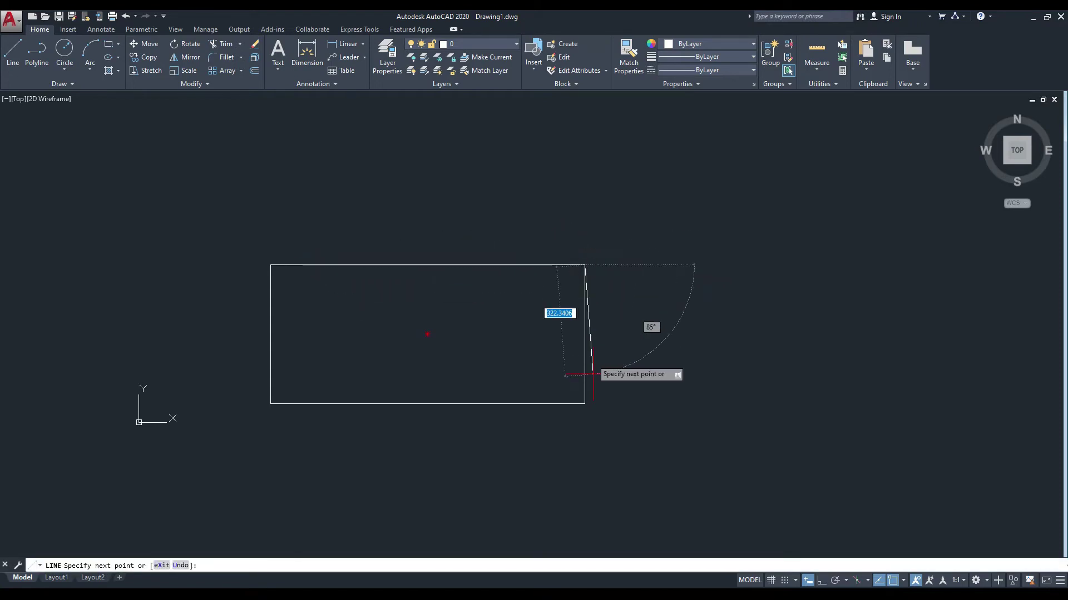
key("Escape")
Step: Set the transparency of the right and top overlapping lines to 33
left_click(586, 333)
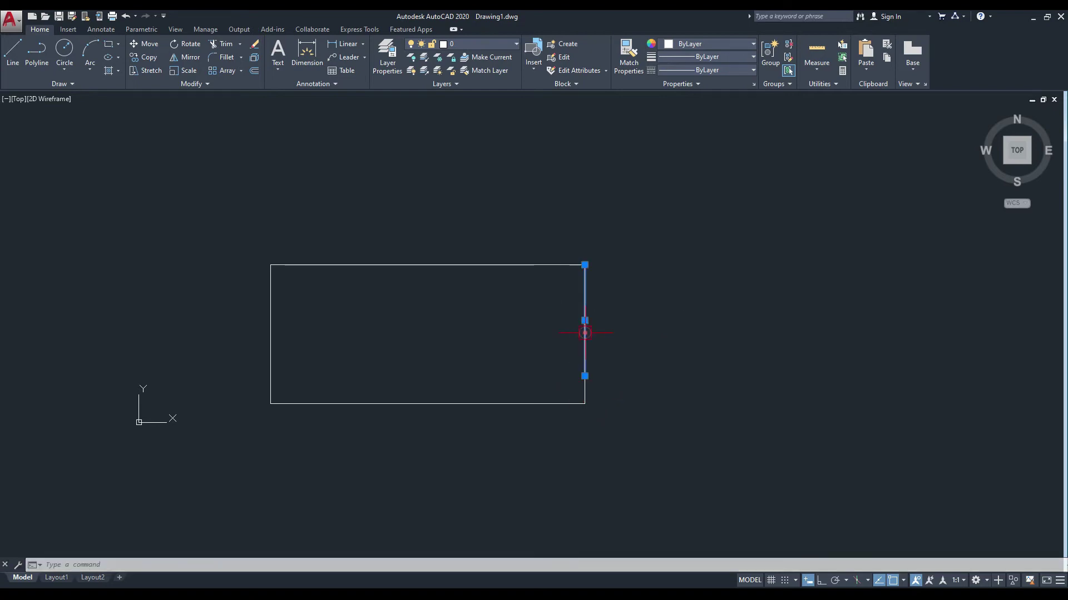
left_click(529, 266)
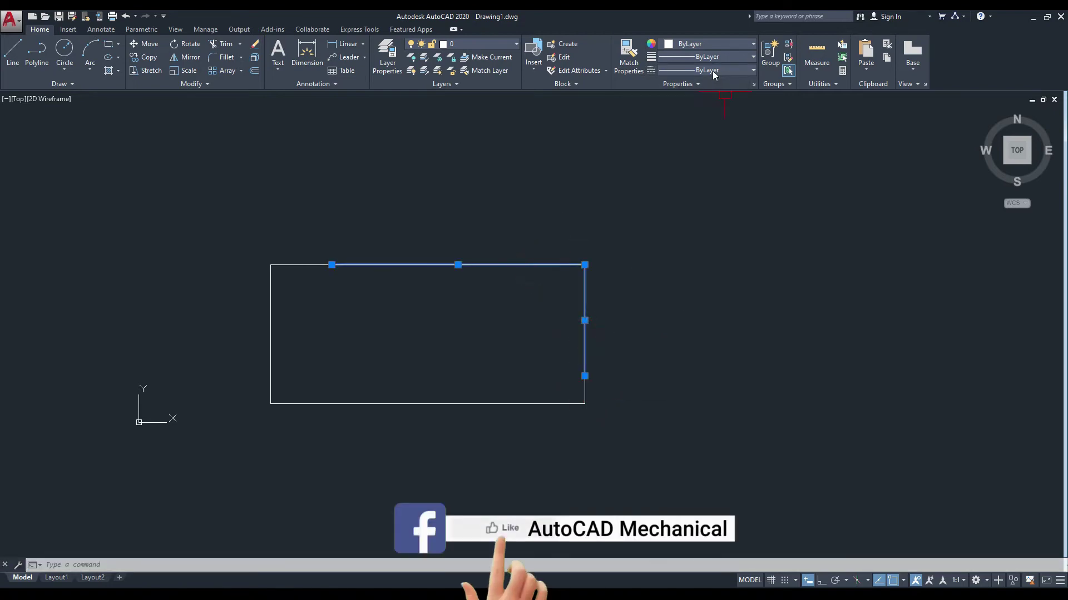
left_click(698, 84)
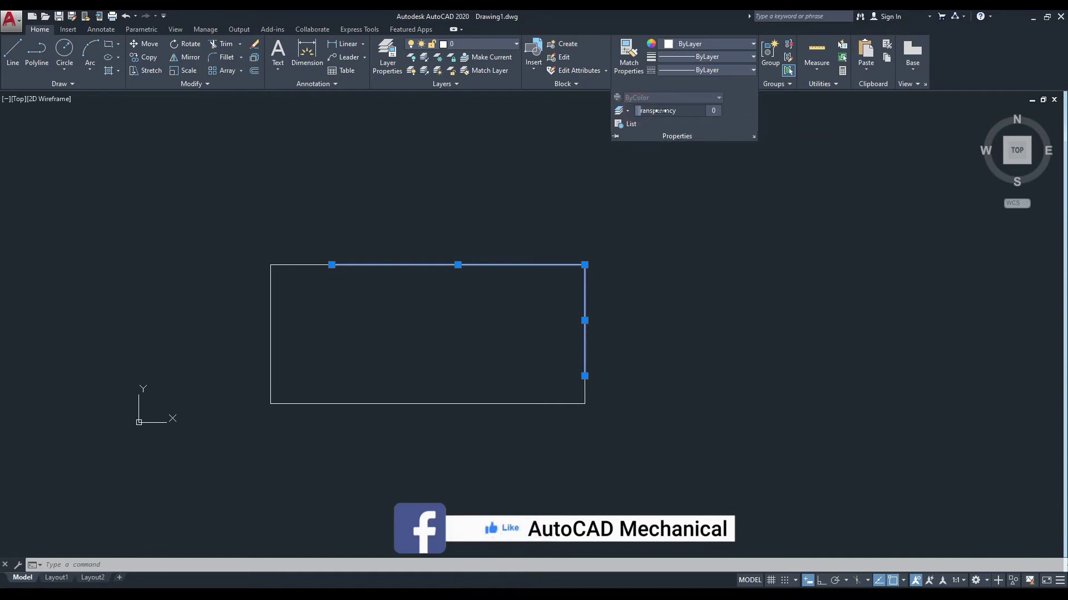
left_click_drag(680, 113, 689, 114)
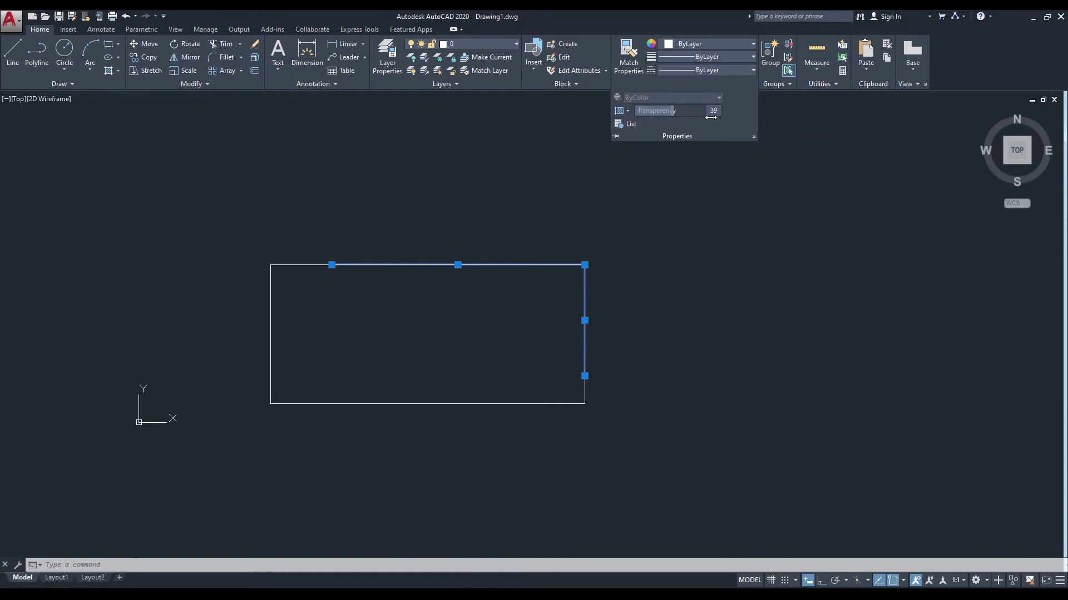
Step: Inspect the outline, then grip-stretch the top line upward to reveal the overlap
key("Escape")
key("Escape")
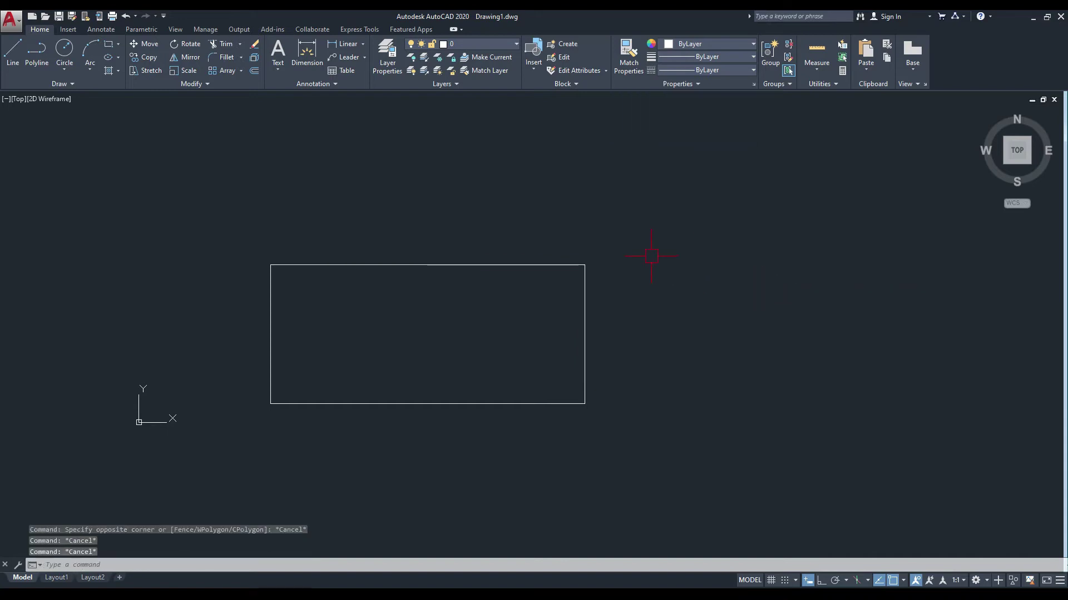
key("Escape")
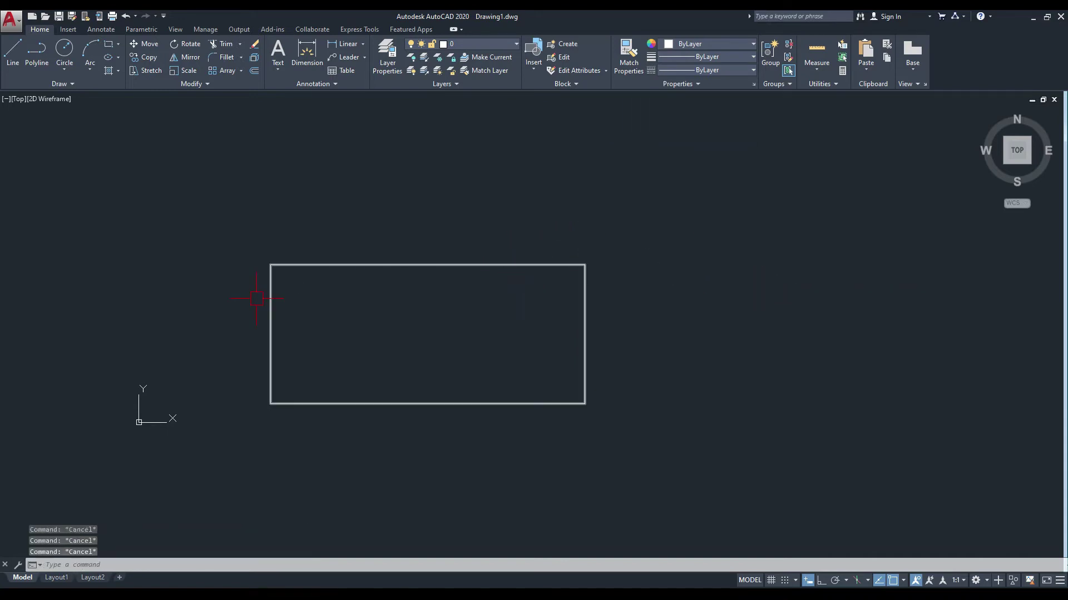
left_click(270, 323)
key("Escape")
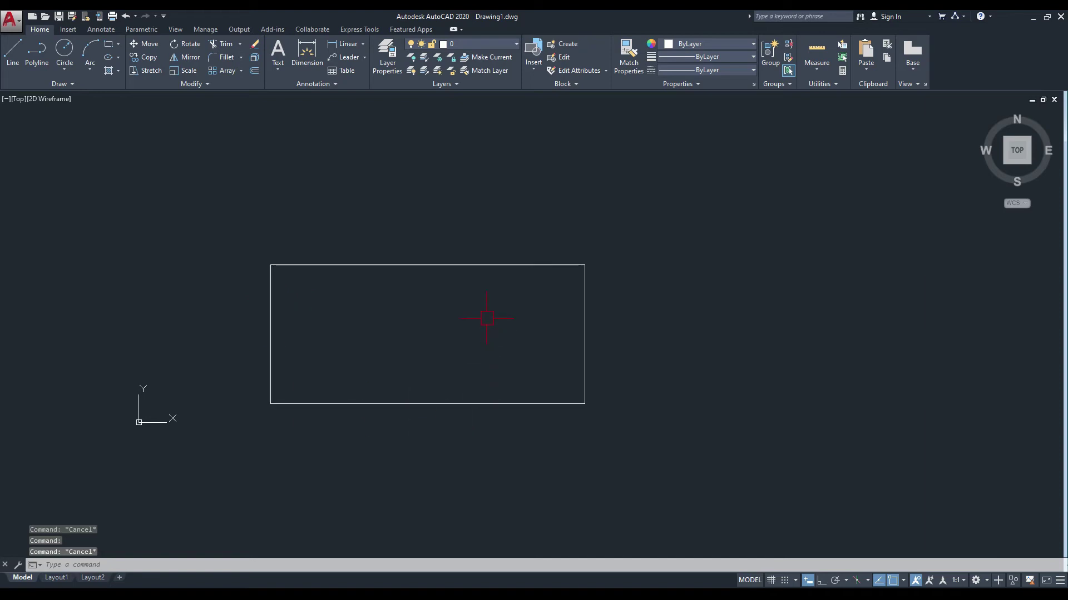
left_click(503, 262)
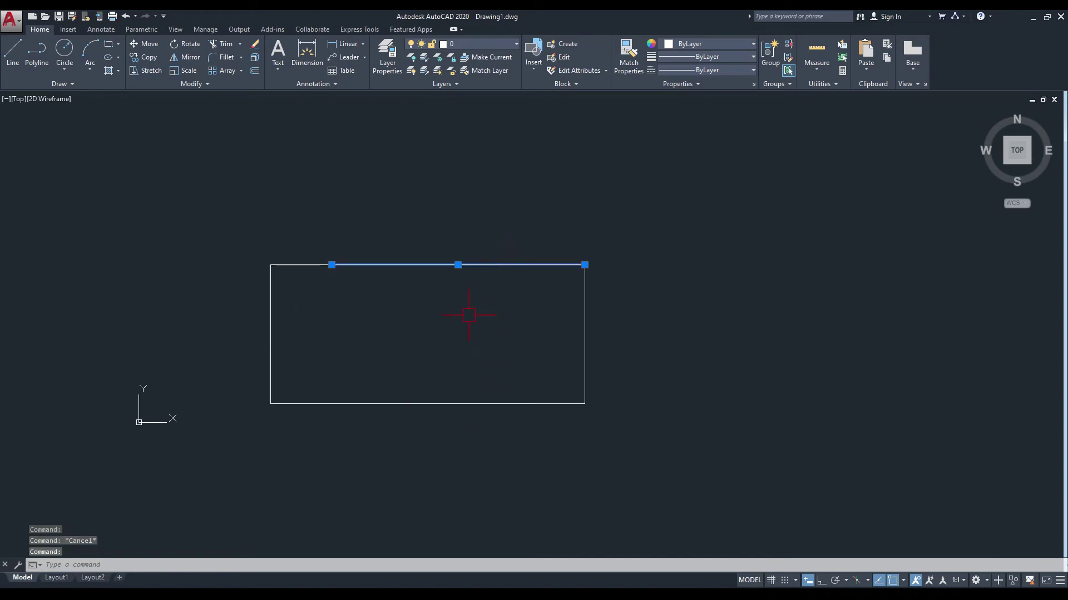
key("Escape")
left_click(494, 264)
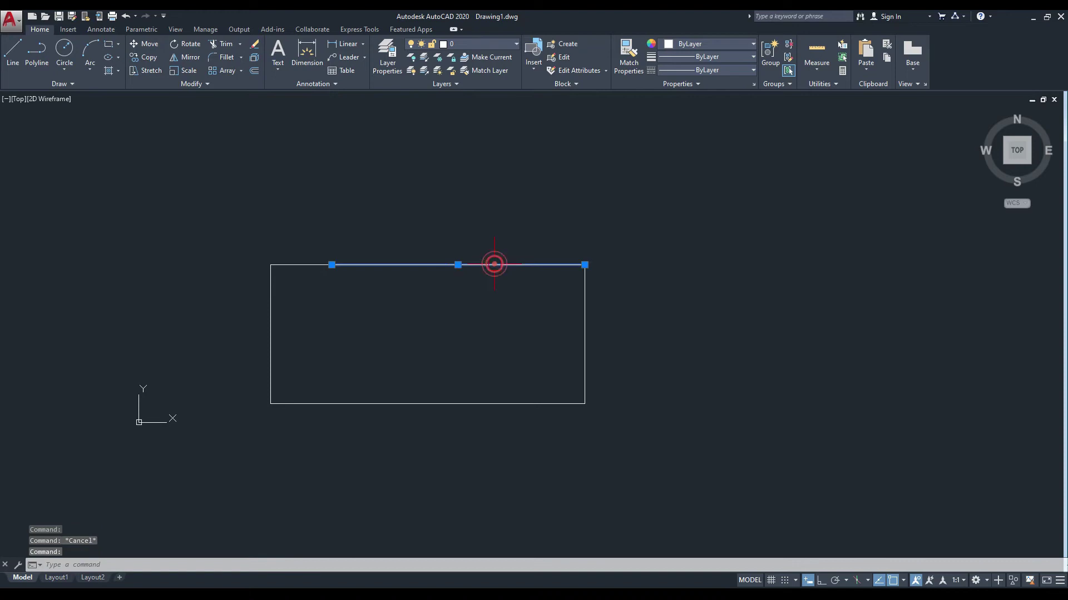
left_click(458, 265)
key("Escape")
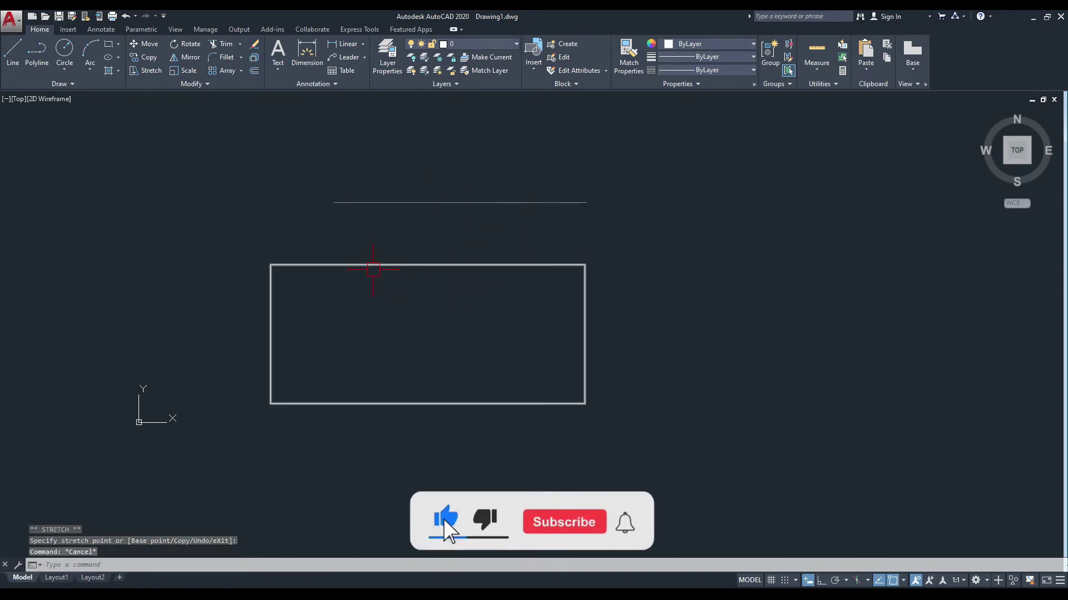
Step: Undo the top line's stretch and check the rectangle outline
left_click(361, 265)
key("Escape")
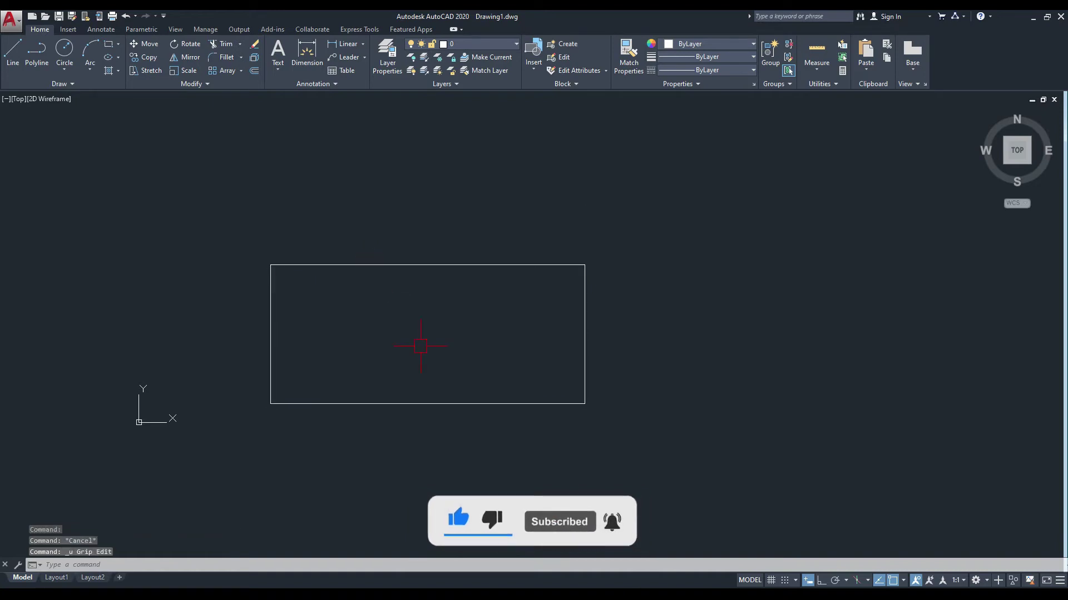
key("ctrl+z")
key("ctrl+z")
left_click(470, 265)
key("Escape")
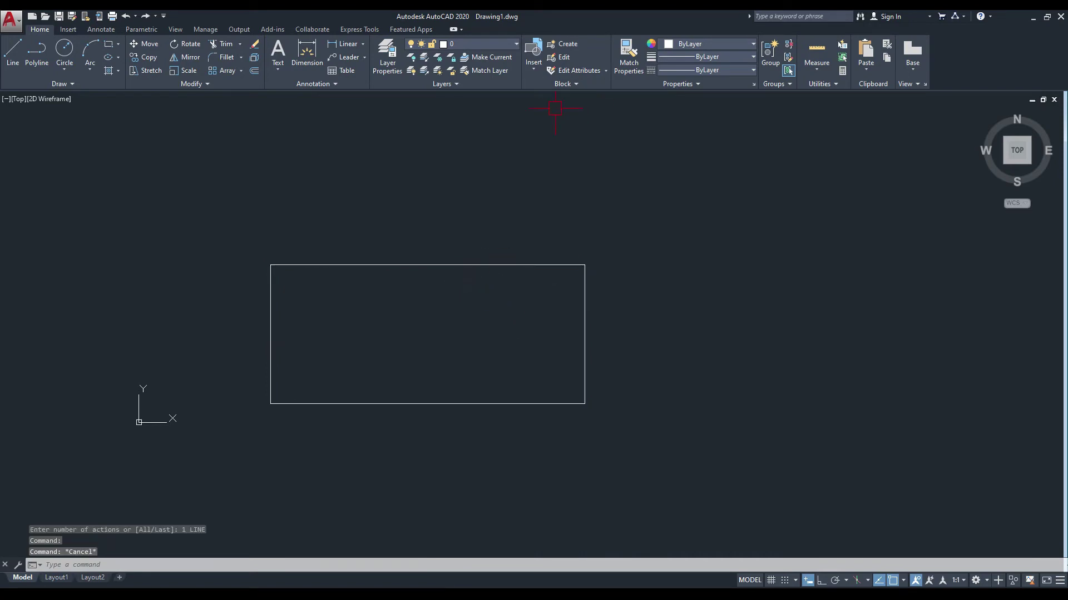
Step: Run OVERKILL on the rectangle ignoring Transparency instead of Lineweight
type("ove")
key("Return")
left_click(701, 165)
left_click(248, 503)
key("Return")
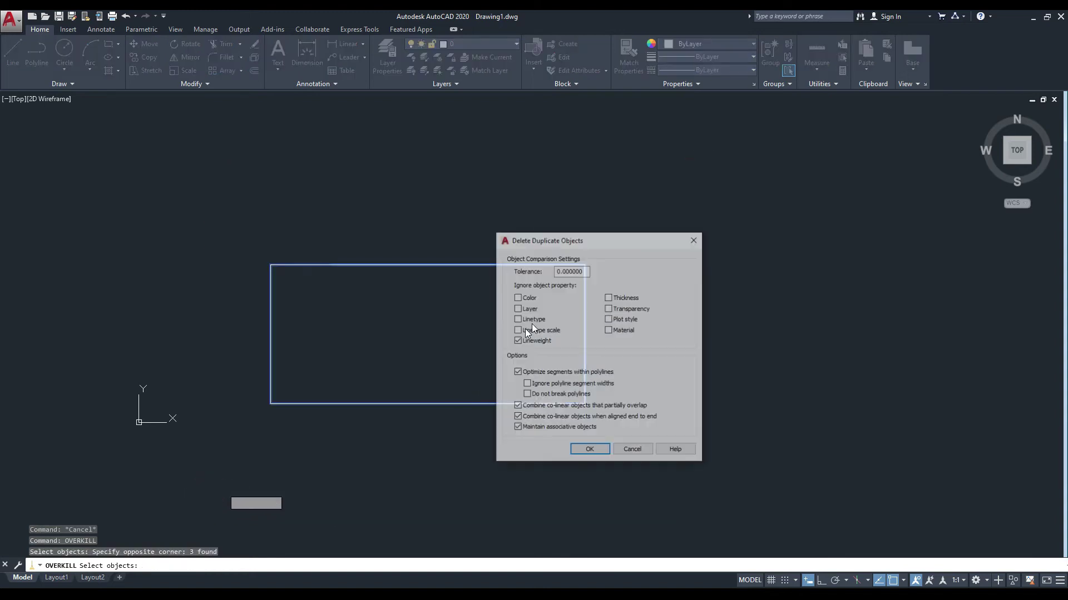
left_click_drag(585, 245, 558, 236)
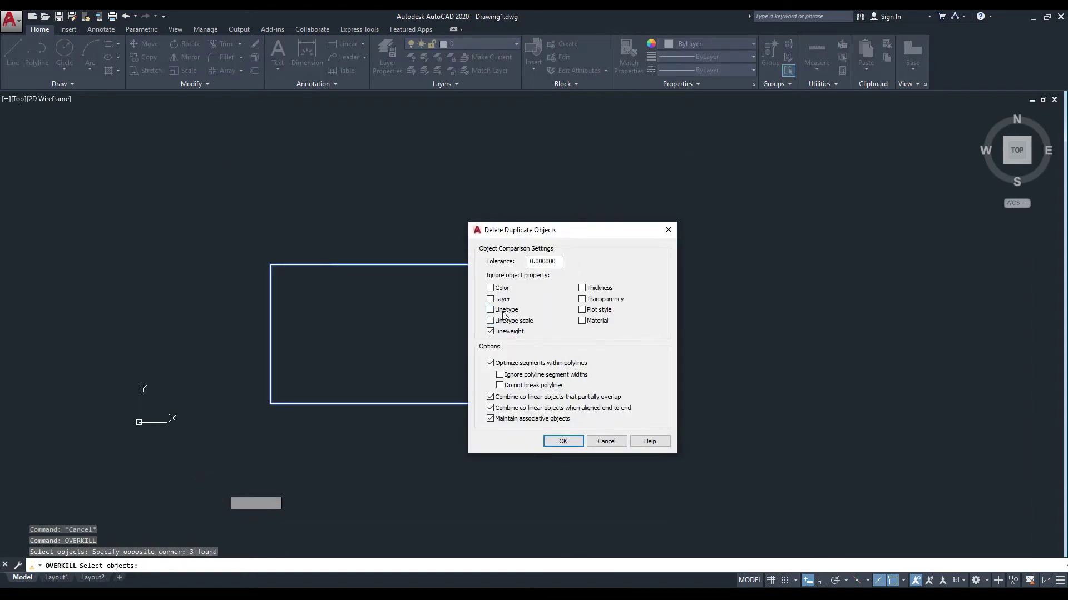
left_click(491, 332)
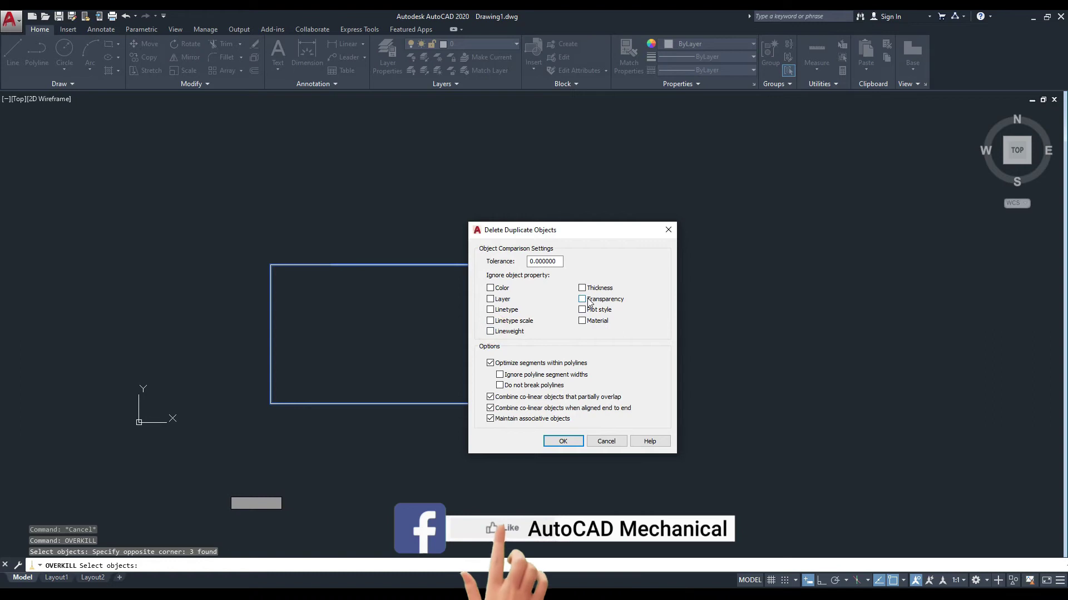
left_click(581, 300)
left_click(563, 442)
Step: Check the cleaned-up rectangle and pan the view slightly
left_click(495, 265)
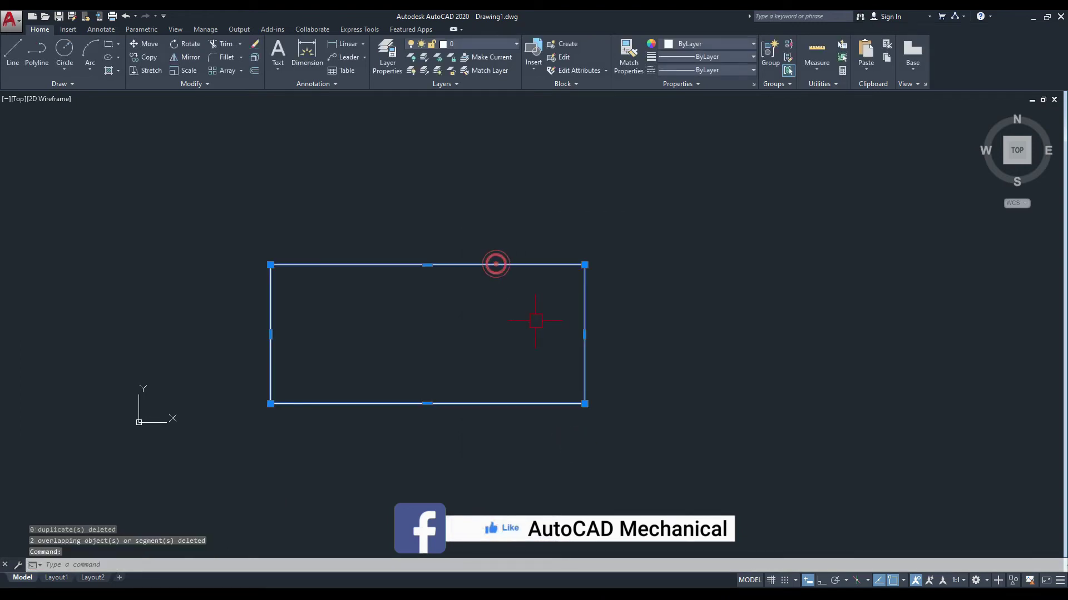
key("Escape")
middle_click_drag(495, 322, 504, 320)
middle_click_drag(501, 219, 483, 212)
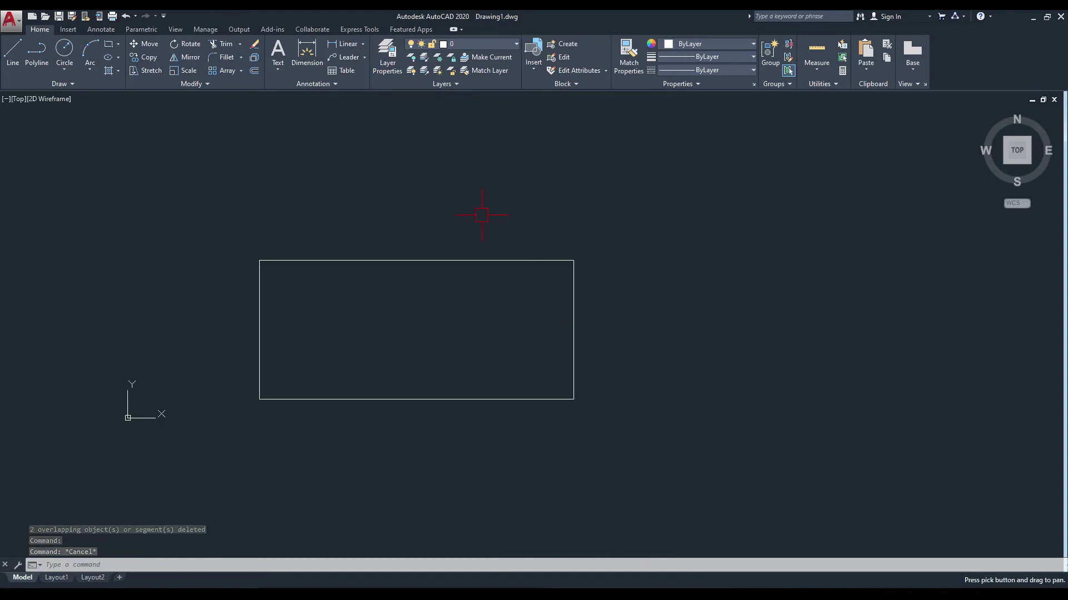
Step: Rerun OVERKILL on the rectangle and cancel its dialog without applying
type("ov")
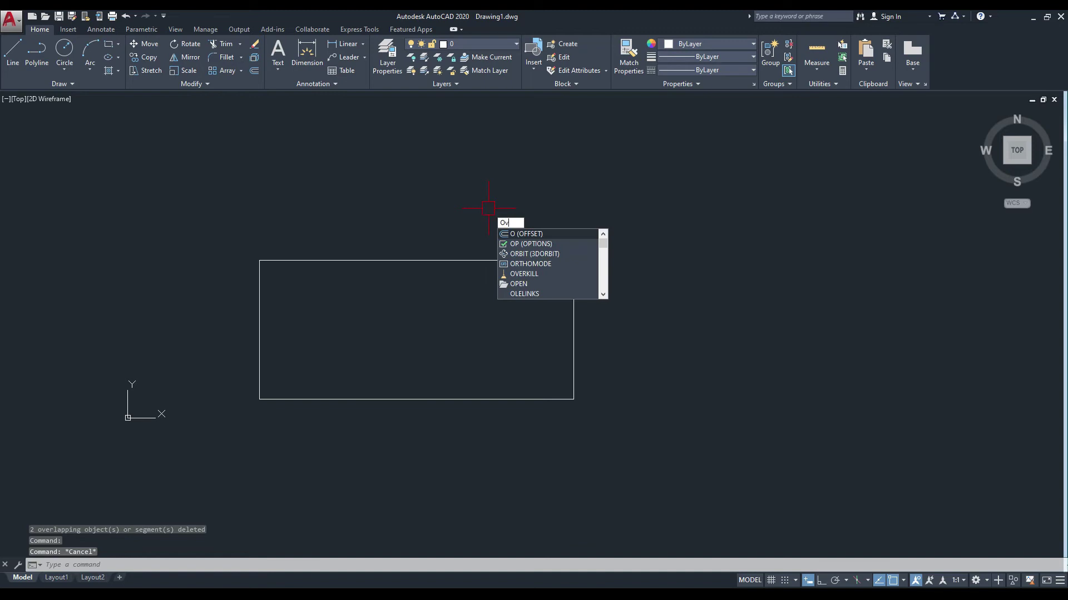
key("Return")
left_click(632, 226)
left_click(245, 467)
key("Return")
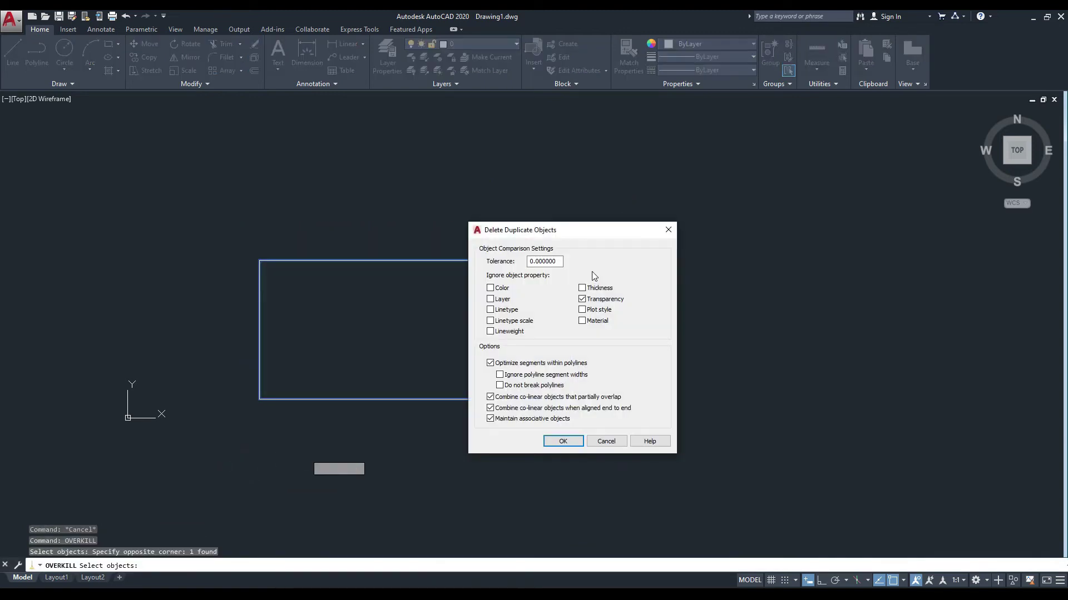
left_click_drag(576, 234, 564, 235)
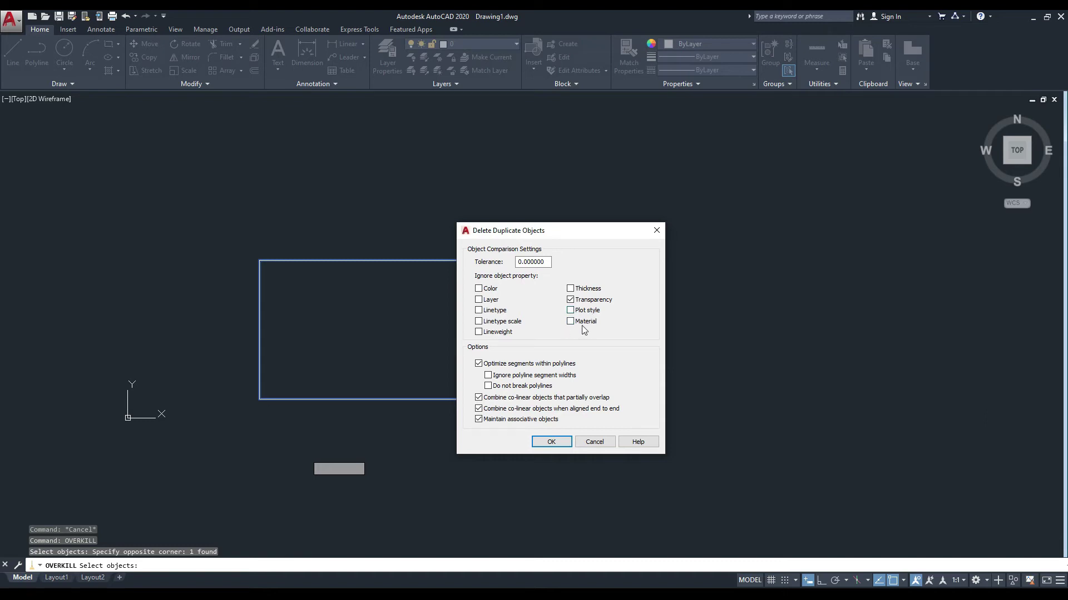
left_click(592, 442)
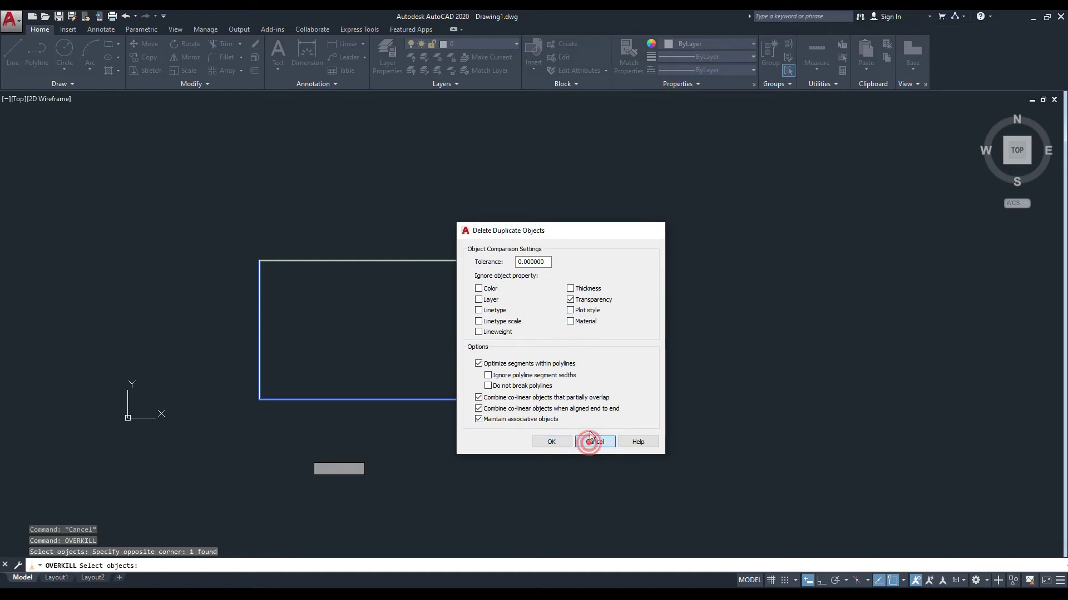
left_click(493, 260)
key("Escape")
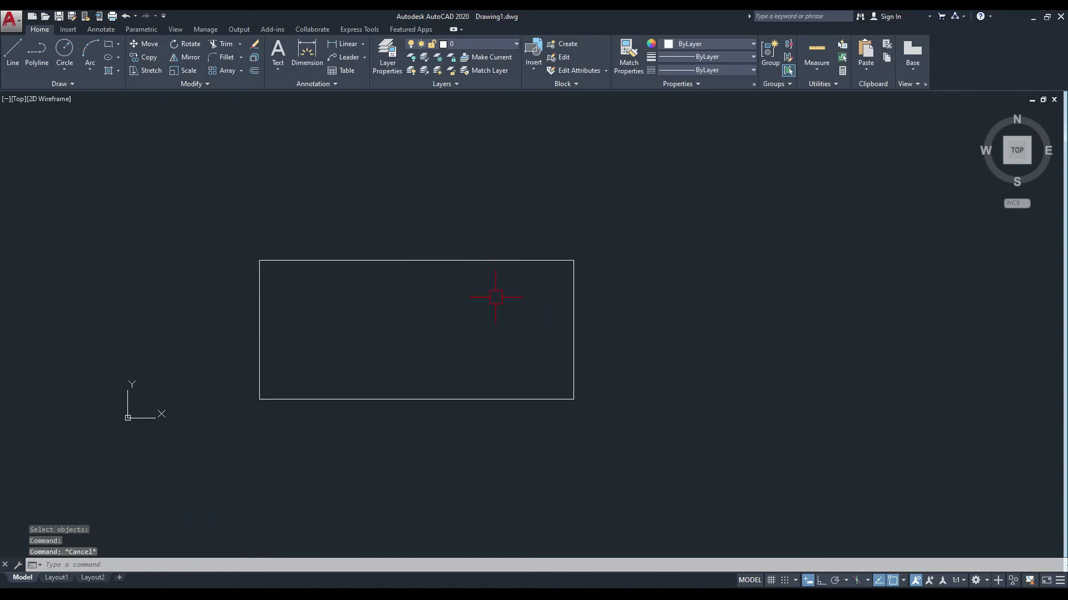
Step: Draw lines overlapping the rectangle's top and right edges
type("l")
key("Return")
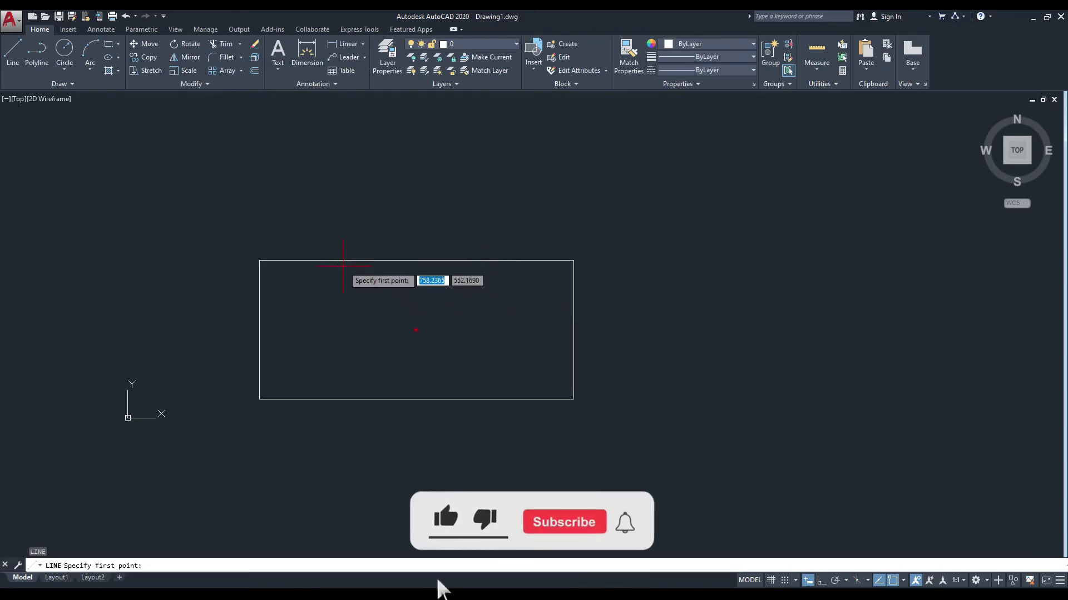
left_click(341, 260)
left_click(574, 261)
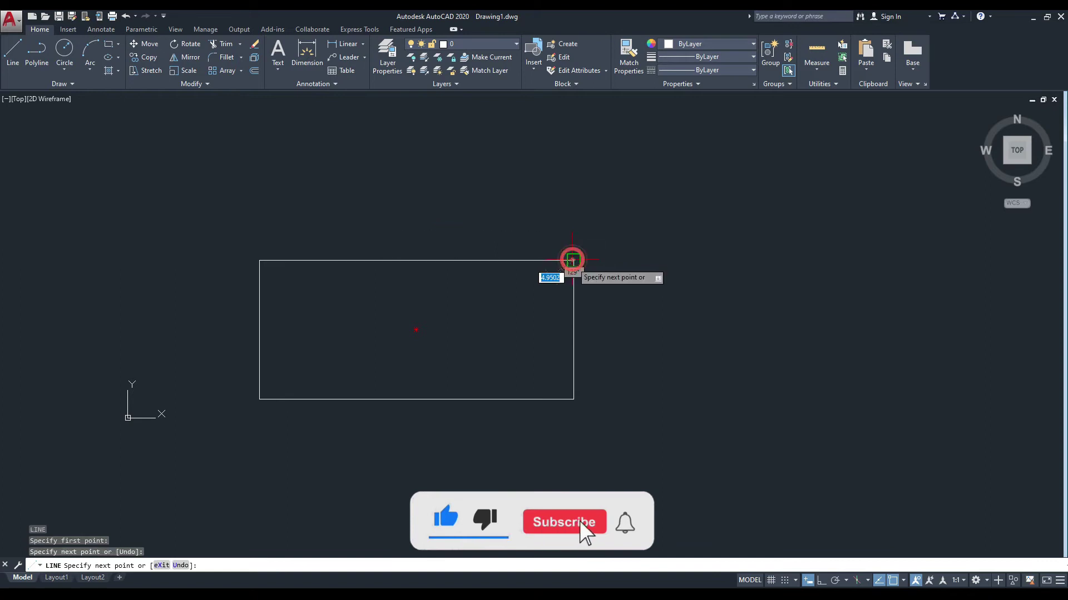
left_click(574, 377)
key("Escape")
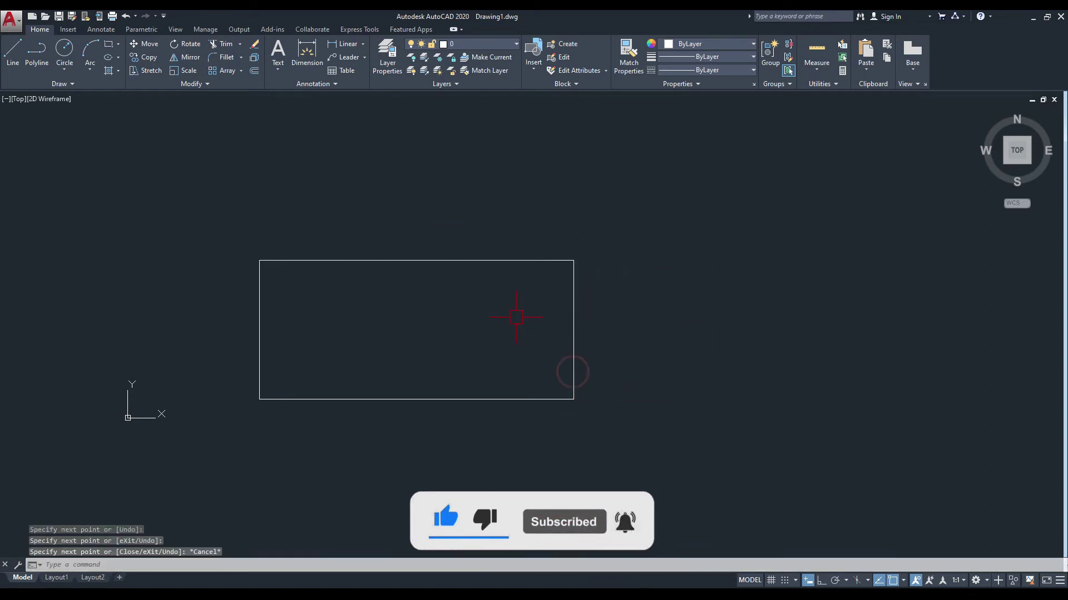
Step: Set both new lines' Material to Global in the Properties palette
left_click(502, 260)
left_click(573, 315)
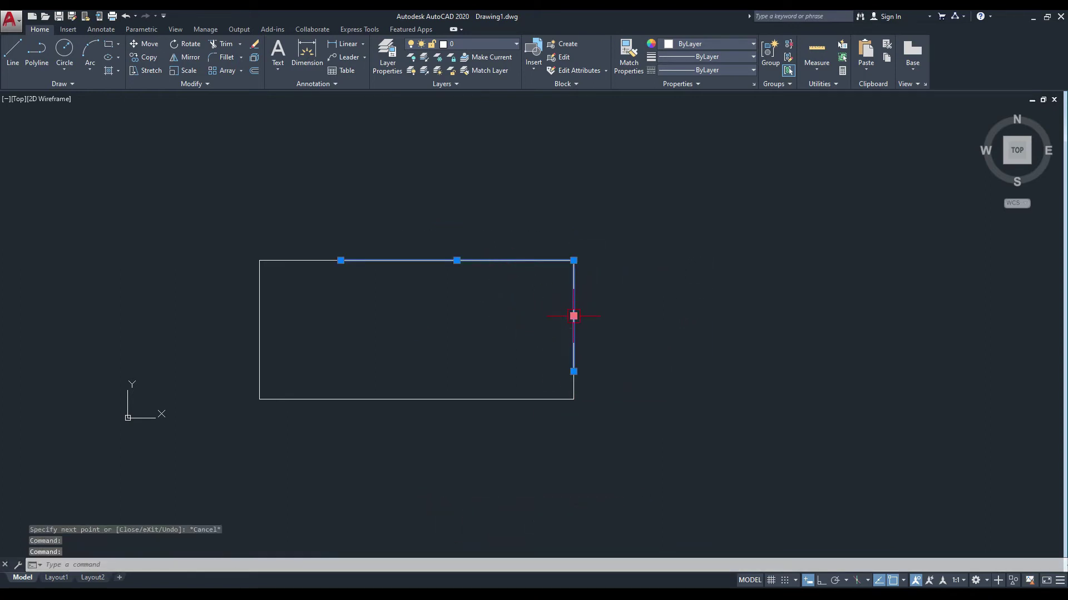
left_click(700, 84)
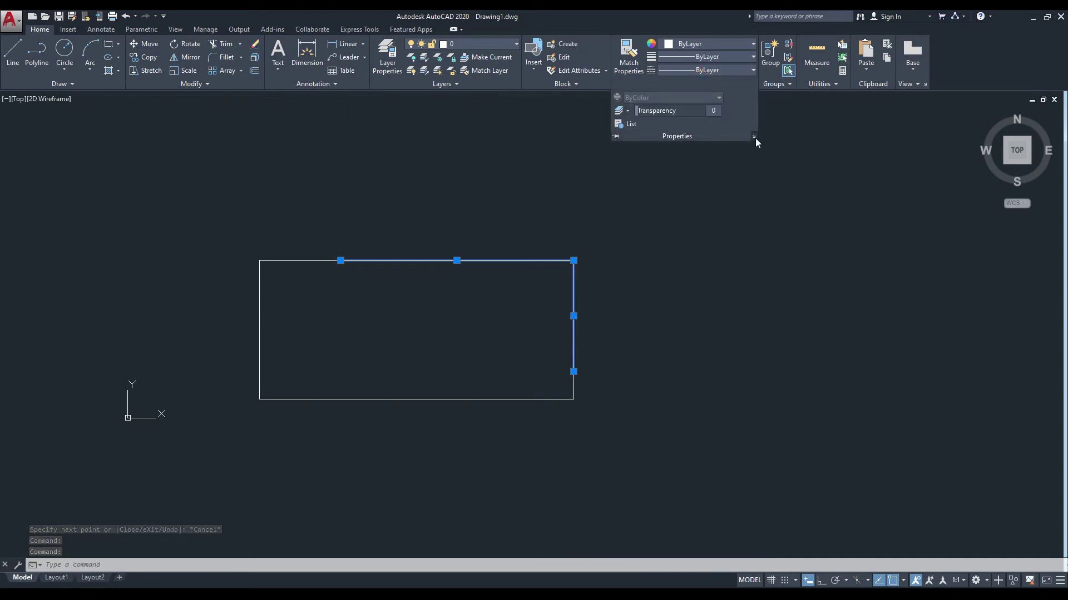
left_click(754, 137)
left_click_drag(952, 251, 923, 251)
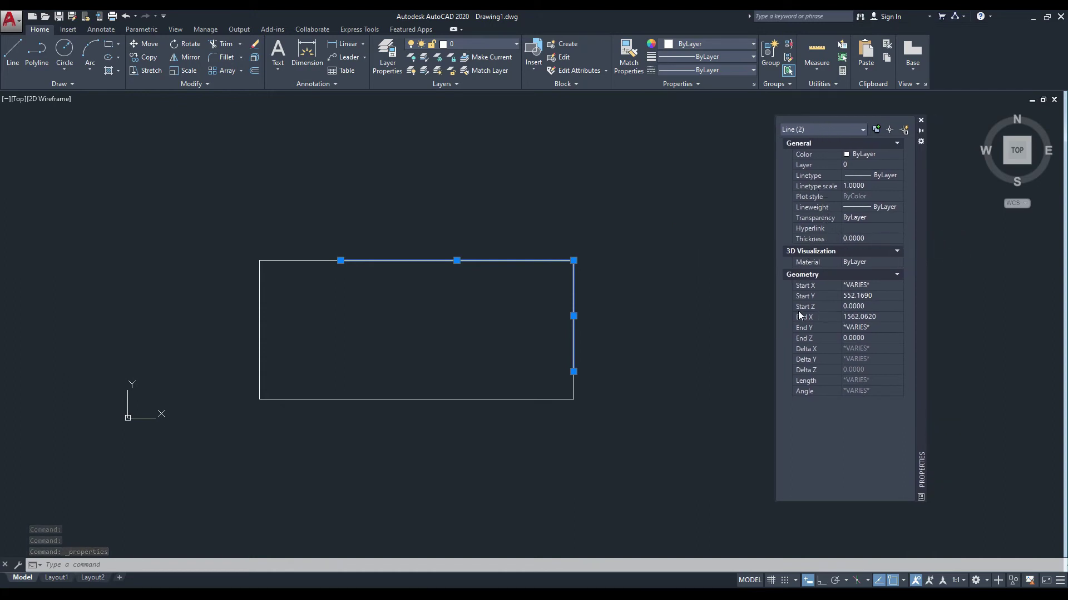
left_click(861, 264)
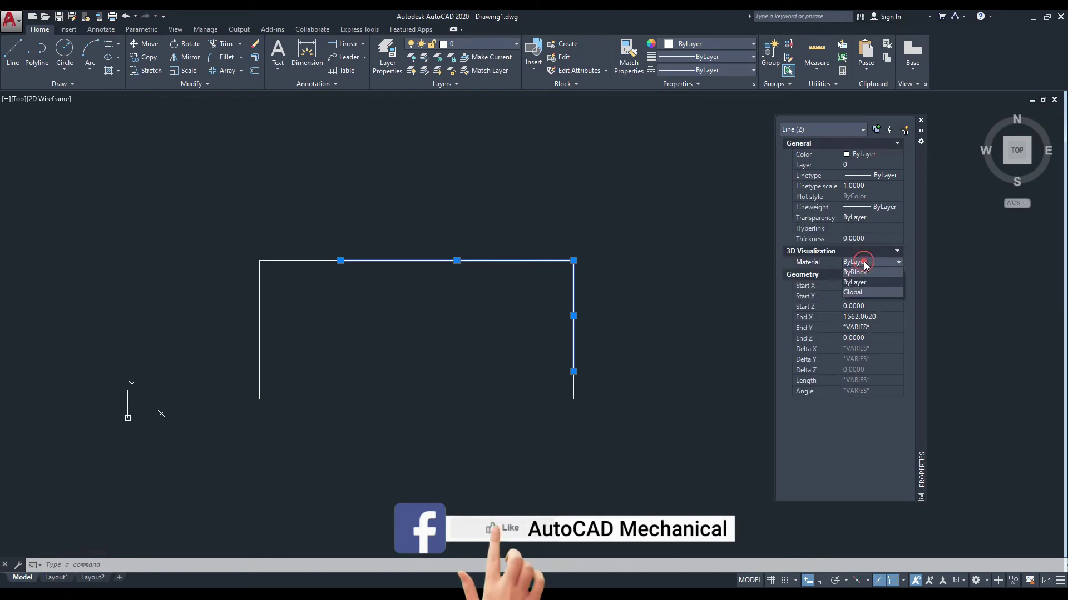
left_click(865, 291)
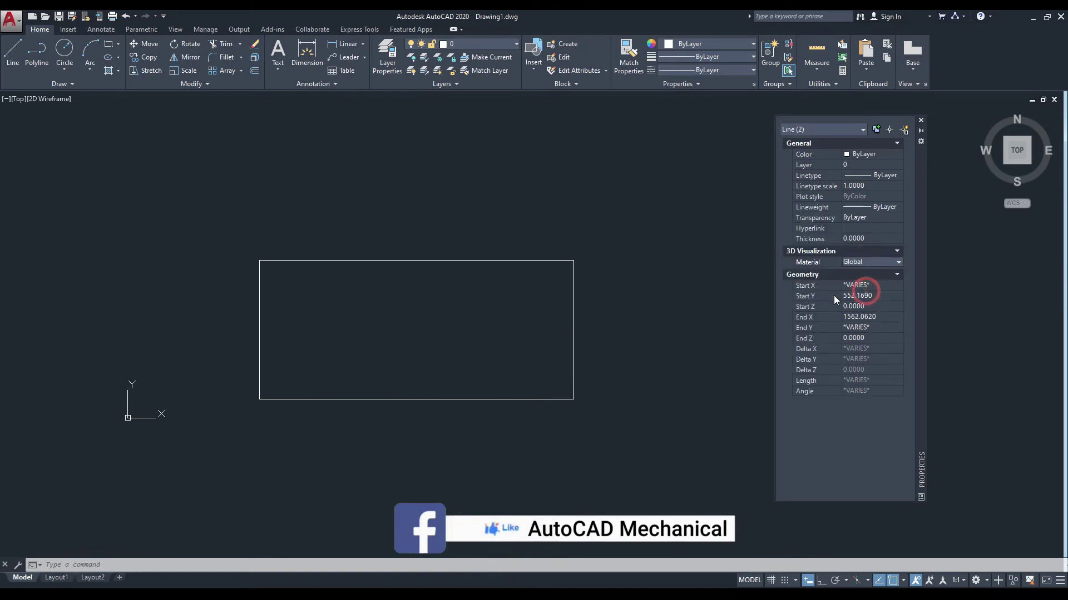
left_click(920, 121)
key("Escape")
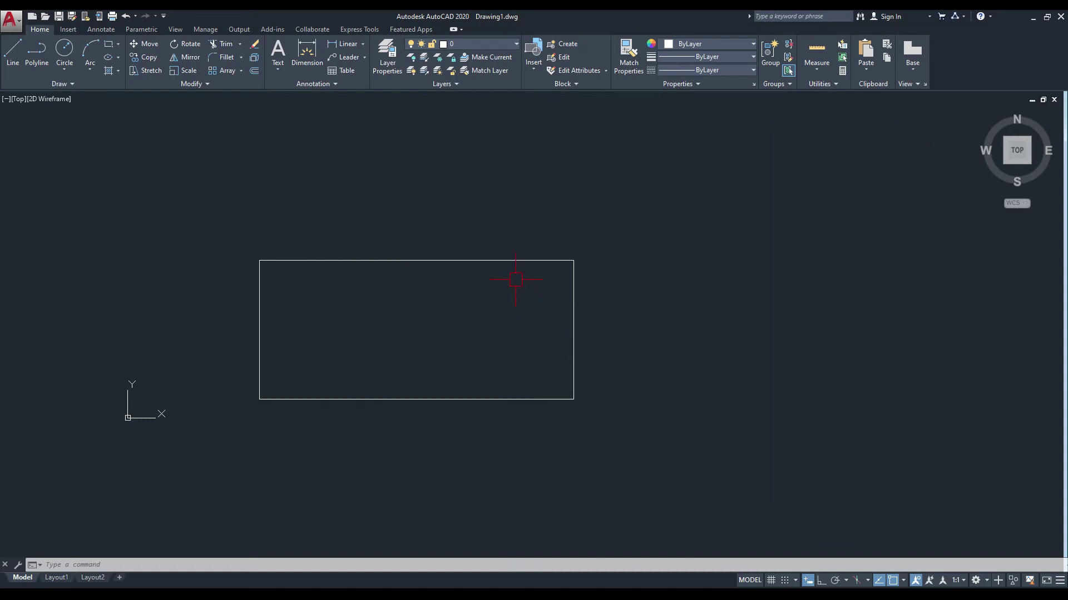
Step: Run OVERKILL on the rectangle ignoring Material instead of Transparency, then check the outline
type("overkill")
key("Return")
left_click(641, 232)
left_click(177, 446)
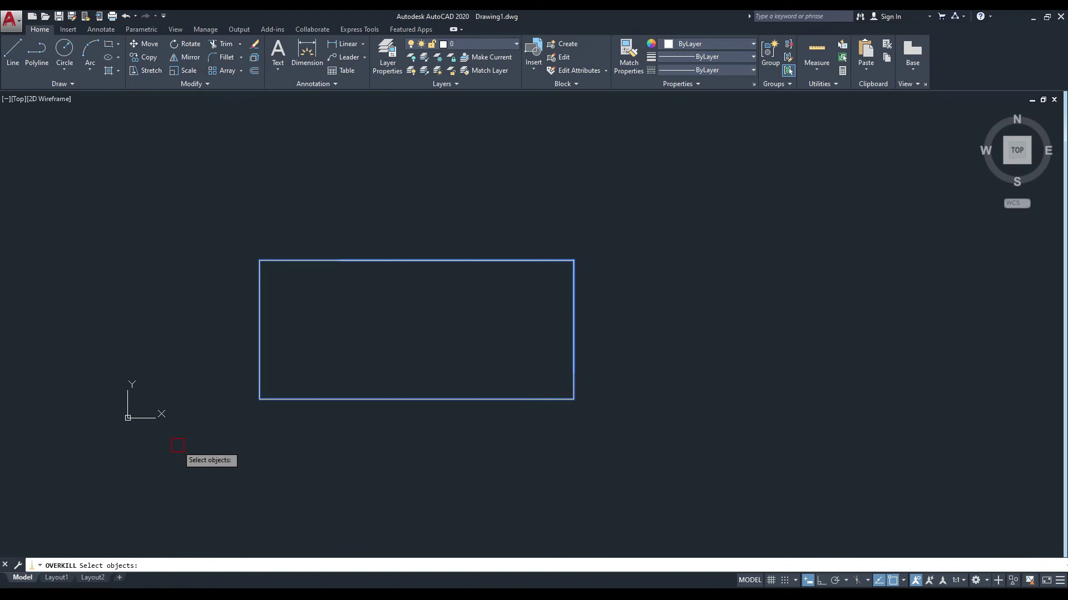
key("Return")
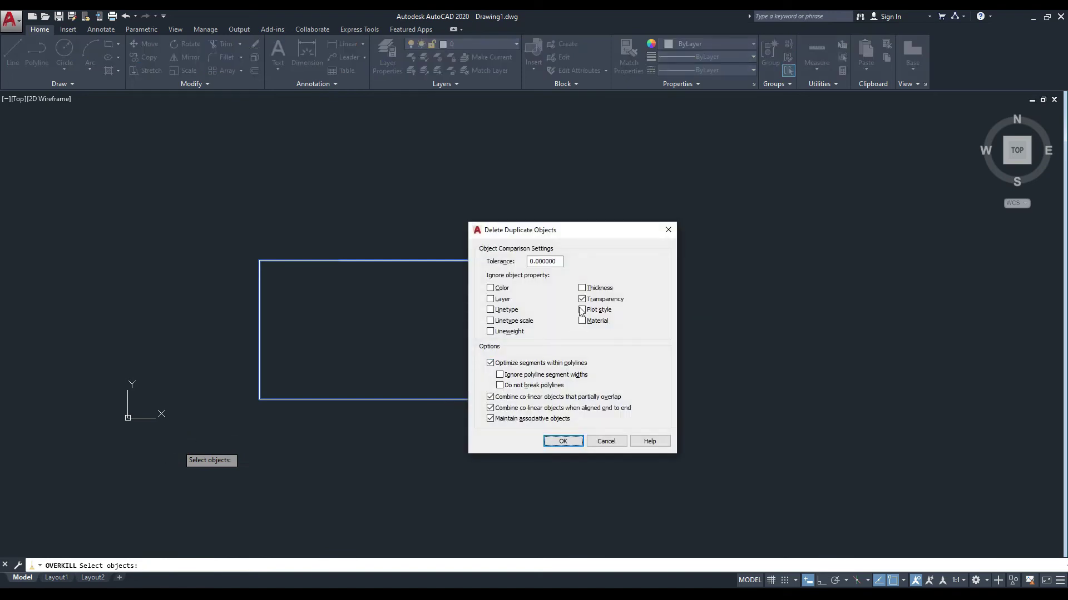
left_click(584, 300)
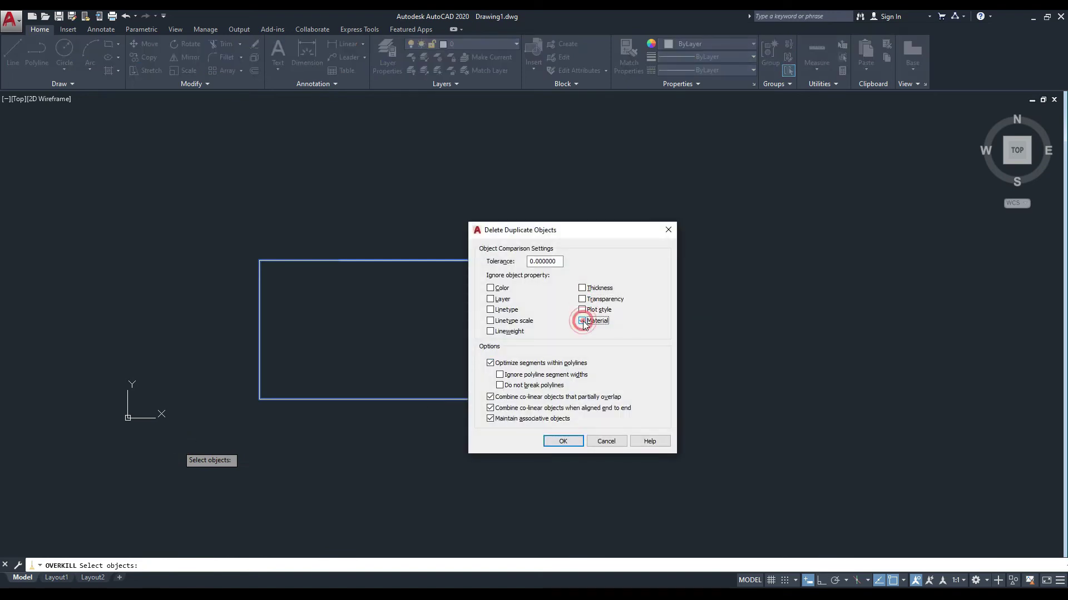
left_click(563, 441)
left_click(474, 261)
key("Escape")
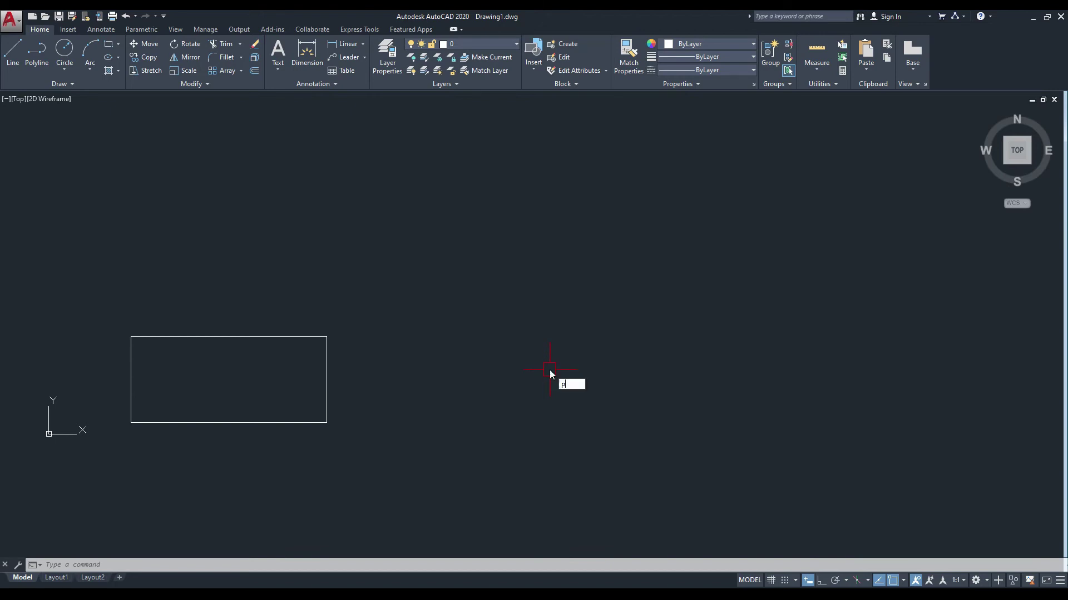
Step: Start a polyline and pick its four quadrilateral corner vertices
type("l")
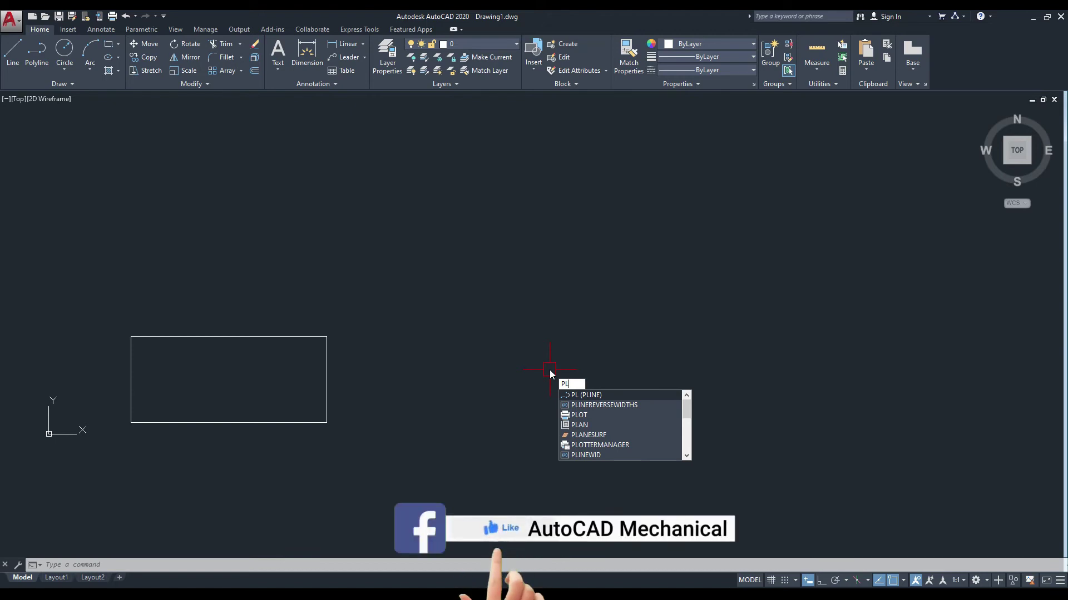
key("Return")
left_click(505, 400)
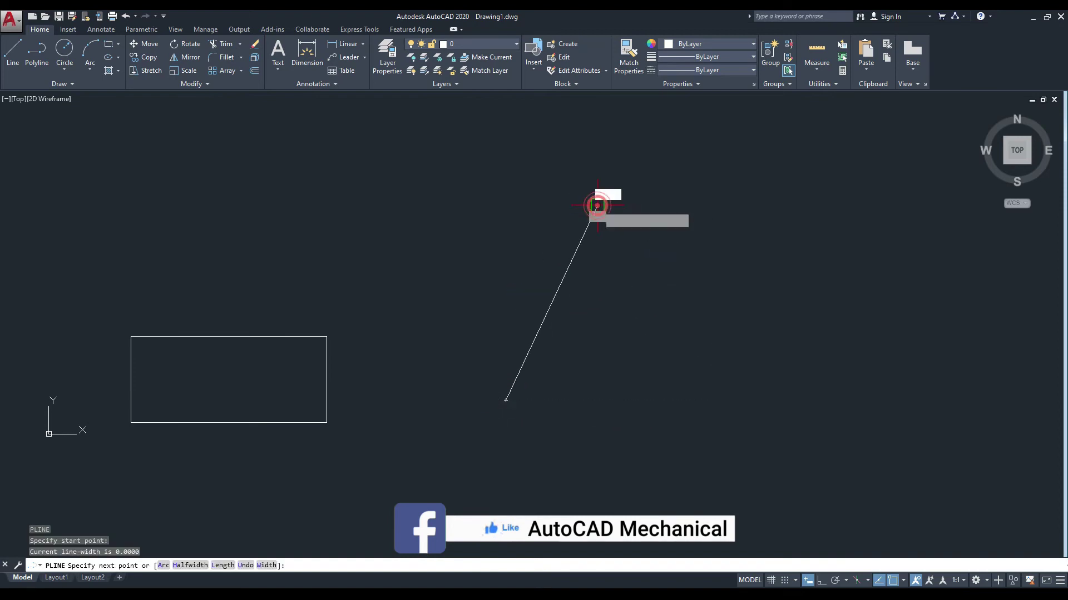
left_click(595, 206)
middle_click_drag(880, 281, 707, 227)
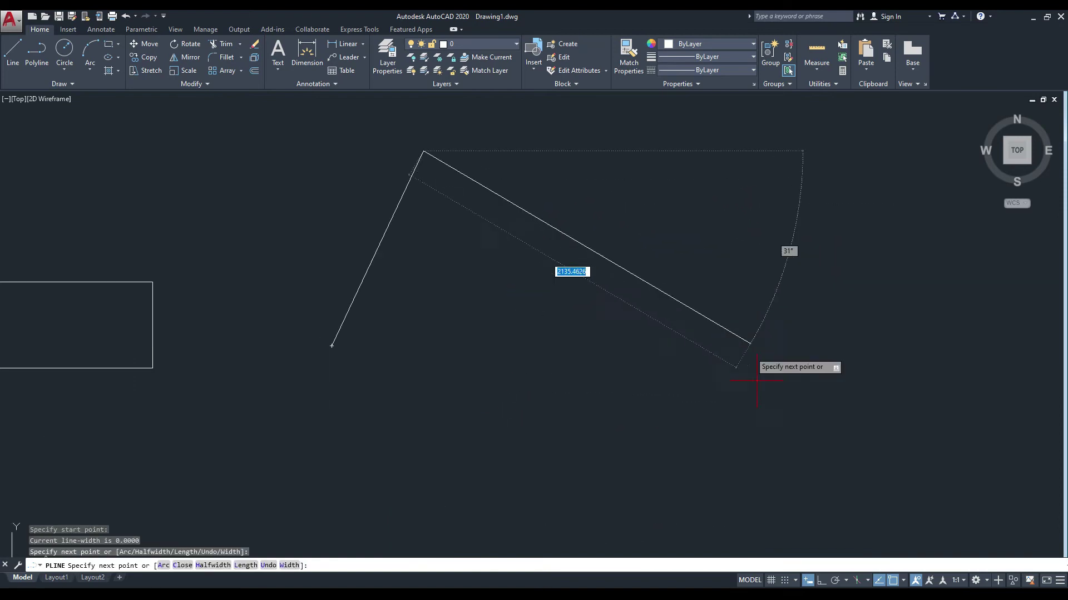
left_click(727, 223)
left_click(815, 460)
left_click(425, 477)
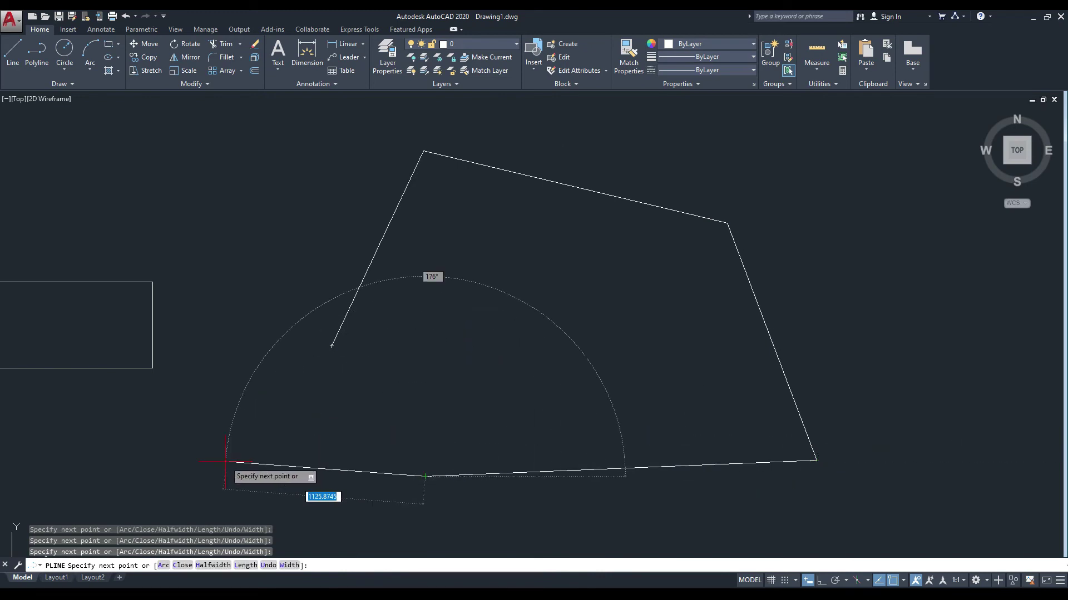
Step: Add a final 3-unit-wide segment back along the bottom edge and finish the polyline
left_click(289, 566)
type("3")
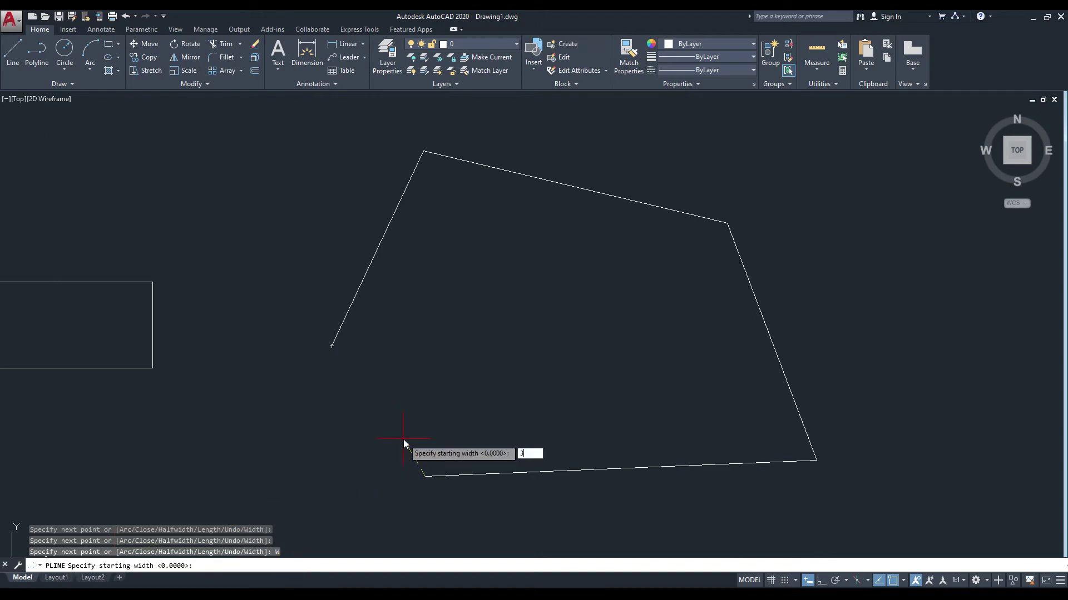
key("Return")
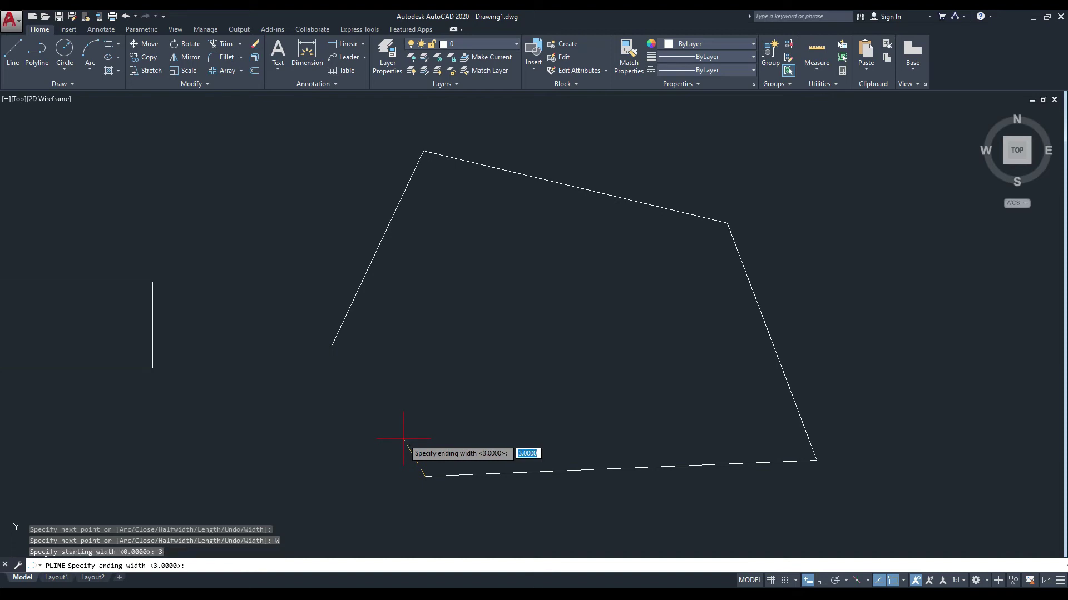
key("Return")
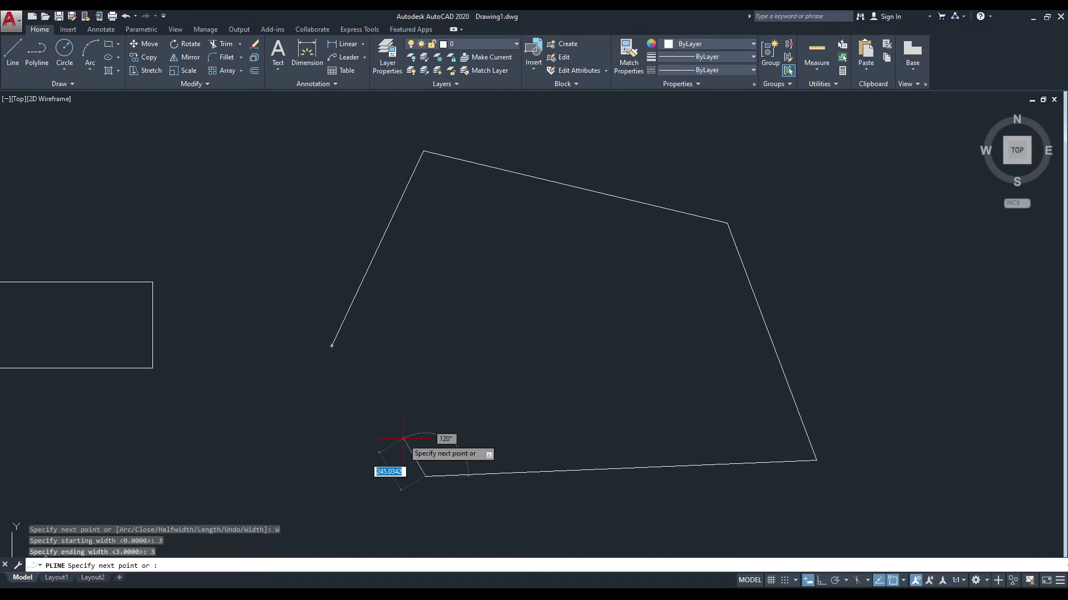
left_click(662, 463)
key("Escape")
scroll(566, 477, "up", 3)
mouse_move(566, 478)
middle_mouse_down()
mouse_move(424, 405)
mouse_move(684, 393)
mouse_move(578, 410)
middle_mouse_up()
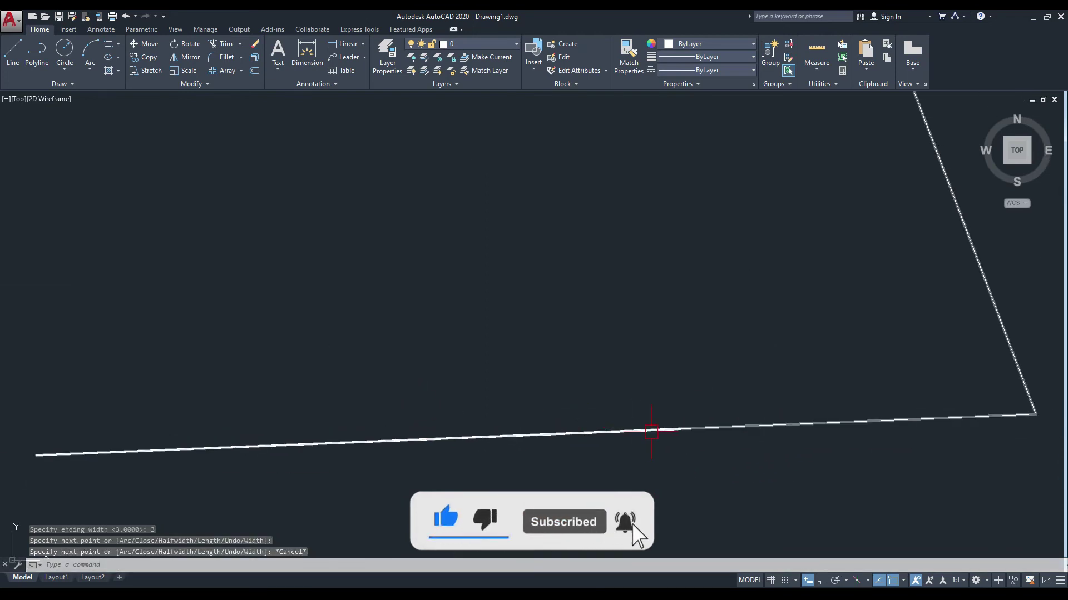
scroll(512, 405, "down", 2)
scroll(485, 403, "down", 4)
key("Escape")
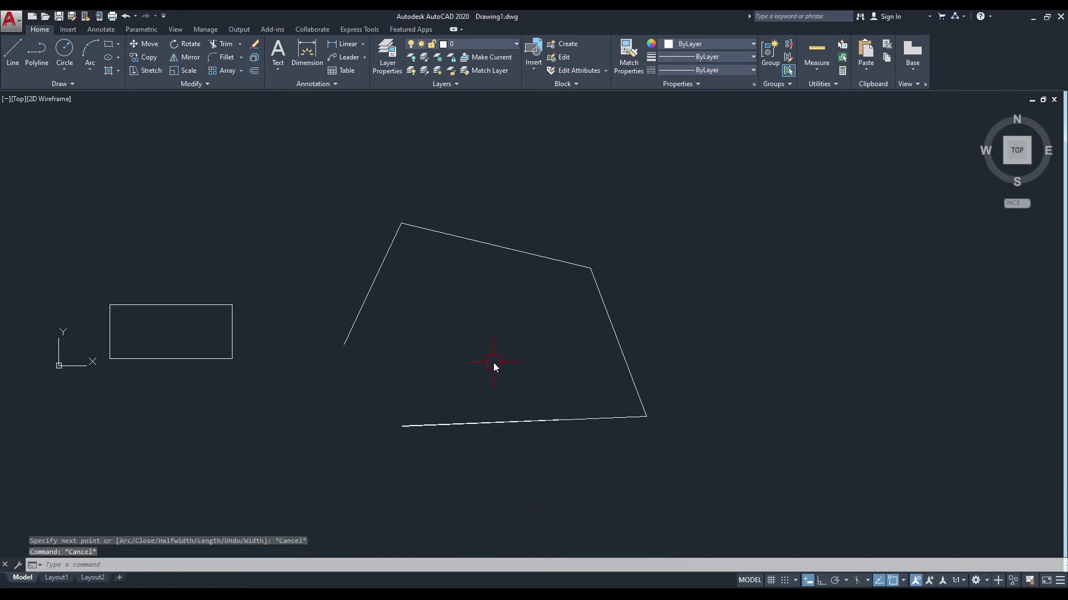
Step: Run OVERKILL on the polyline with 'Do not break polylines' unchecked, removing the wide segment
type("overkill")
key("Return")
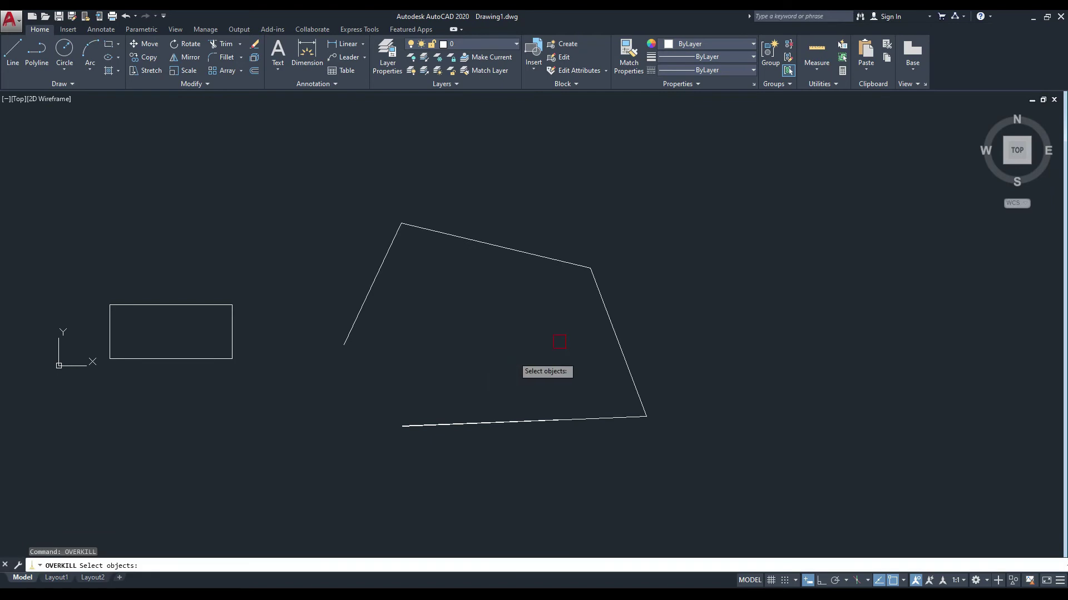
left_click(707, 192)
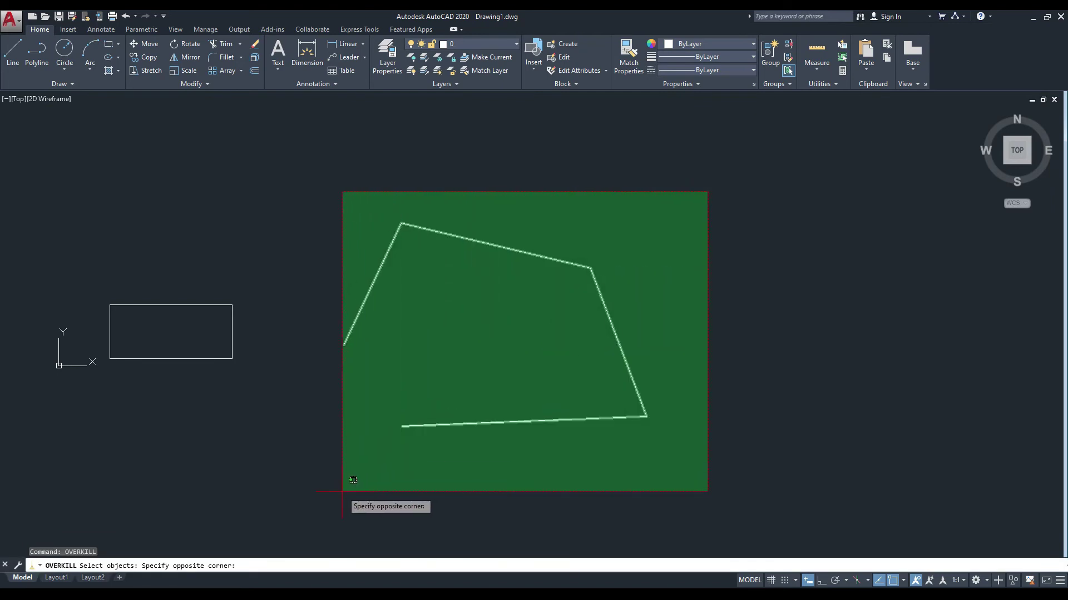
left_click(342, 491)
key("Return")
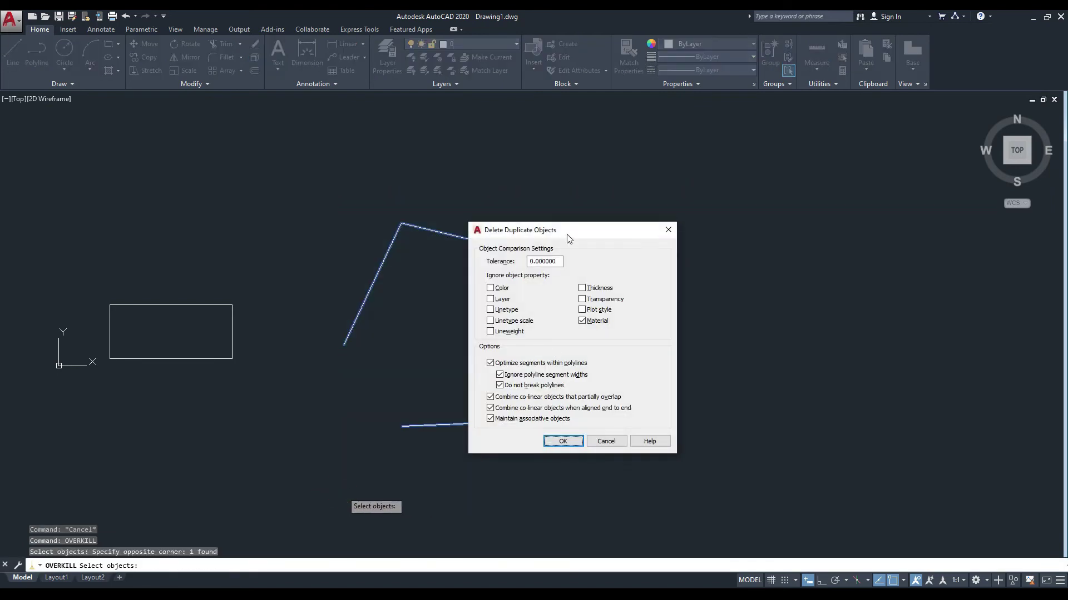
left_click_drag(568, 237, 576, 243)
left_click(509, 392)
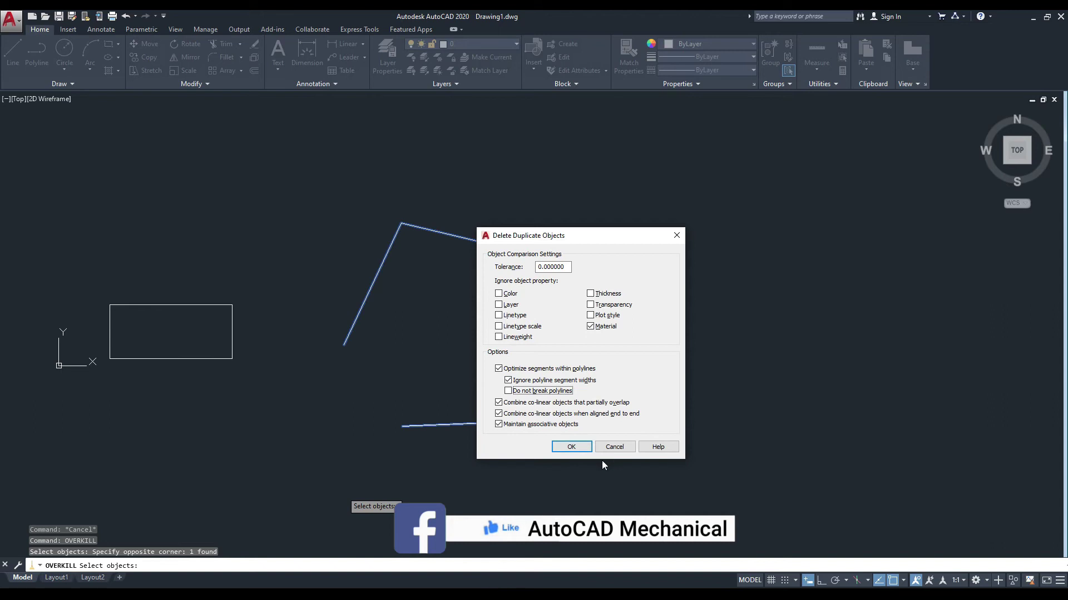
left_click(571, 447)
scroll(463, 420, "up", 8)
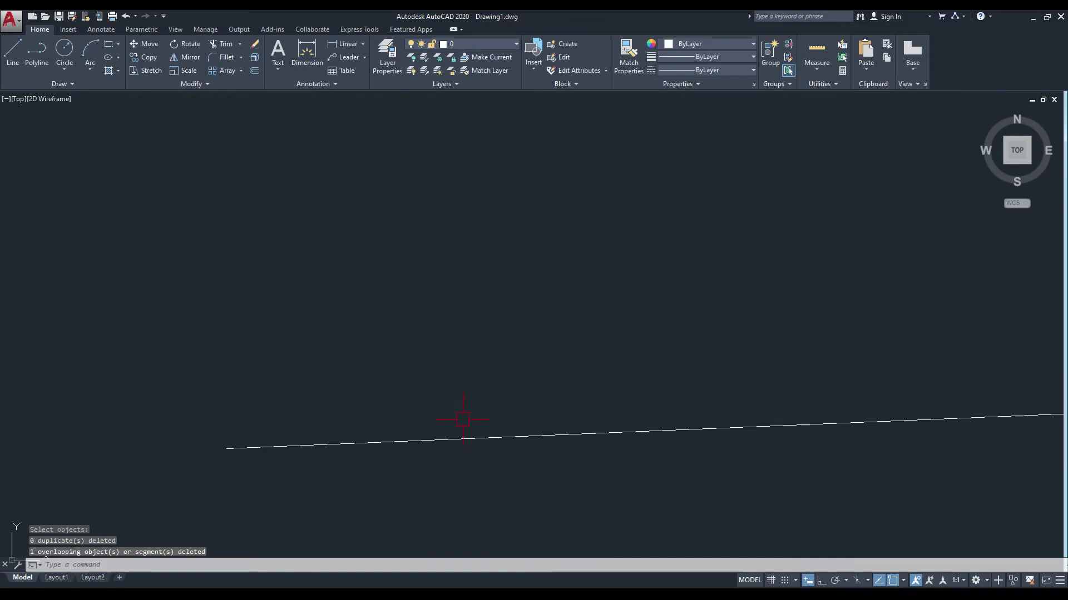
scroll(348, 406, "down", 5)
middle_click_drag(415, 362, 420, 379)
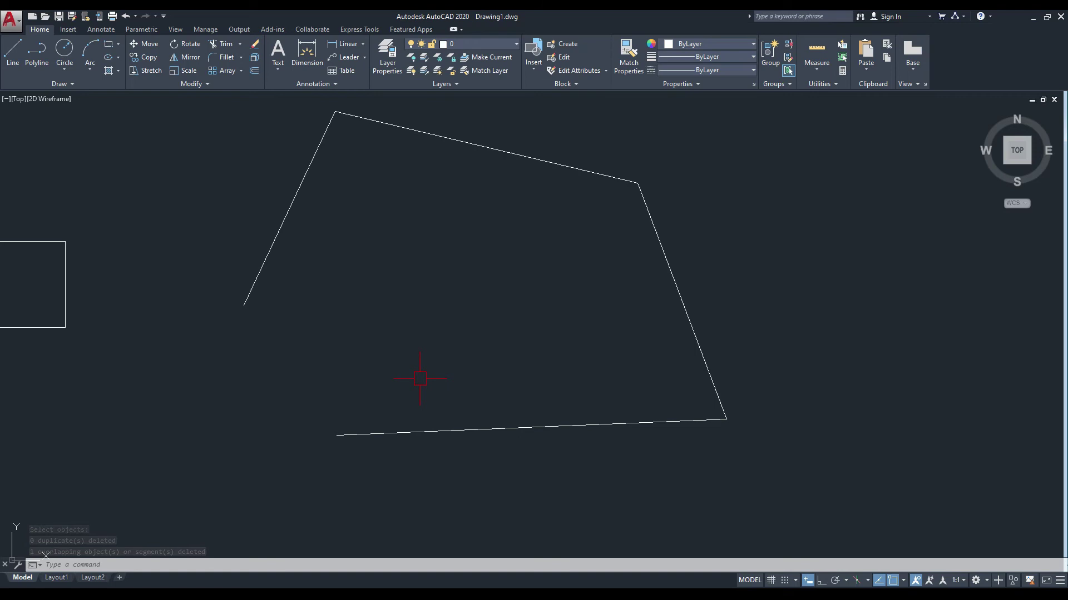
scroll(420, 378, "down", 1)
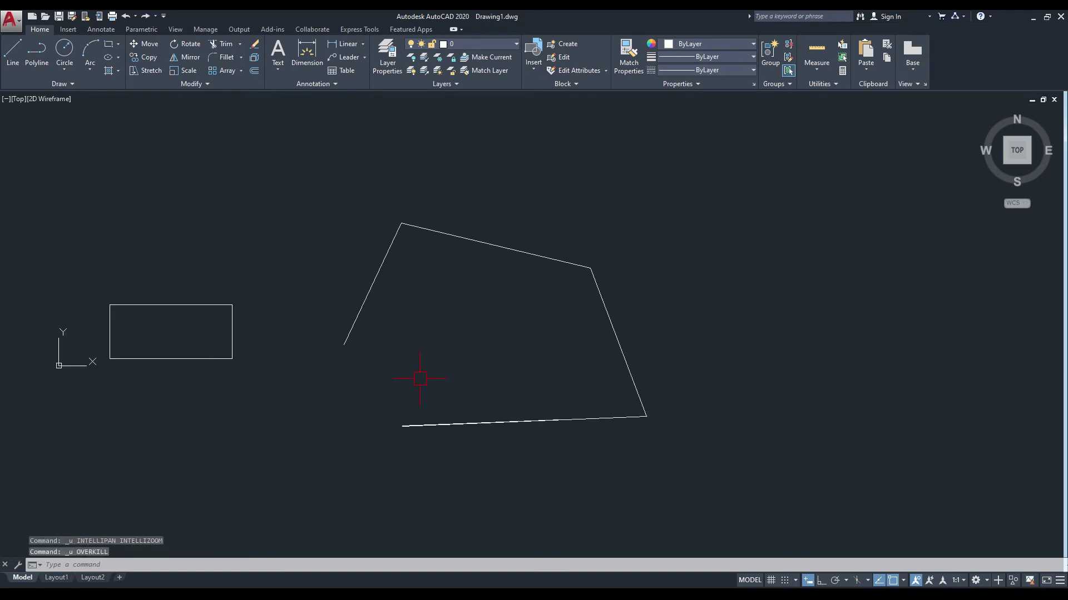
scroll(480, 402, "up", 1)
scroll(445, 435, "up", 2)
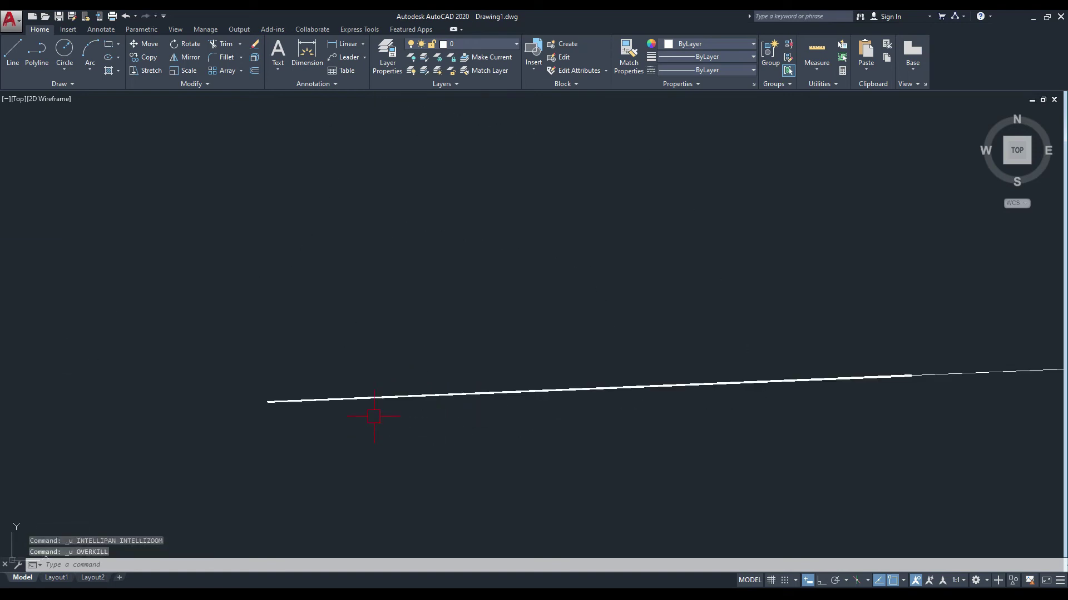
scroll(374, 416, "down", 1)
scroll(407, 434, "down", 1)
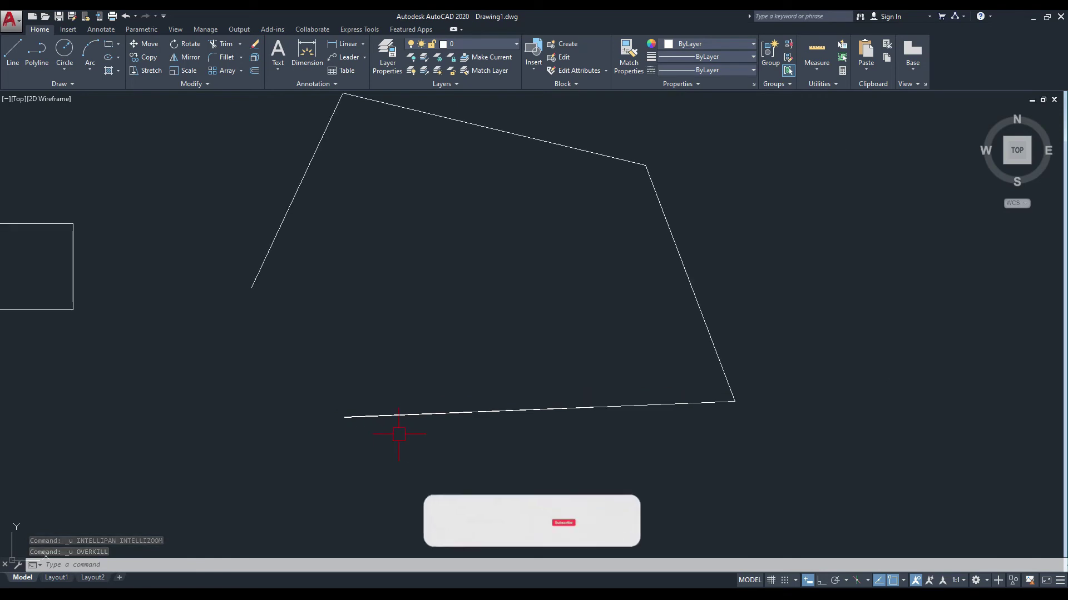
type("ov")
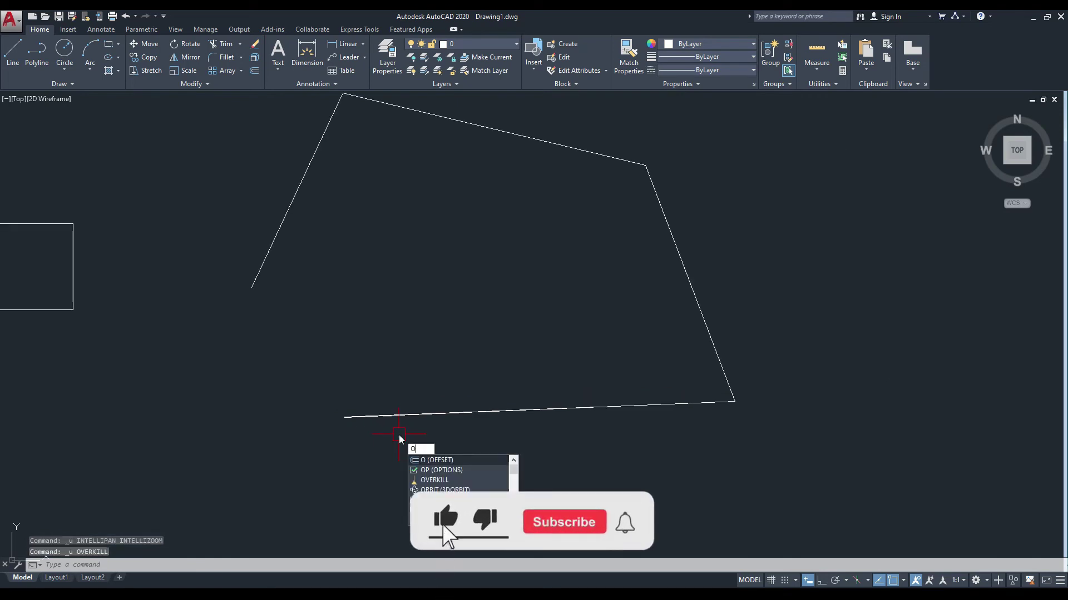
key("Return")
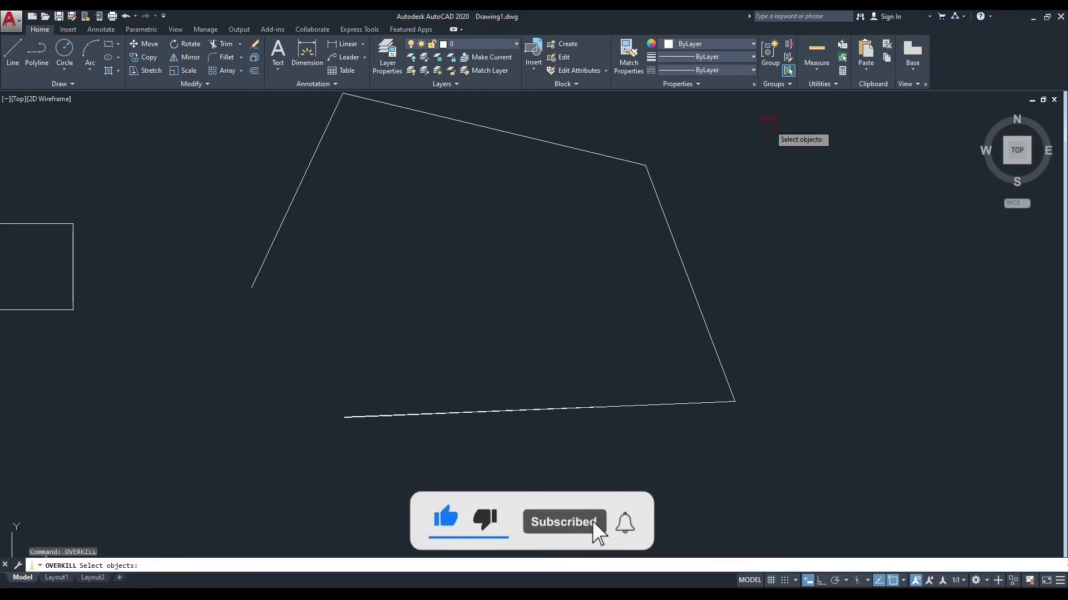
left_click(765, 131)
left_click(194, 503)
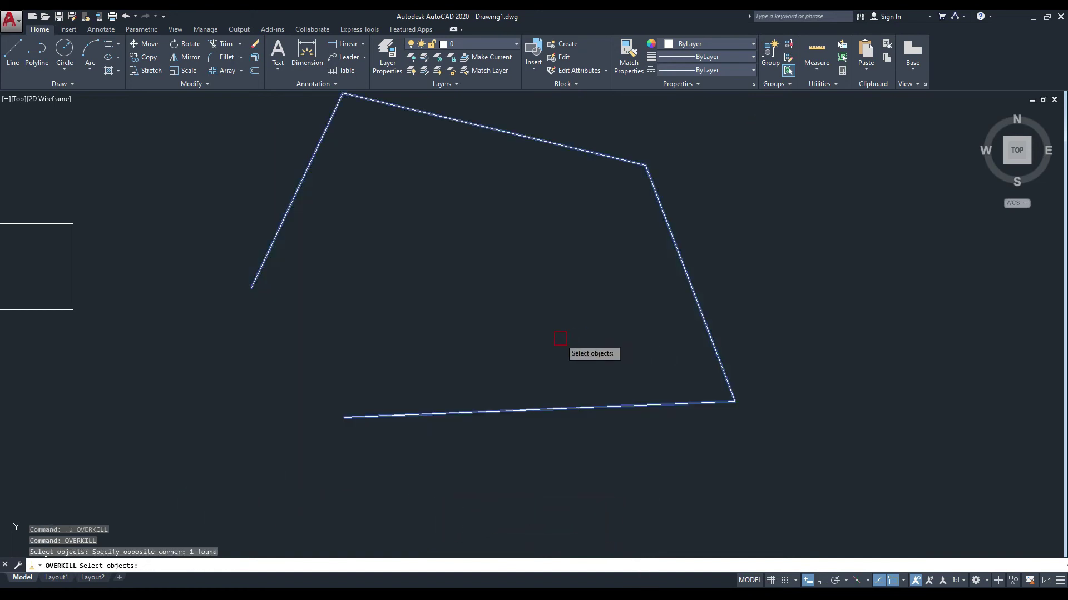
key("Return")
left_click(508, 392)
left_click(507, 380)
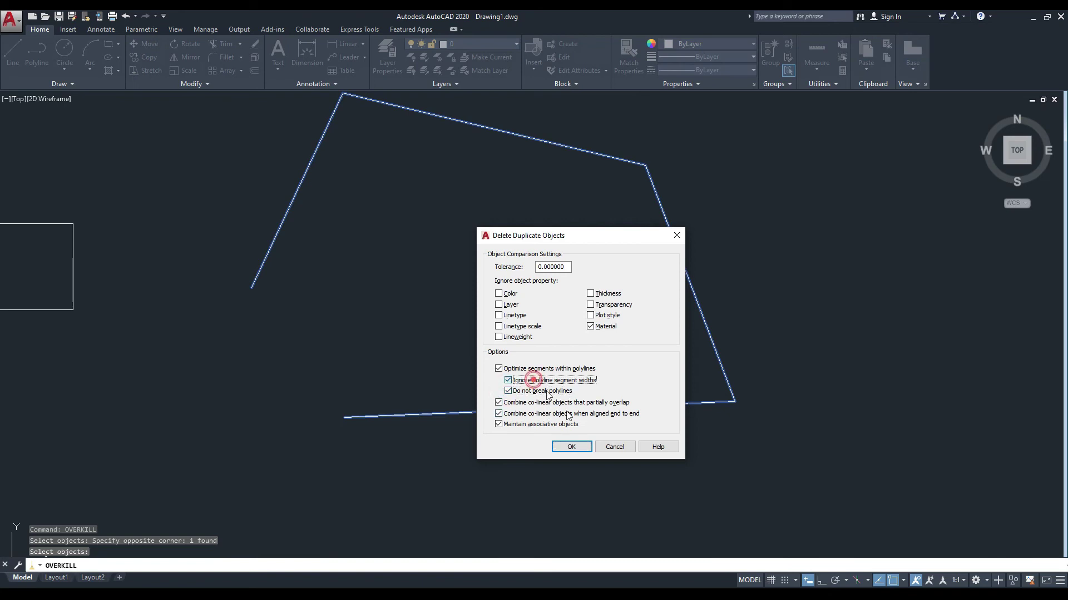
left_click(571, 447)
scroll(461, 427, "up", 2)
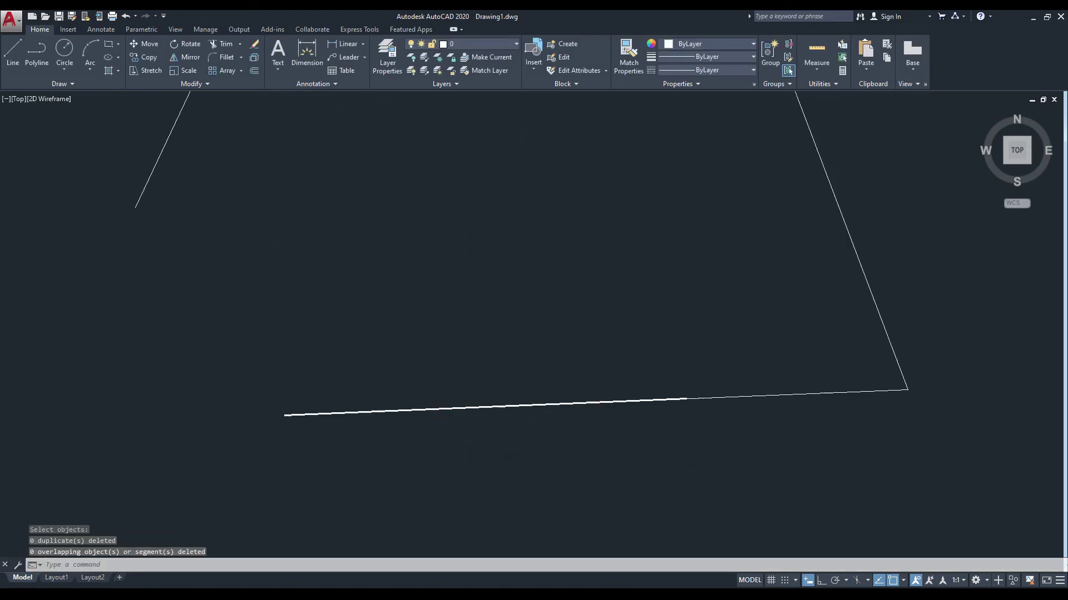
scroll(445, 423, "up", 3)
scroll(472, 423, "up", 2)
scroll(489, 422, "down", 1)
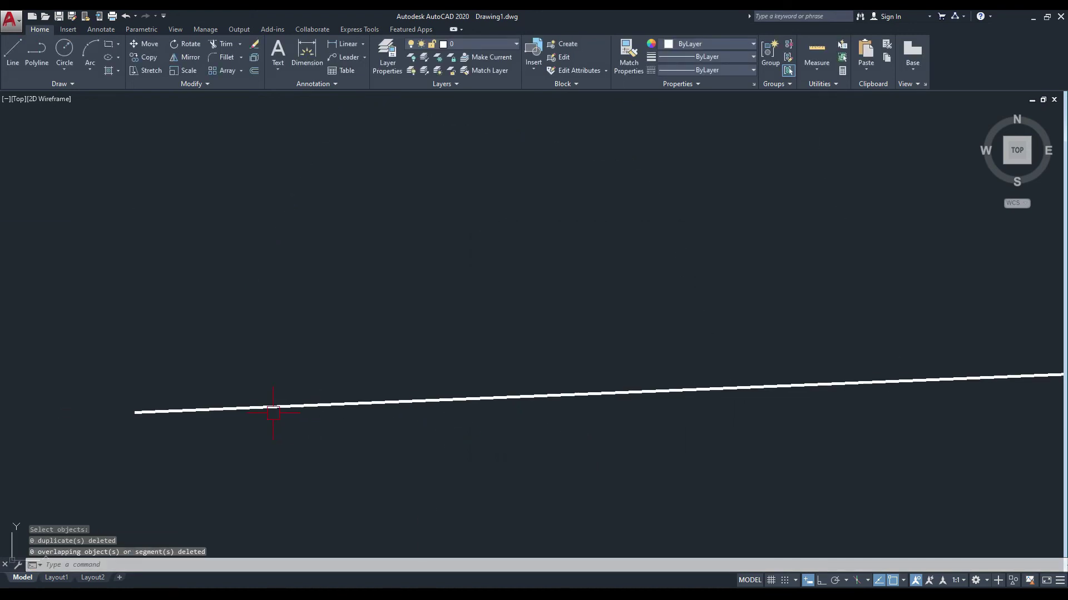
scroll(484, 418, "down", 2)
scroll(553, 417, "up", 1)
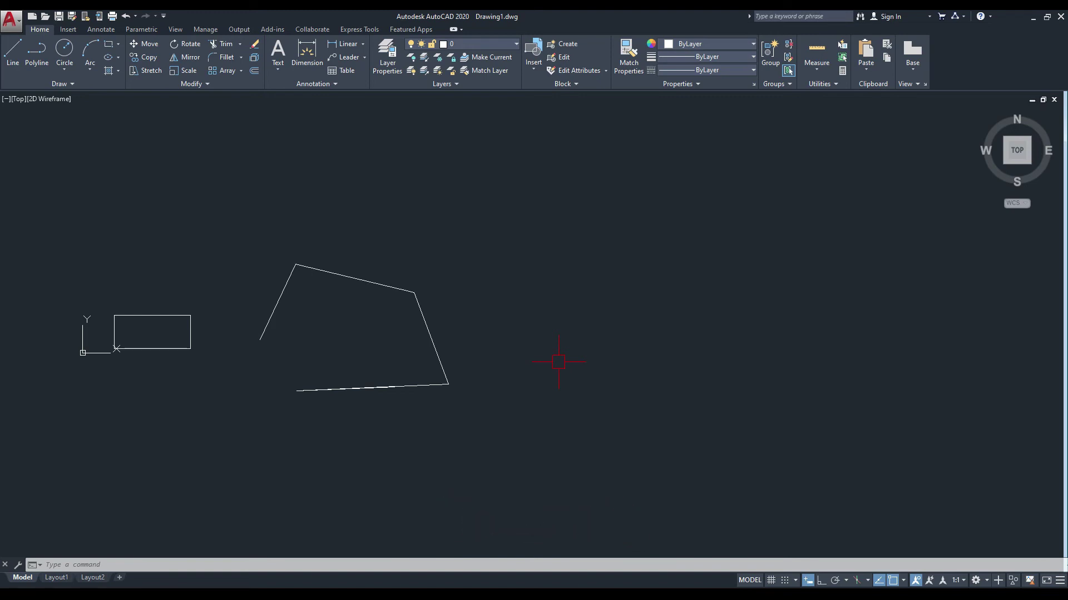
Step: Draw a horizontal line to the right of the quadrilateral
type("l")
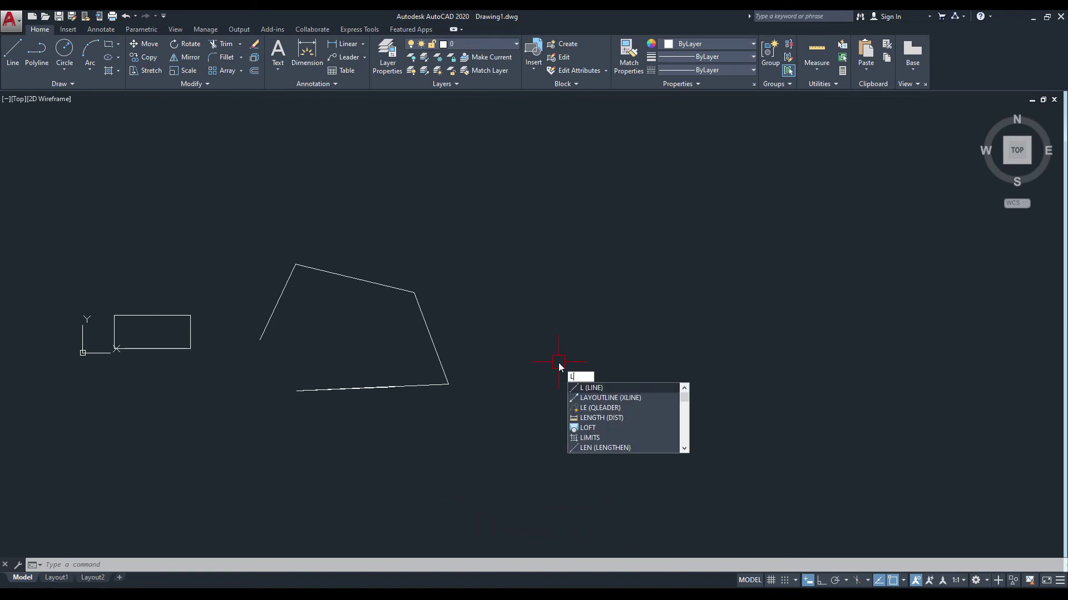
key("Return")
left_click(523, 331)
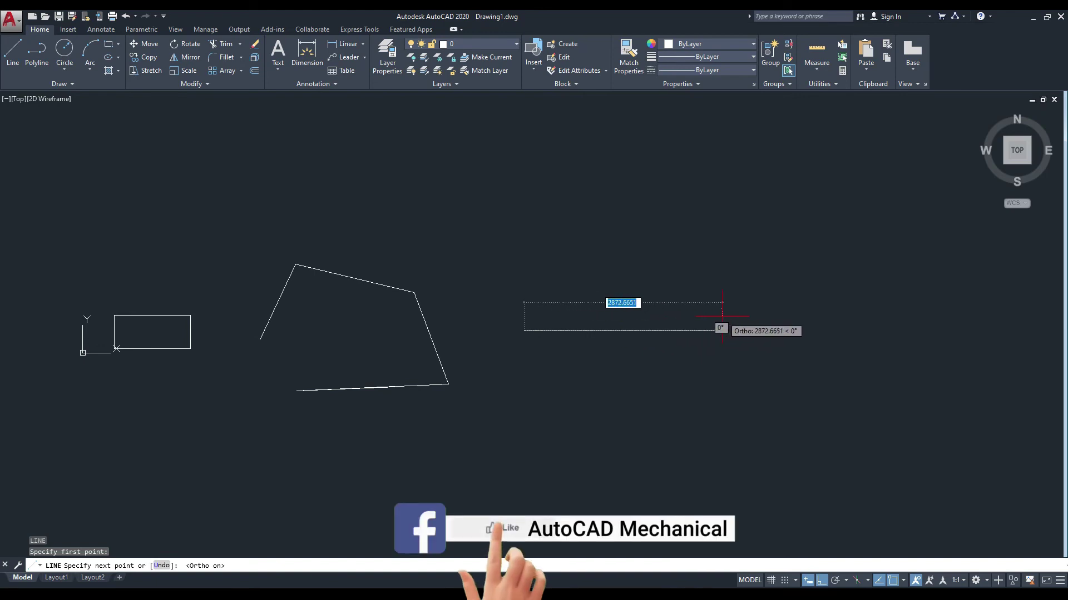
left_click(722, 316)
key("Escape")
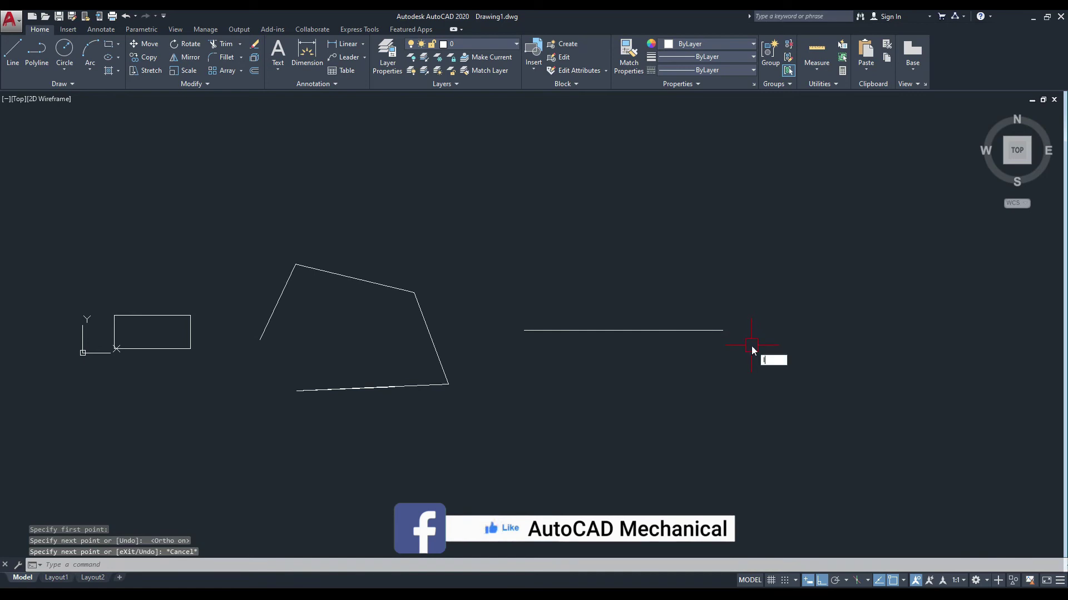
Step: Draw a second collinear line starting partway along the first and extending past it
key("Return")
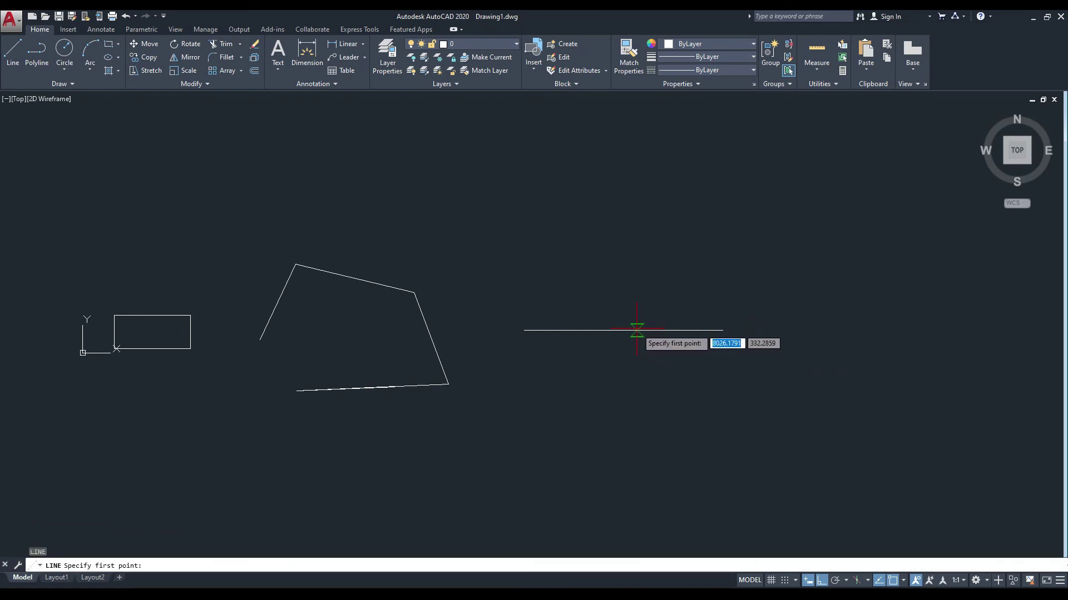
left_click(636, 330)
left_click(855, 327)
key("Escape")
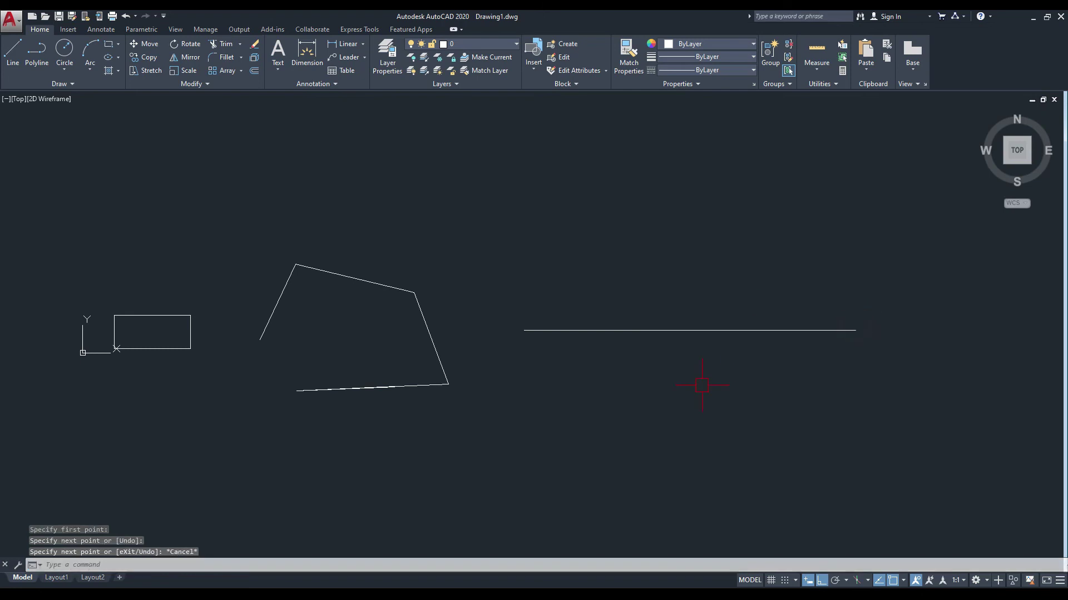
left_click(774, 332)
key("Escape")
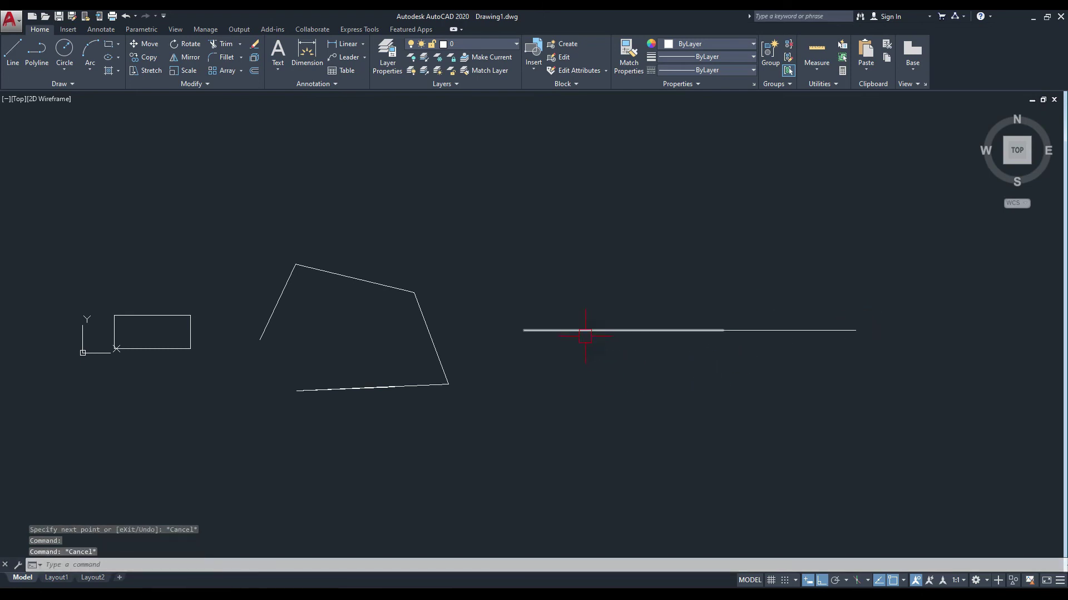
left_click(583, 332)
key("Escape")
middle_click_drag(672, 369, 651, 366)
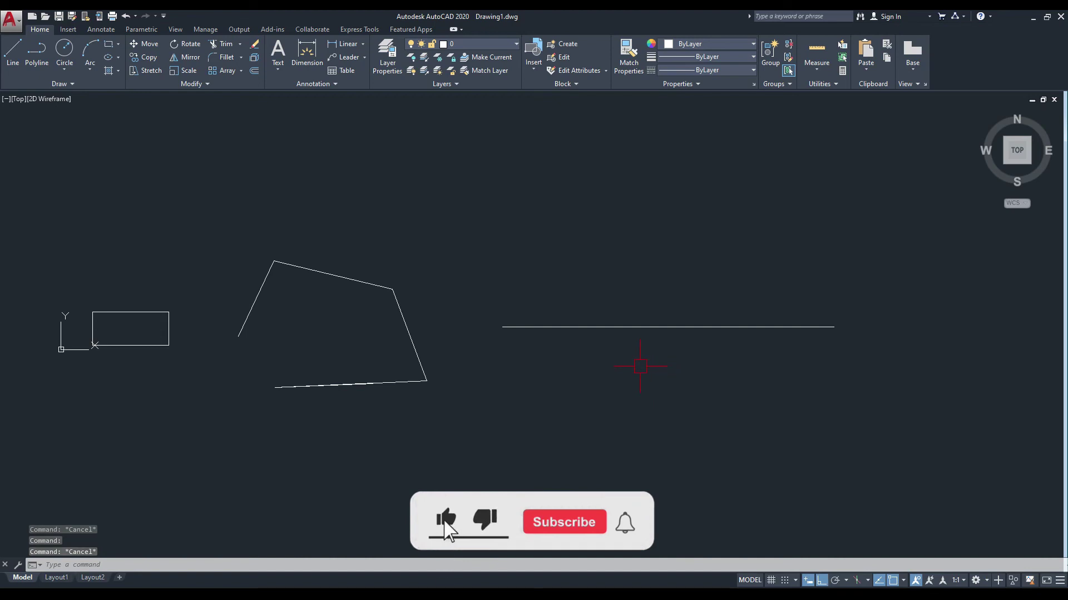
Step: Run OVERKILL on both lines with Optimize segments, Combine end to end and Maintain associative objects unchecked
type("overkill")
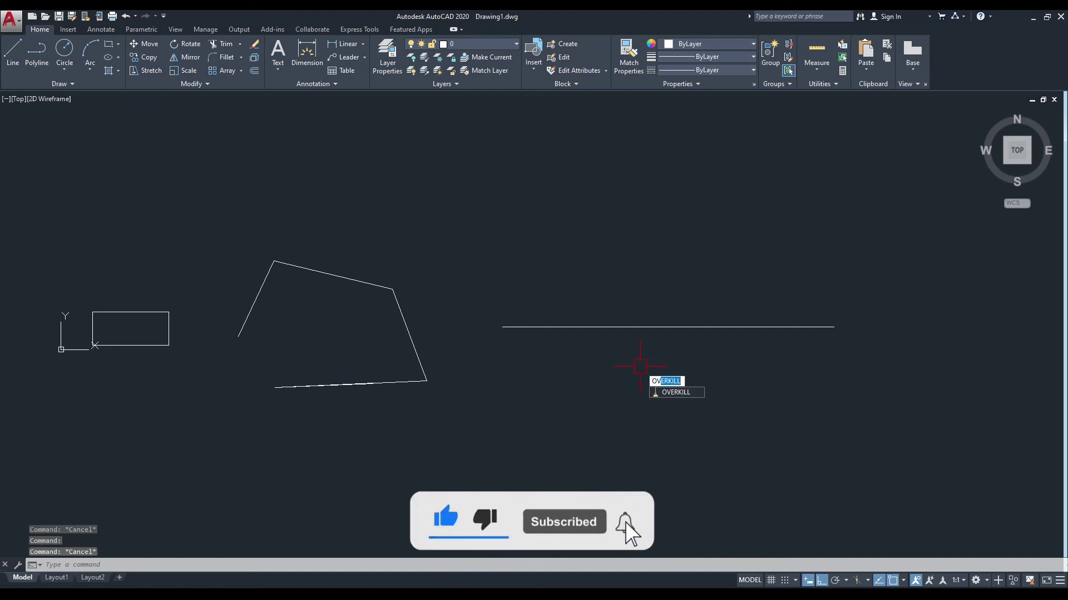
key("Return")
left_click(857, 282)
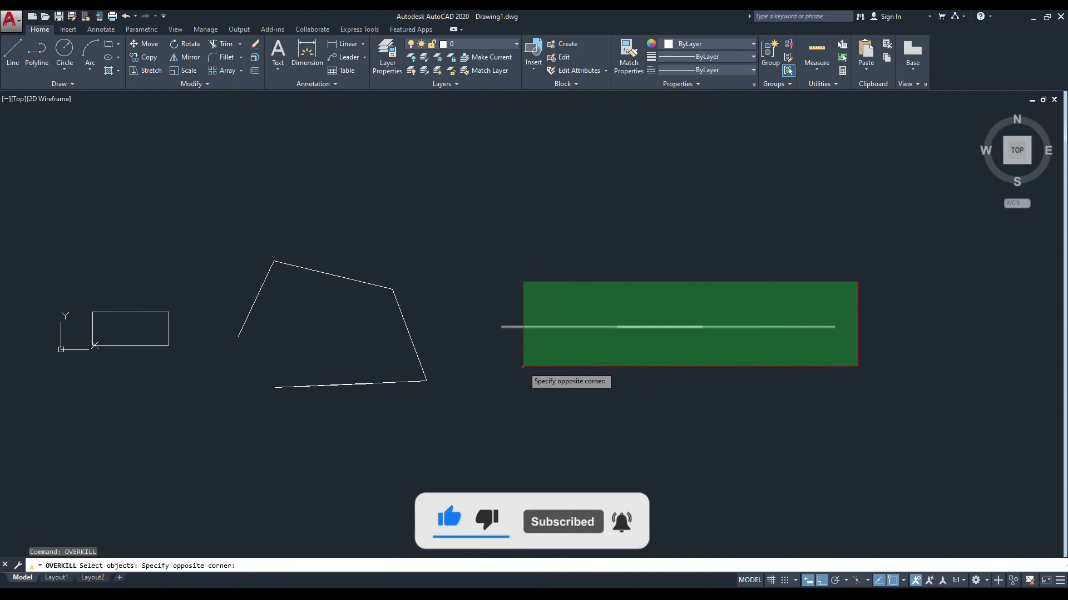
left_click(522, 369)
key("Return")
left_click(498, 369)
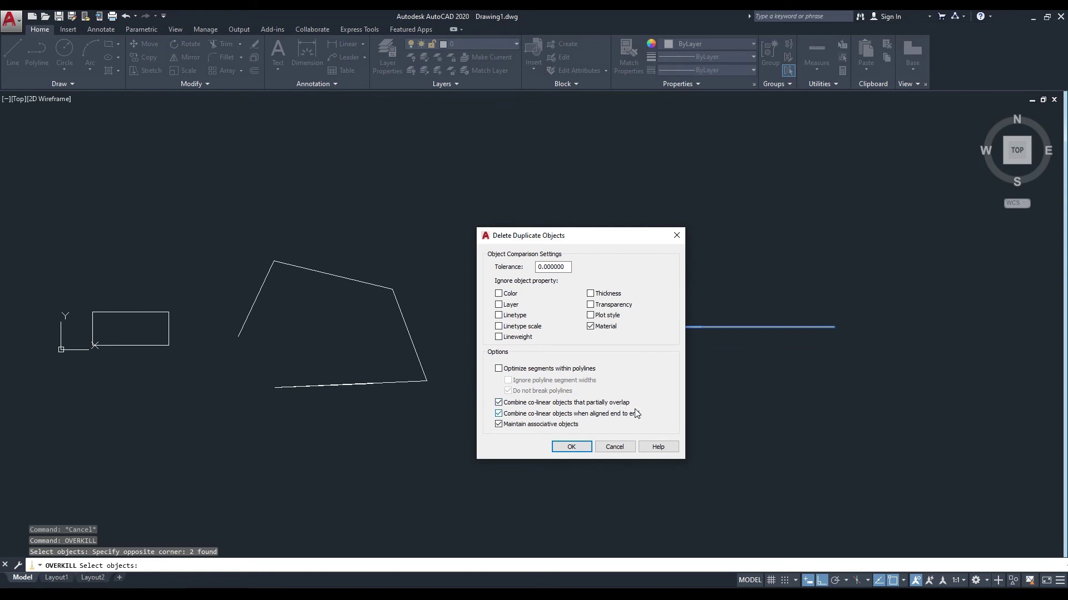
left_click(508, 426)
left_click(571, 447)
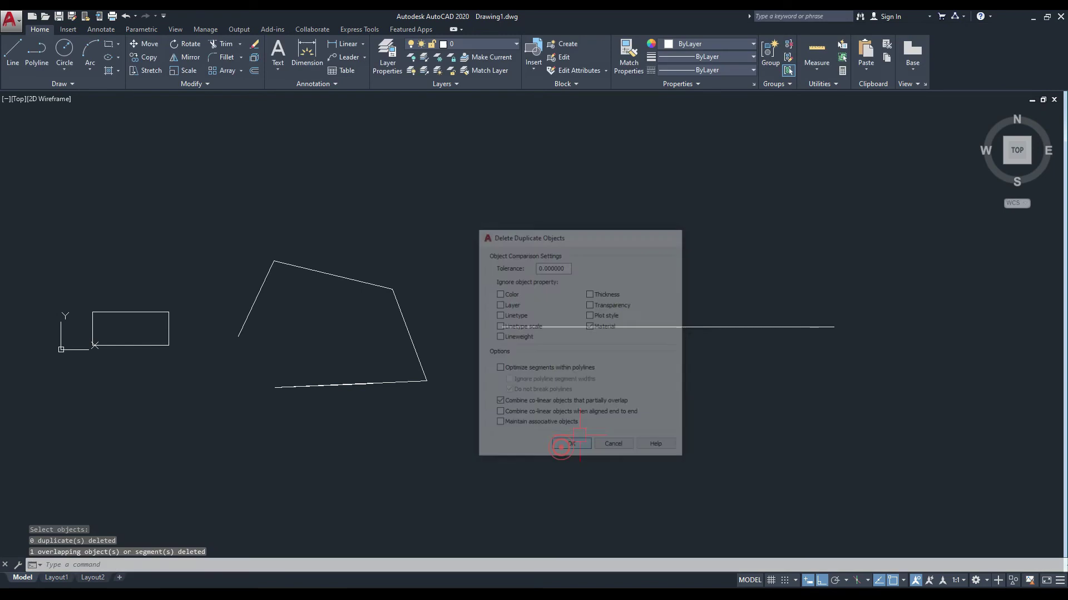
left_click(636, 334)
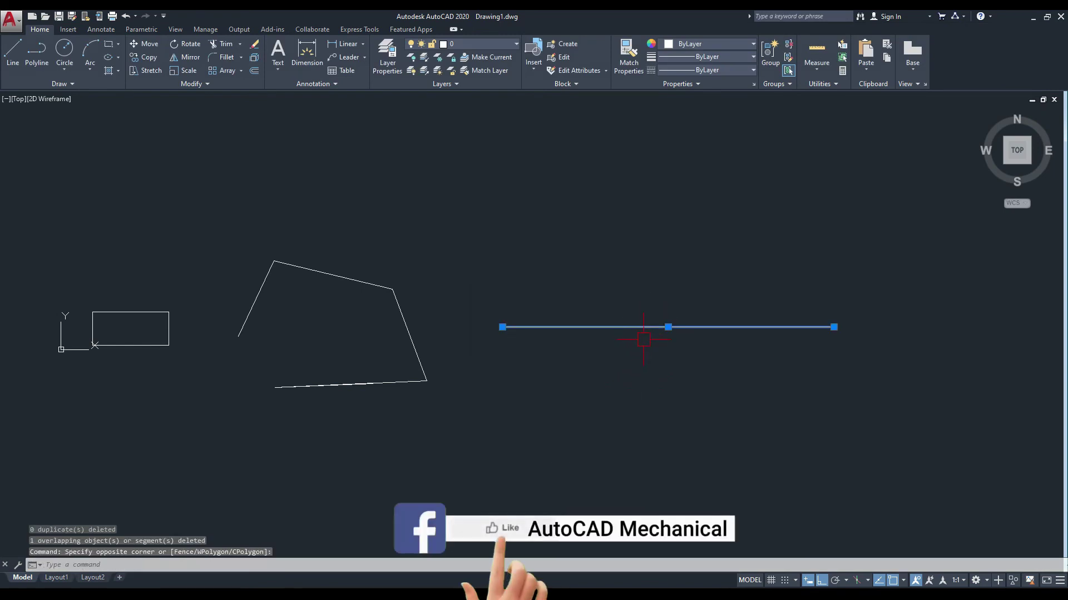
key("Escape")
middle_click_drag(648, 339, 556, 358)
scroll(556, 355, "up", 3)
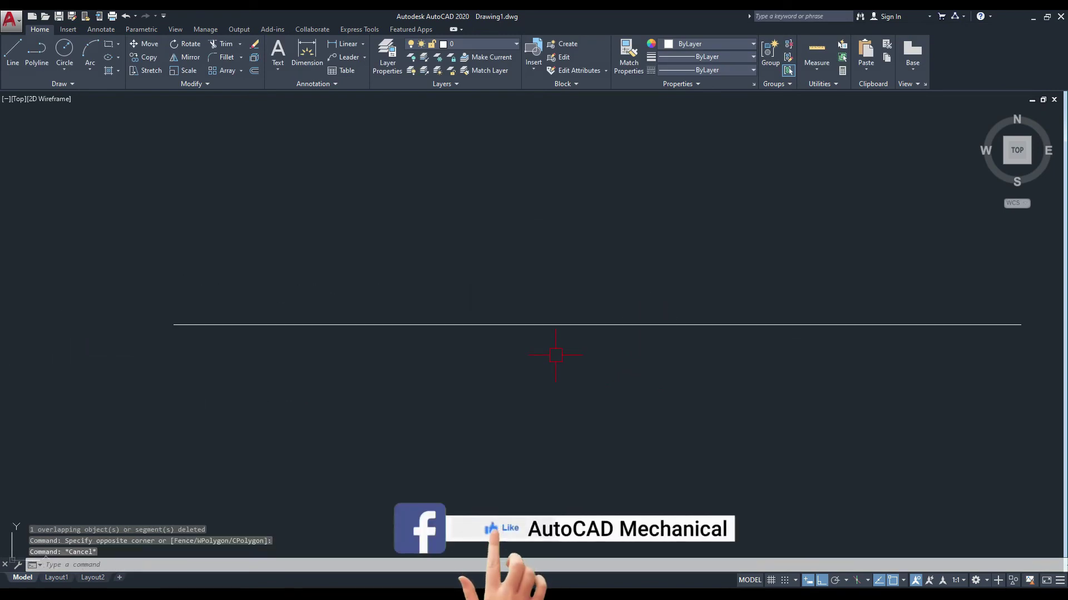
Step: Draw a horizontal line below the first merged line
scroll(463, 368, "down", 4)
middle_click_drag(564, 400, 553, 390)
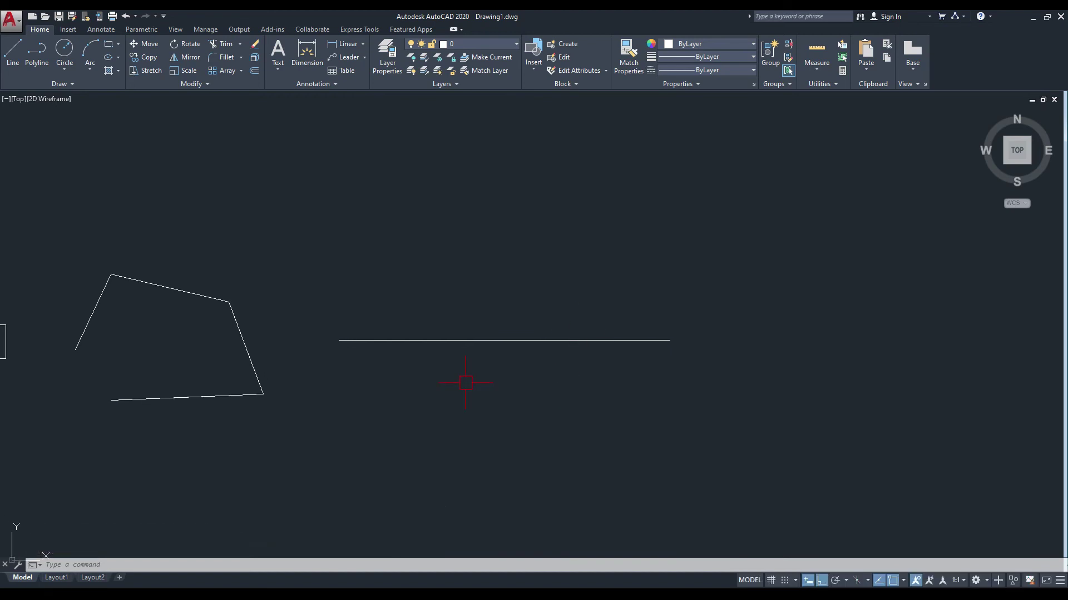
middle_click_drag(465, 383, 464, 381)
key("Escape")
key("Escape")
type("l")
key("Return")
left_click(373, 412)
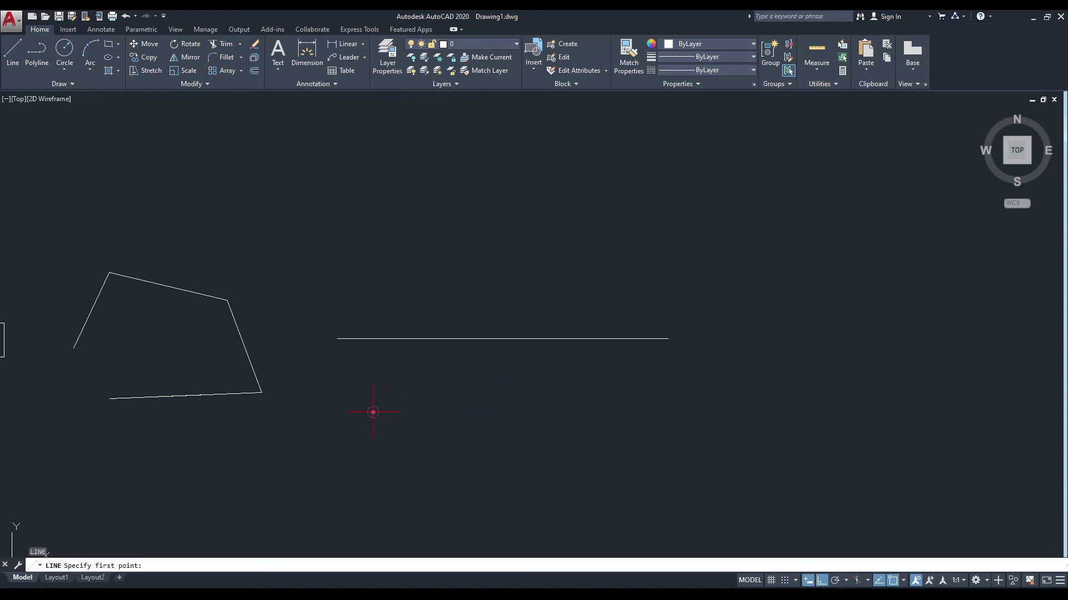
left_click(648, 412)
key("Escape")
Step: Draw another horizontal line continuing from the lower line's right endpoint further right
middle_click_drag(710, 398, 684, 390)
key("Escape")
right_click(685, 390)
left_click(703, 410)
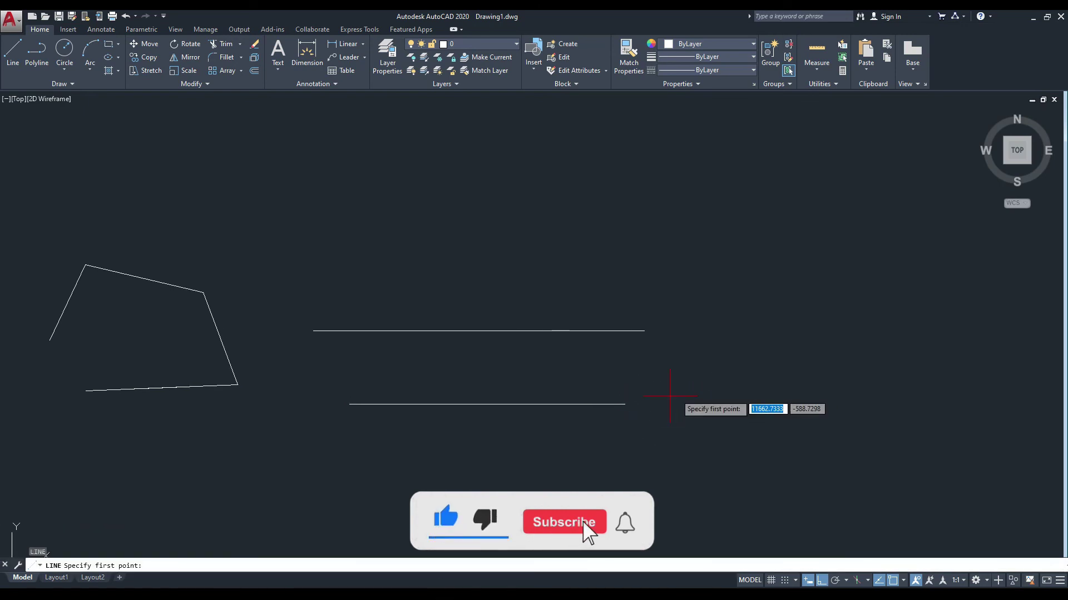
left_click(624, 404)
left_click(922, 406)
key("Escape")
left_click(736, 404)
key("Escape")
left_click(496, 404)
key("Escape")
middle_click_drag(656, 470, 646, 462)
Step: Run OVERKILL on both lower lines with Combine co-linear objects aligned end to end checked
type("OVERKILL")
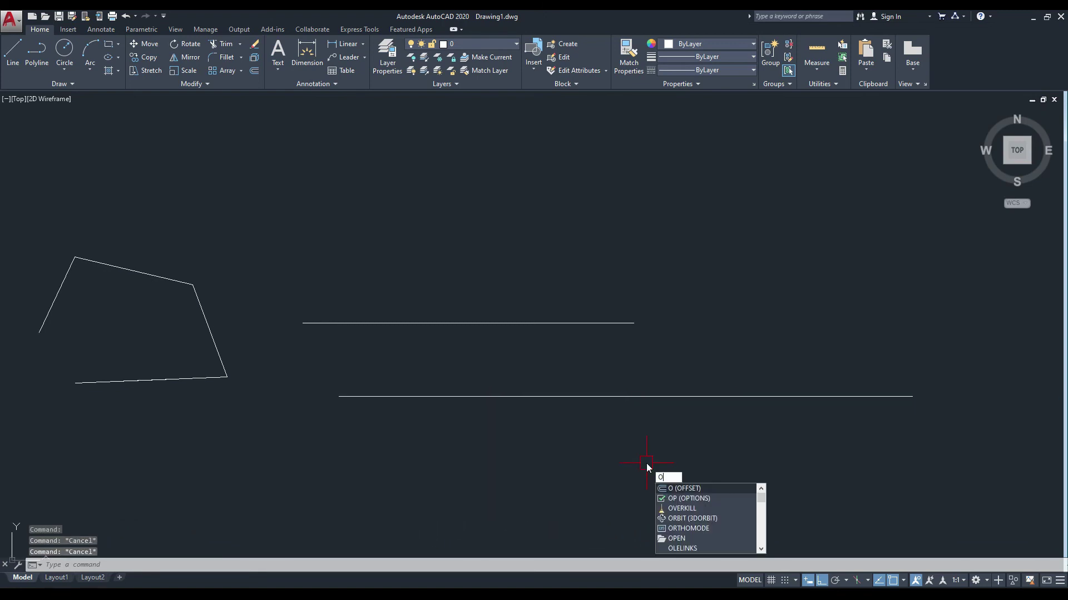
key("Return")
left_click(782, 356)
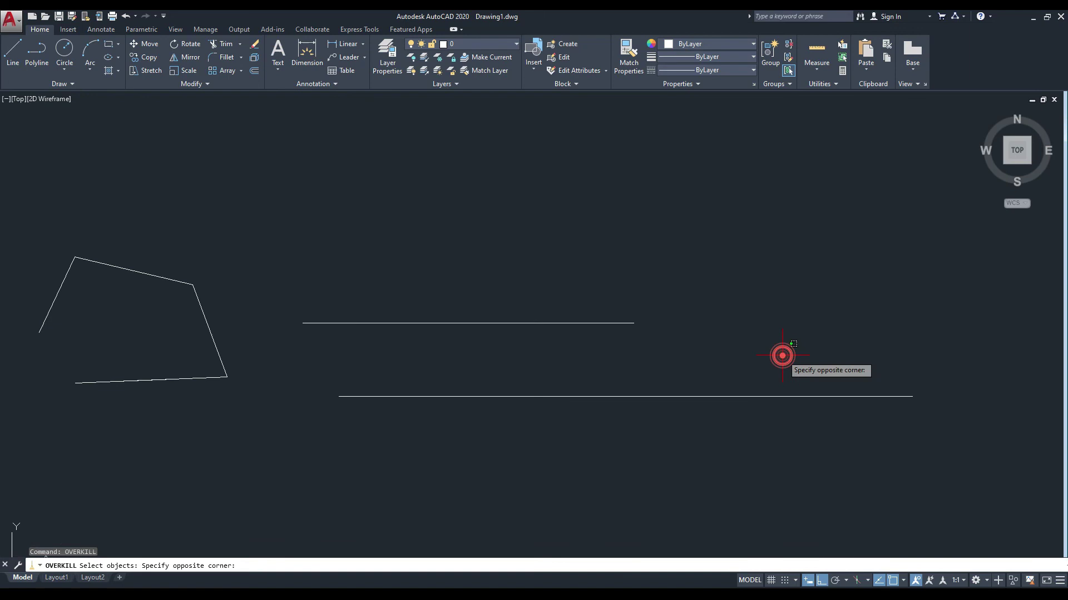
left_click(453, 455)
key("Return")
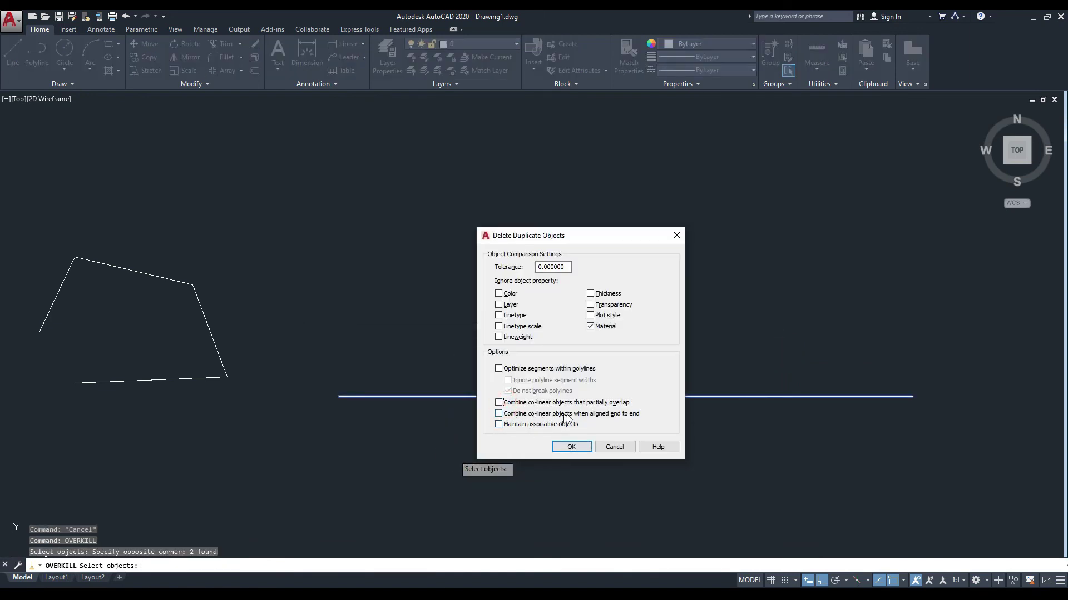
left_click(500, 415)
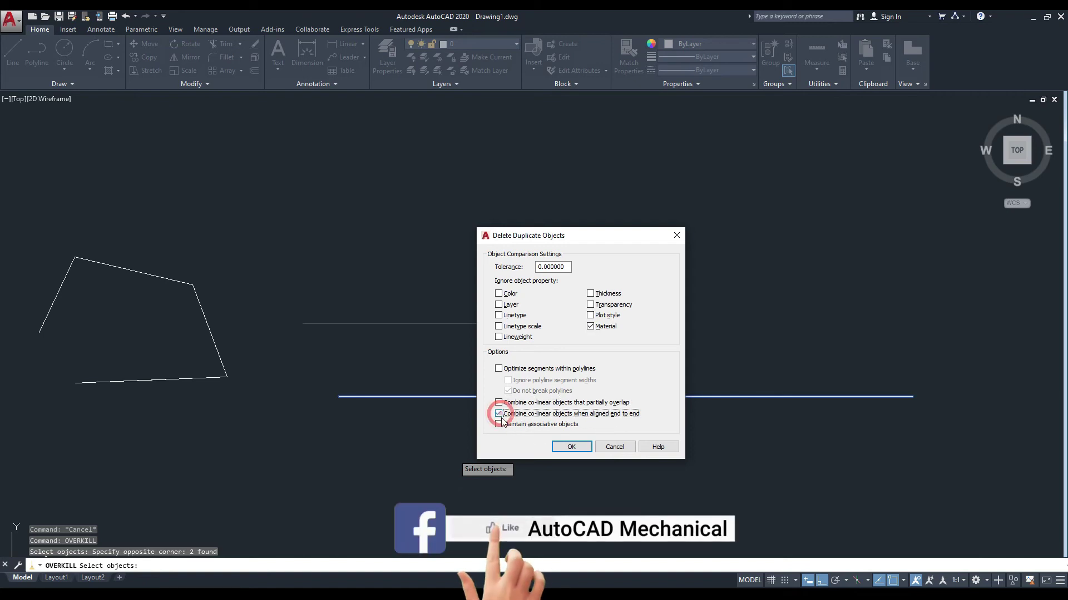
left_click(568, 445)
left_click(643, 396)
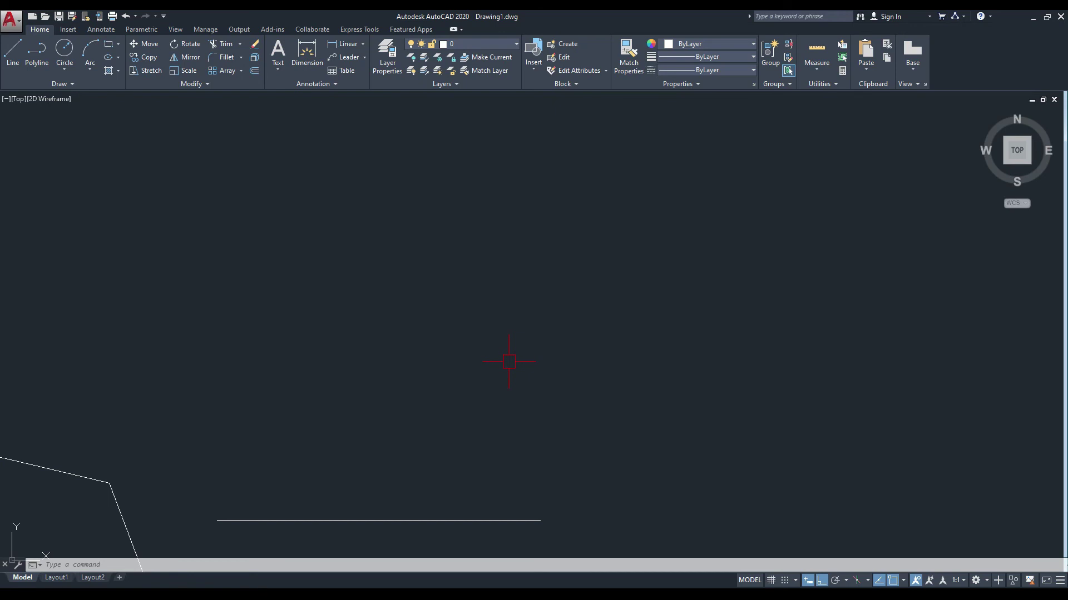
Step: Start and cancel a couple of LINE attempts near the horizontal line
type("line")
key("Return")
left_click(250, 343)
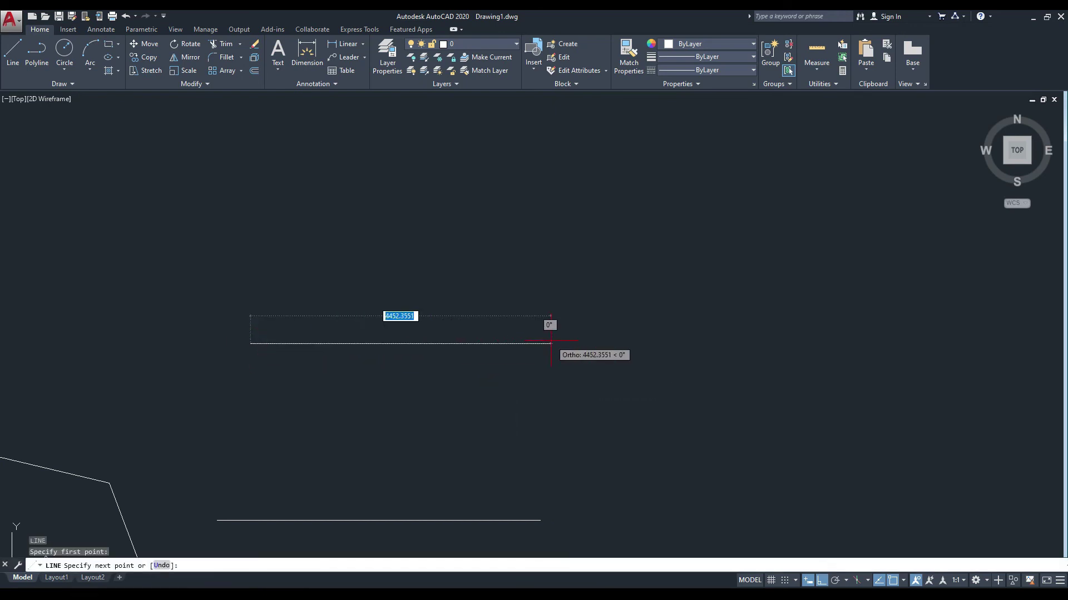
type("10")
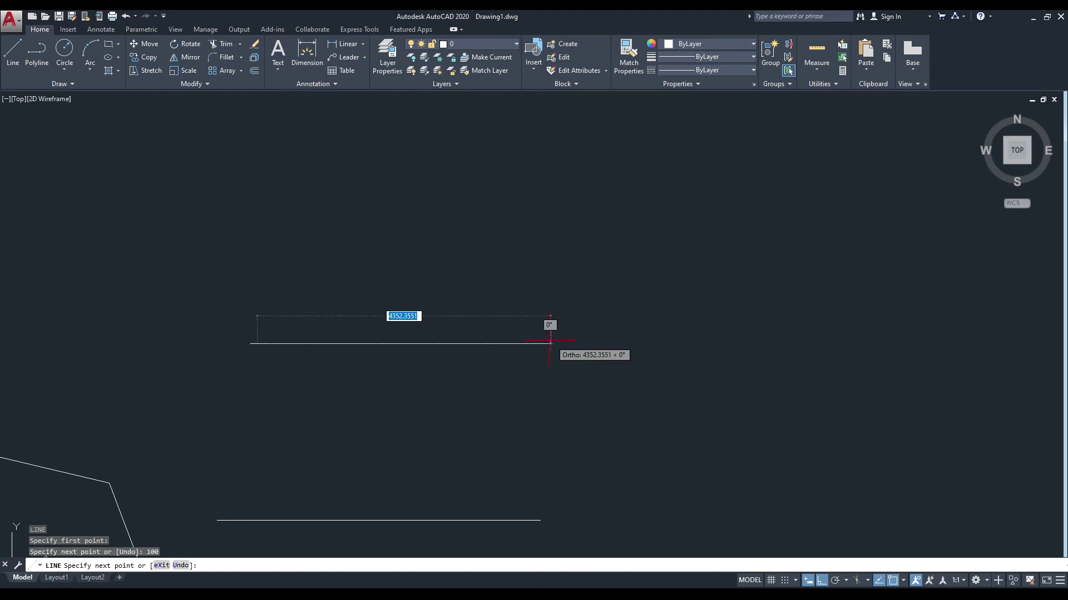
key("Escape")
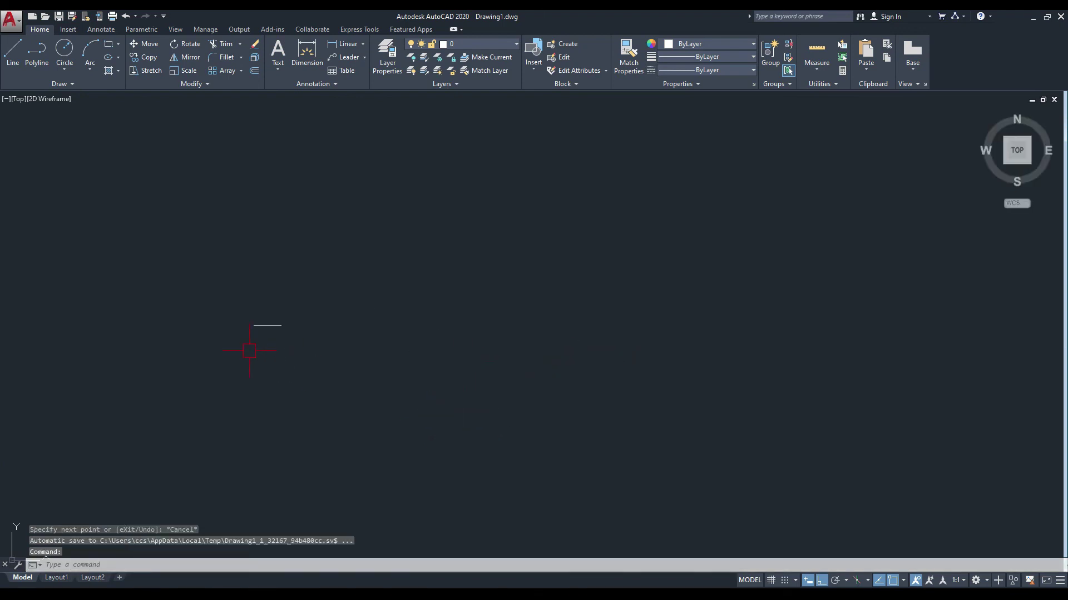
middle_click_drag(274, 350, 410, 436)
scroll(436, 428, "up", 5)
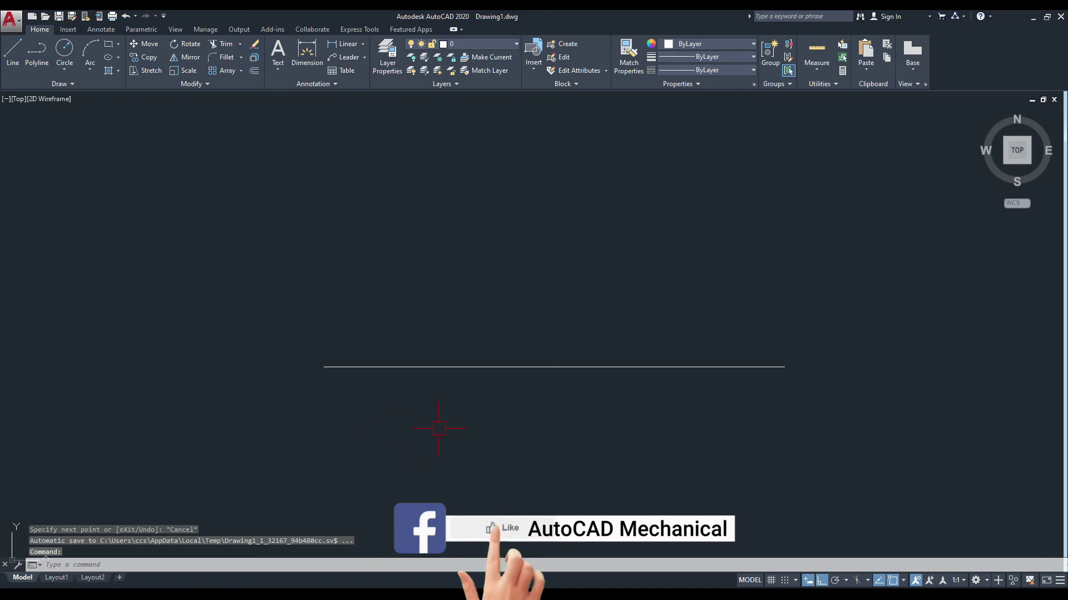
key("Return")
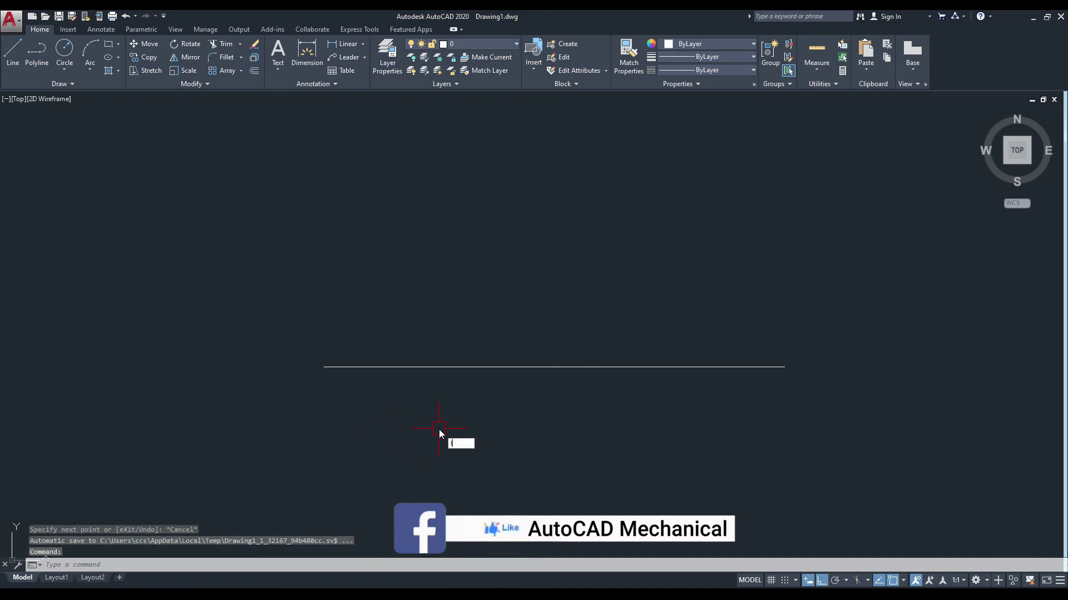
left_click(393, 367)
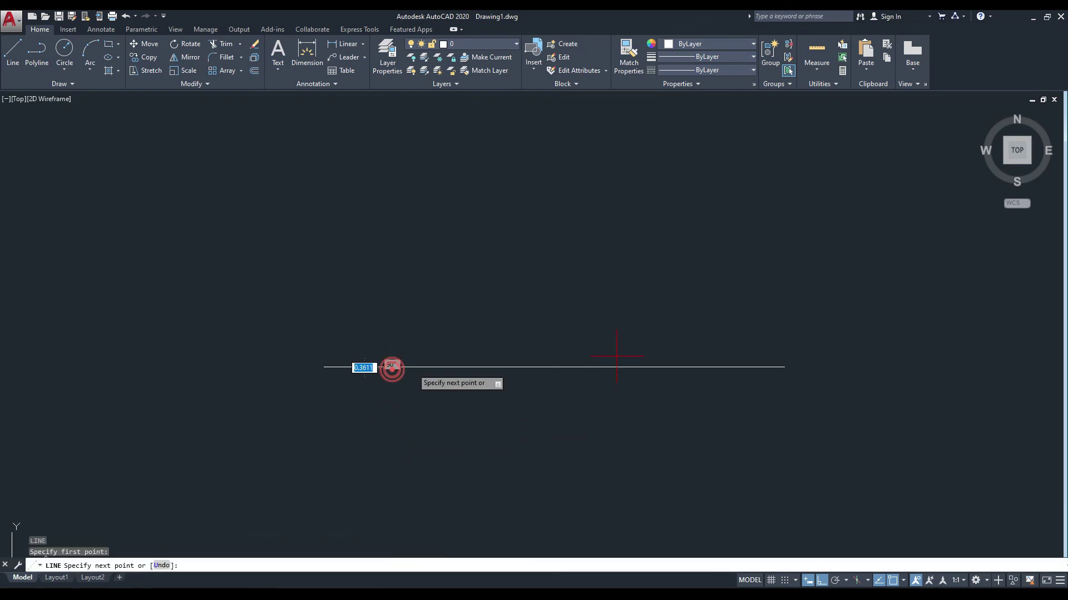
left_click(730, 344)
key("Escape")
key("Escape")
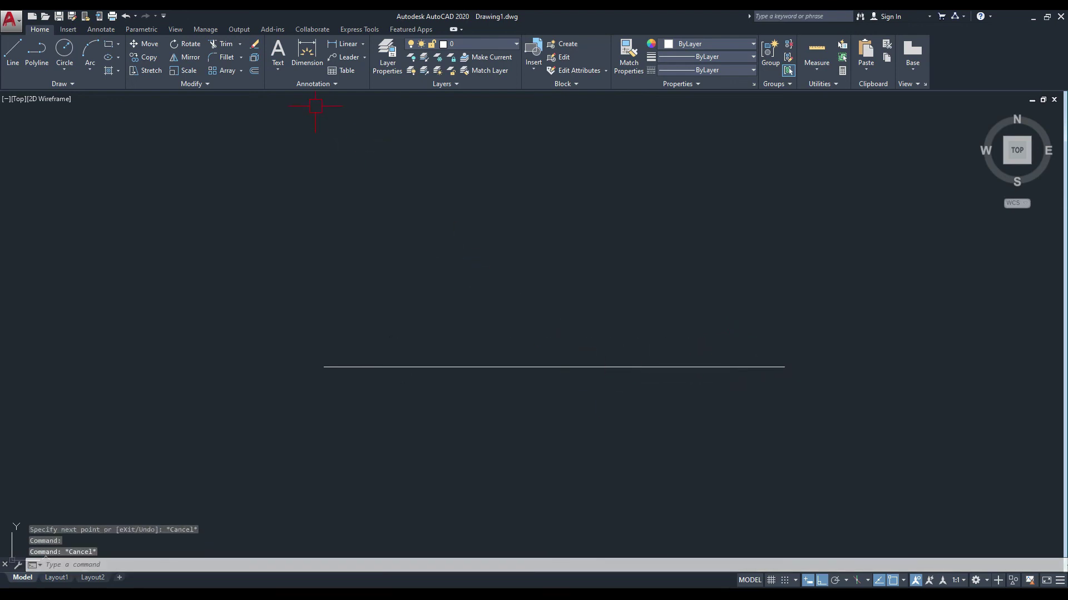
Step: Add a 72.9 linear dimension above the horizontal line between two of its points
left_click(343, 43)
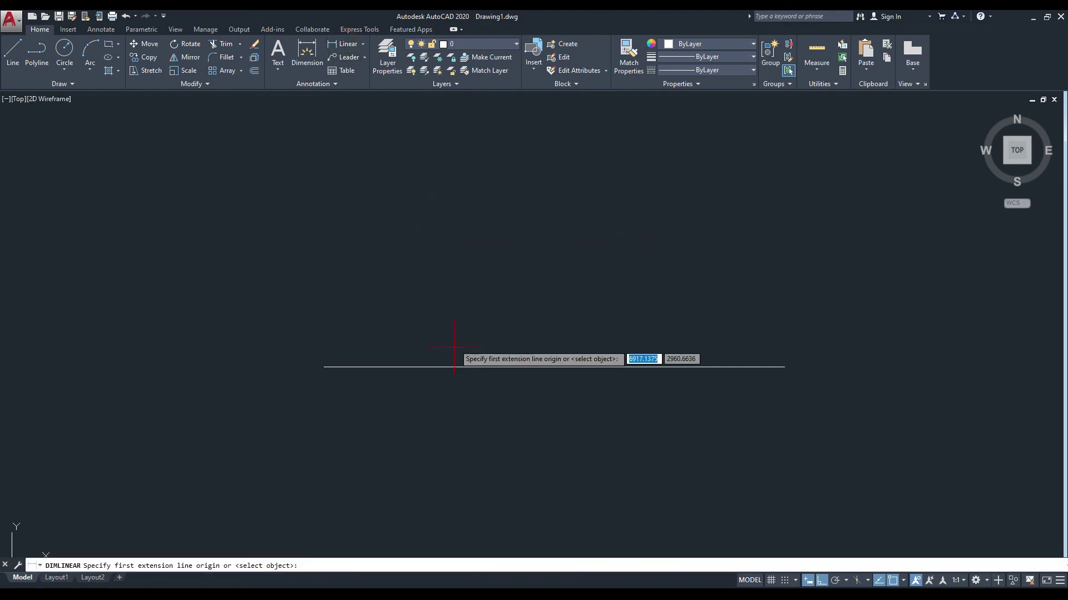
left_click(394, 367)
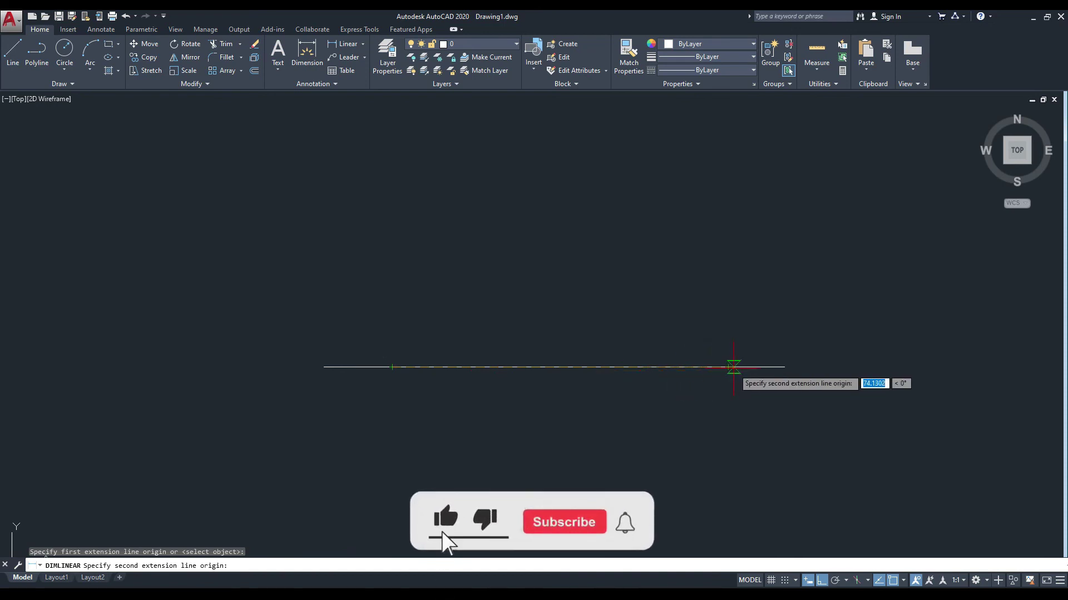
left_click(728, 367)
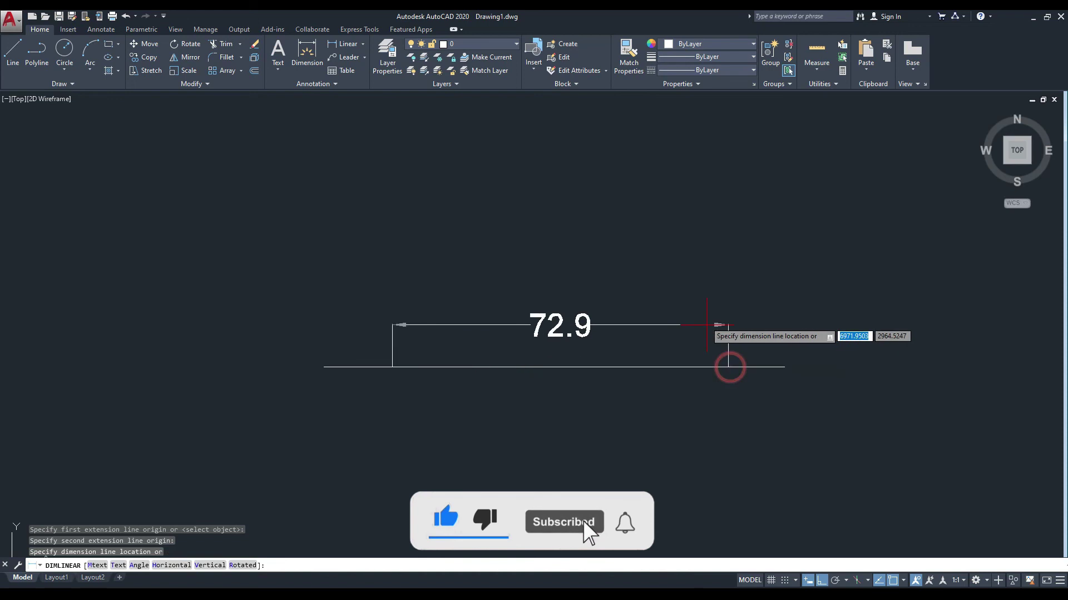
left_click(679, 261)
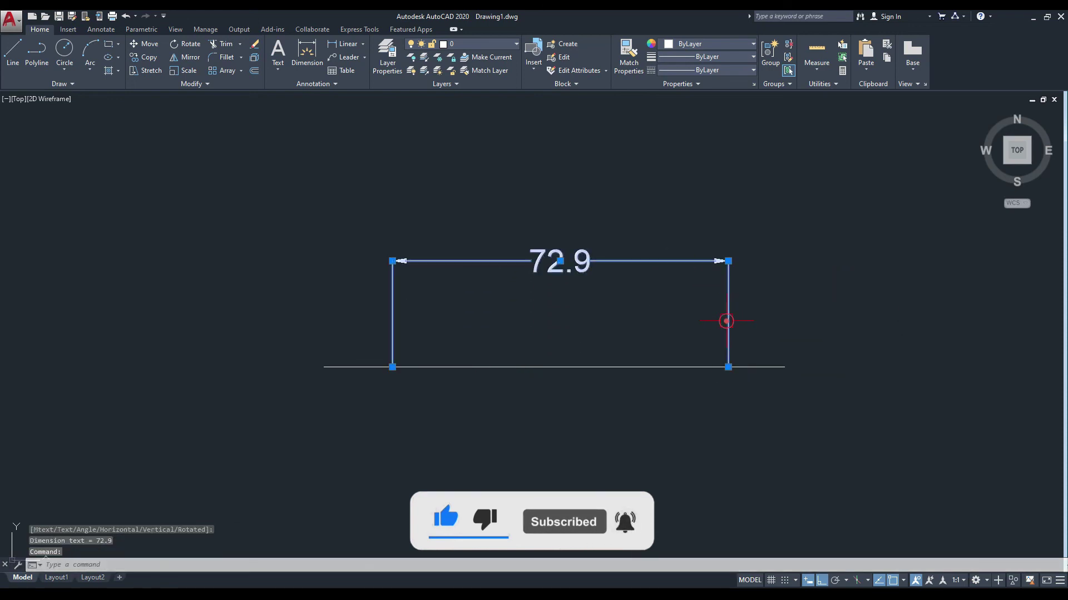
left_click(679, 357)
key("Escape")
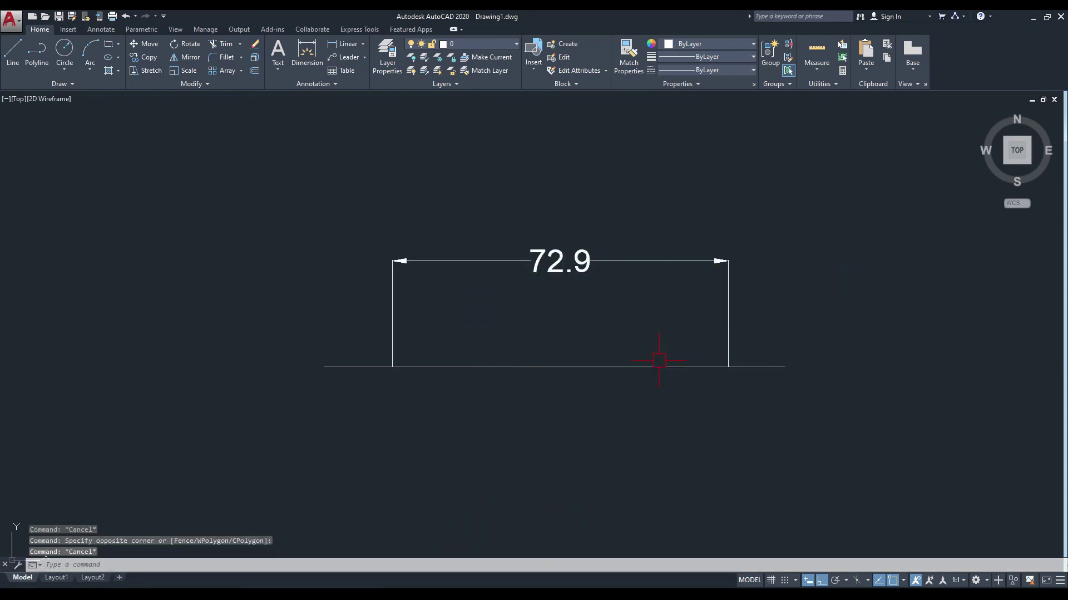
left_click(657, 365)
key("Escape")
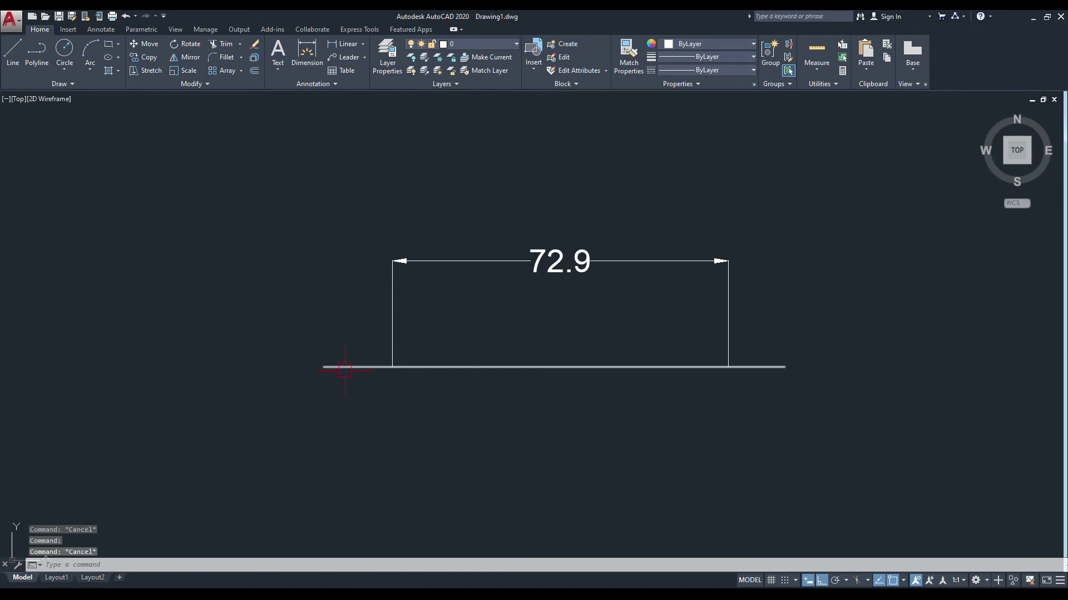
Step: Select the 72.9 dimension and the short bottom line to inspect them
left_click(527, 361)
key("Escape")
middle_click_drag(505, 341, 392, 356)
scroll(443, 285, "up", 4)
scroll(443, 284, "down", 4)
middle_click_drag(441, 306, 448, 317)
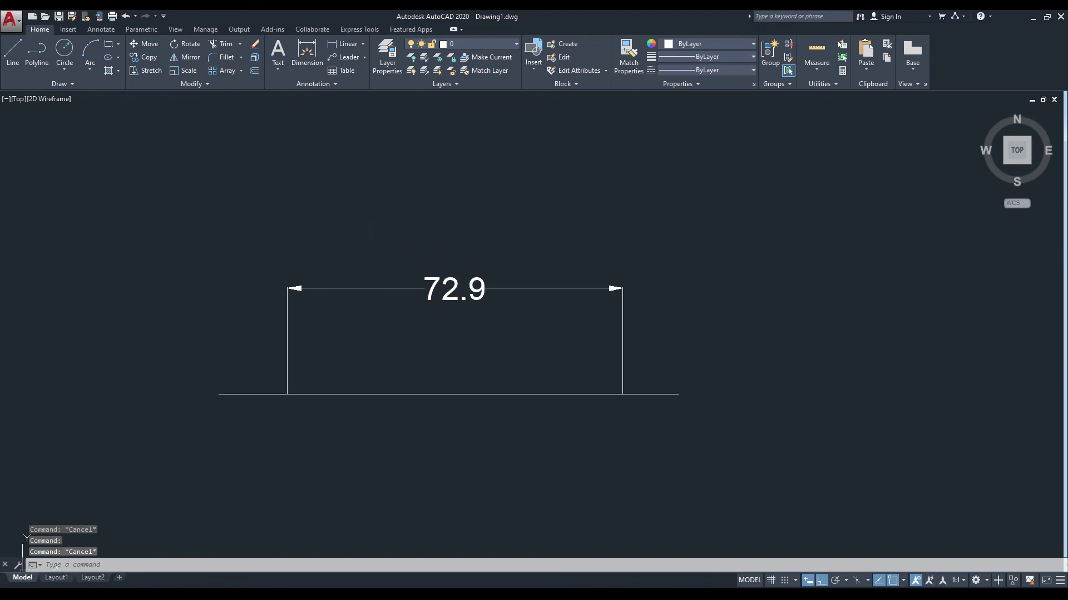
left_click(482, 290)
key("Escape")
left_click(512, 394)
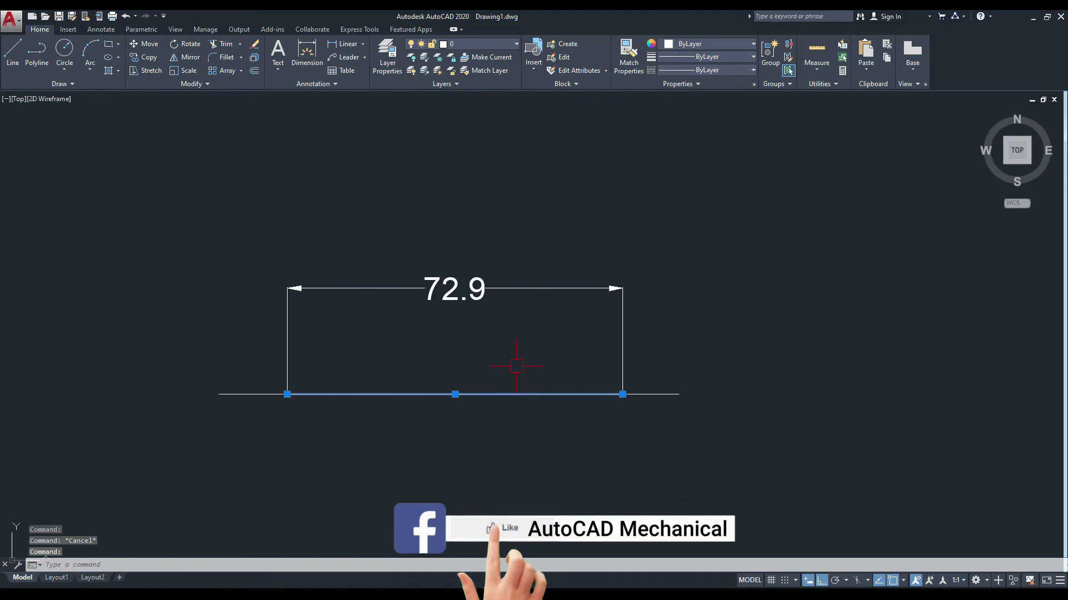
key("Escape")
Step: Stretch the short line's right grip so the dimension reads 77.1
left_click(508, 393)
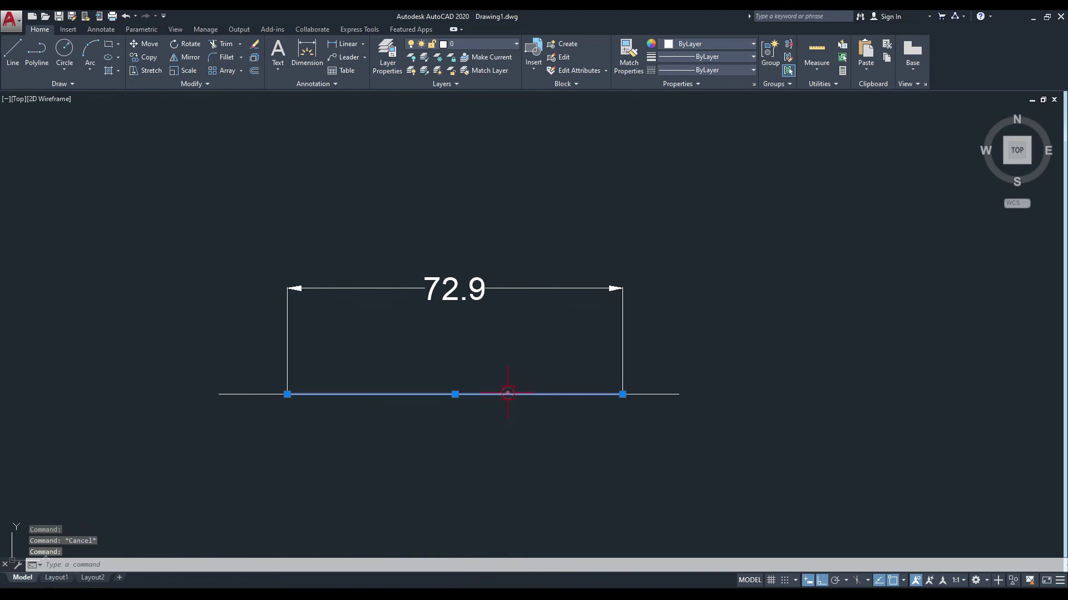
left_click(623, 395)
left_click(641, 395)
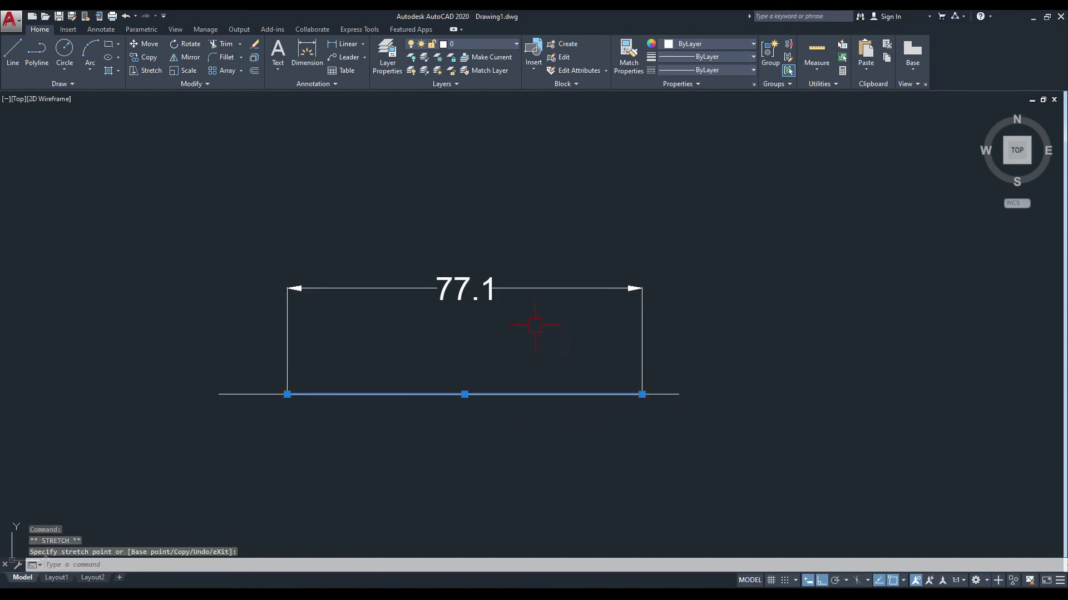
middle_click_drag(545, 328, 570, 346)
key("Escape")
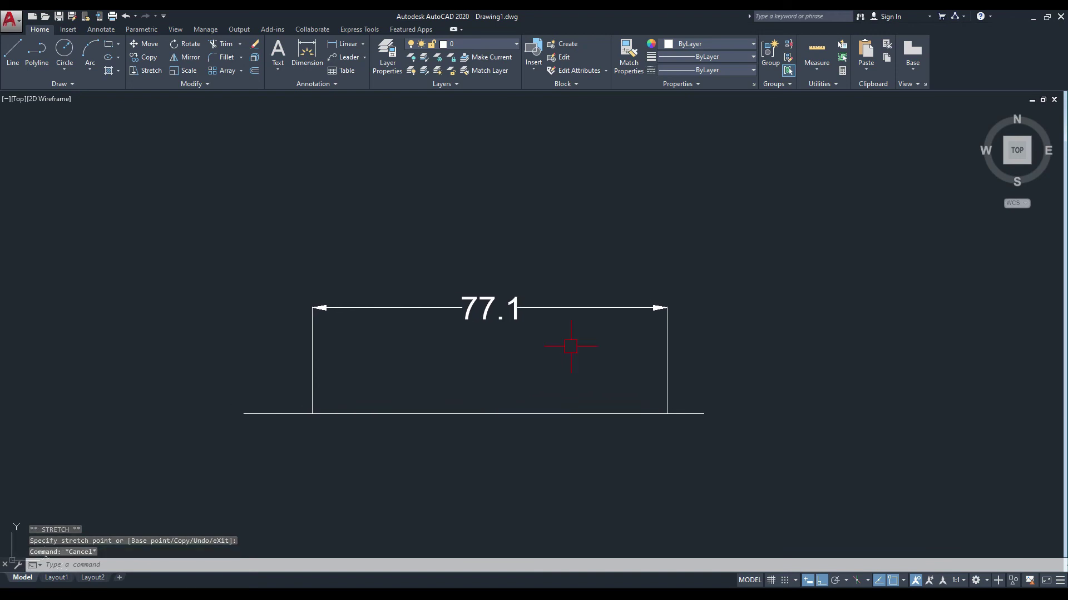
Step: Run OVERKILL on the line and 77.1 dimension with Maintain associative objects checked
type("Over")
key("Return")
left_click(799, 256)
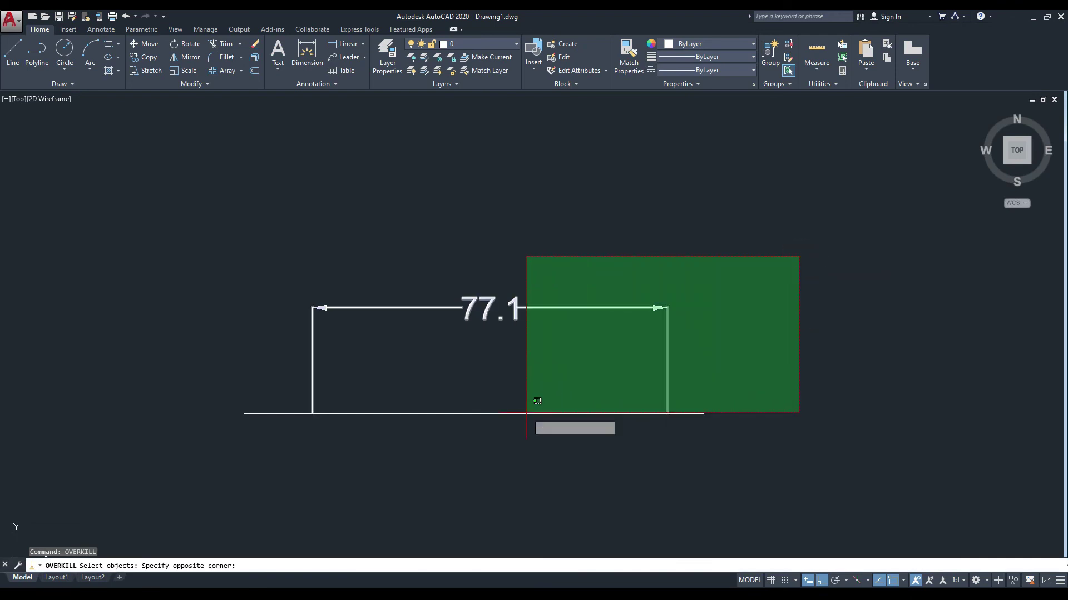
left_click(219, 455)
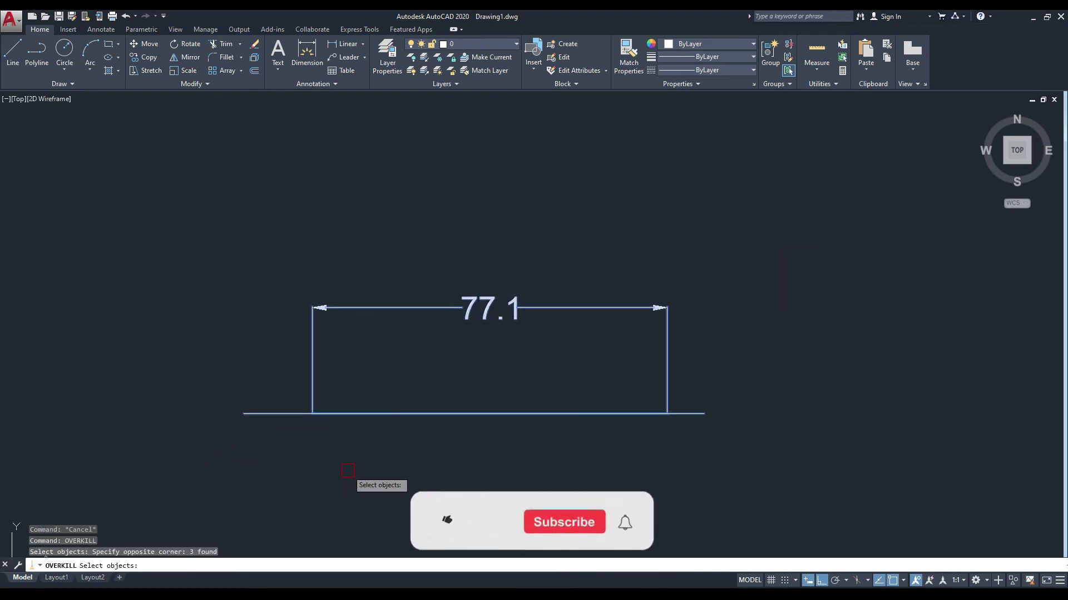
key("Return")
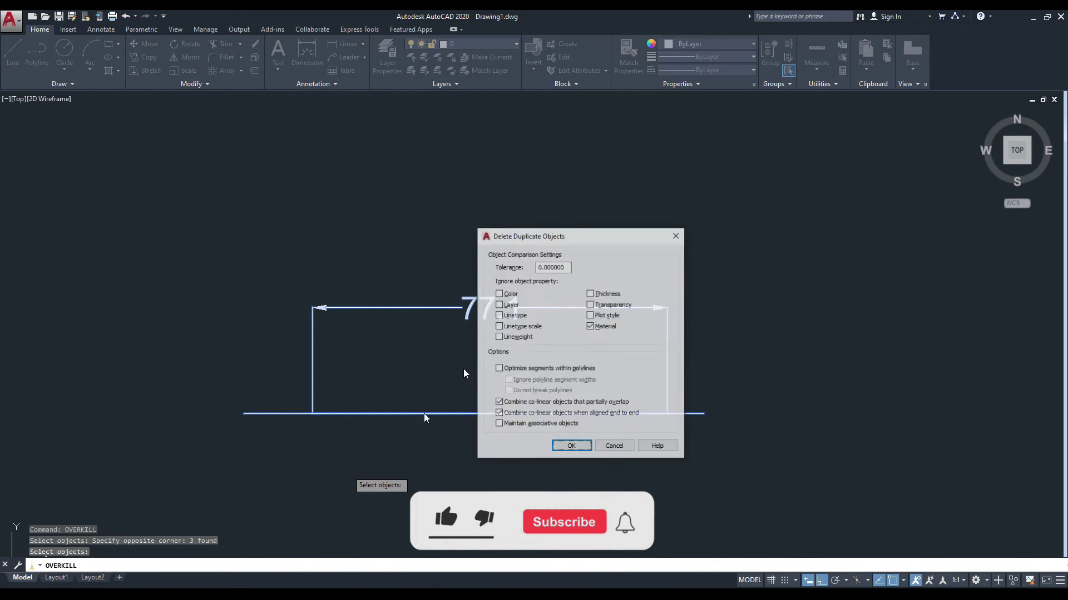
left_click_drag(559, 236, 578, 233)
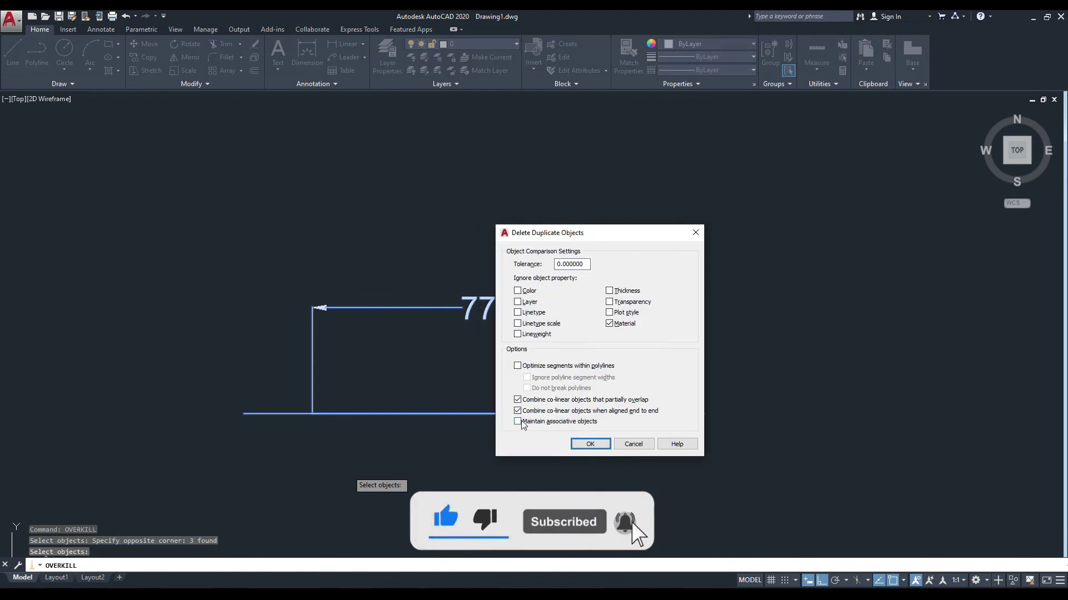
left_click(517, 421)
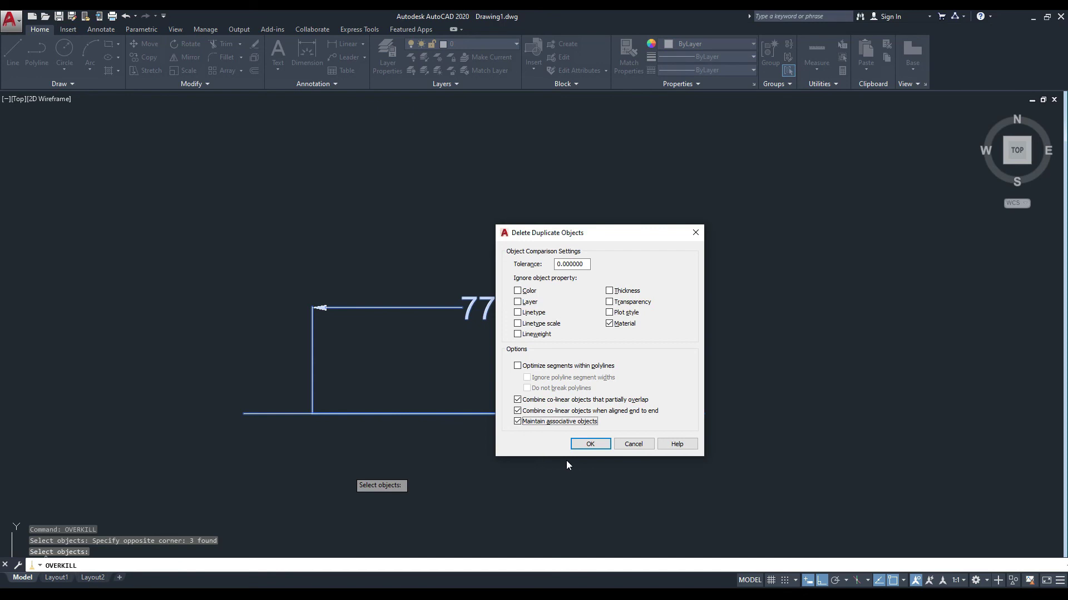
left_click(588, 449)
left_click(488, 413)
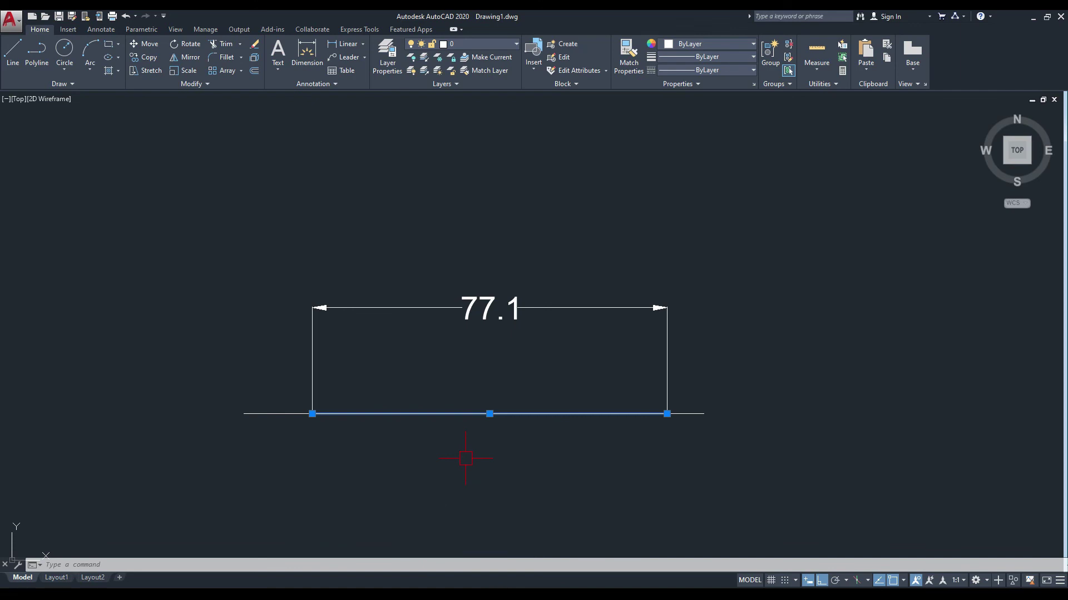
key("Escape")
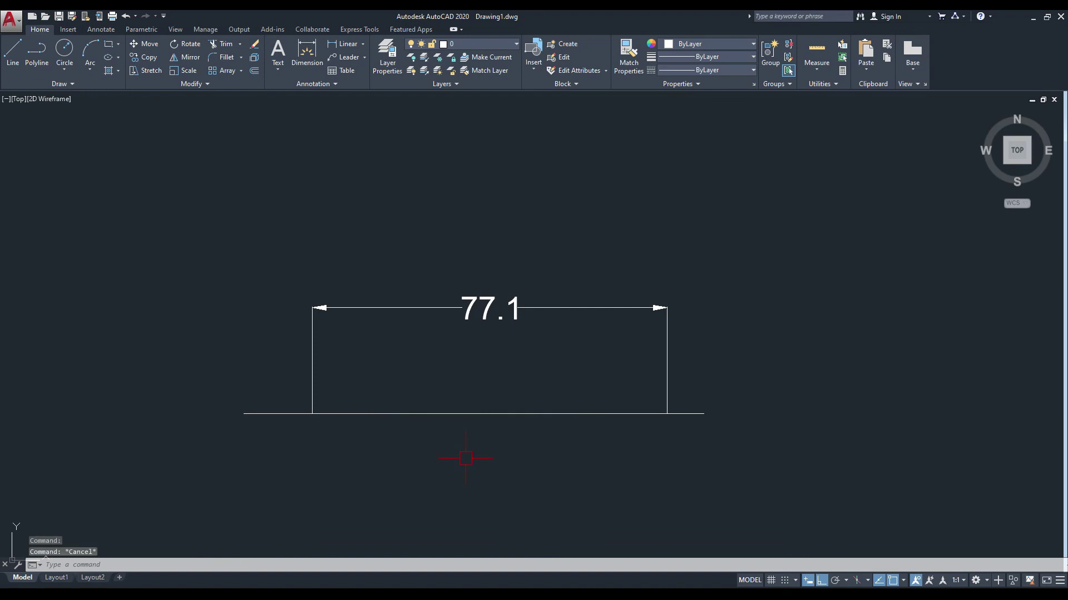
Step: Rerun OVERKILL on the line and dimension with Maintain associative objects unchecked
type("Overkill")
key("Return")
left_click(761, 233)
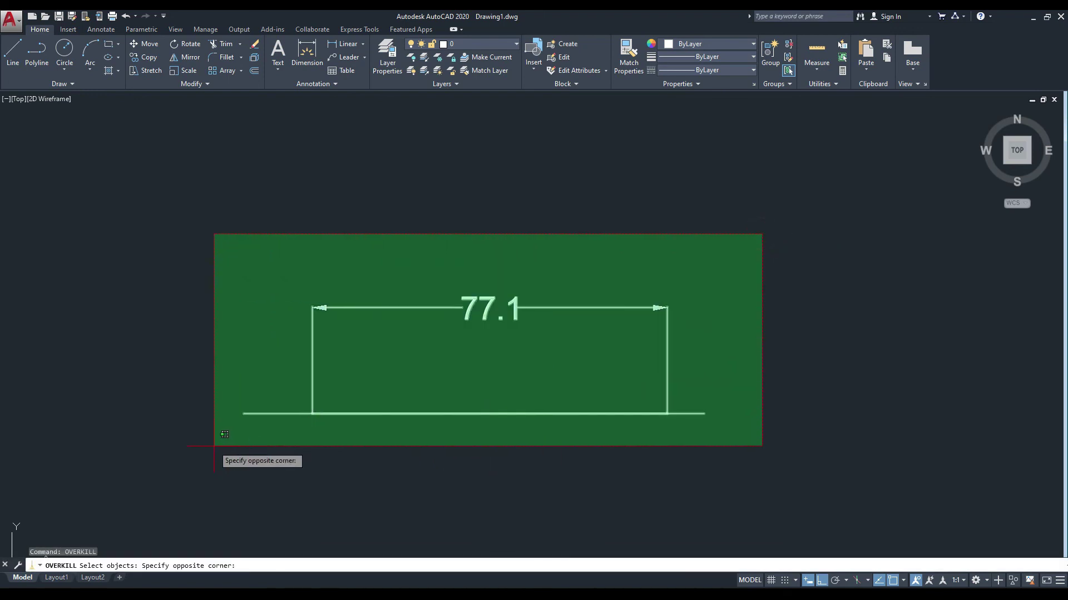
left_click(214, 445)
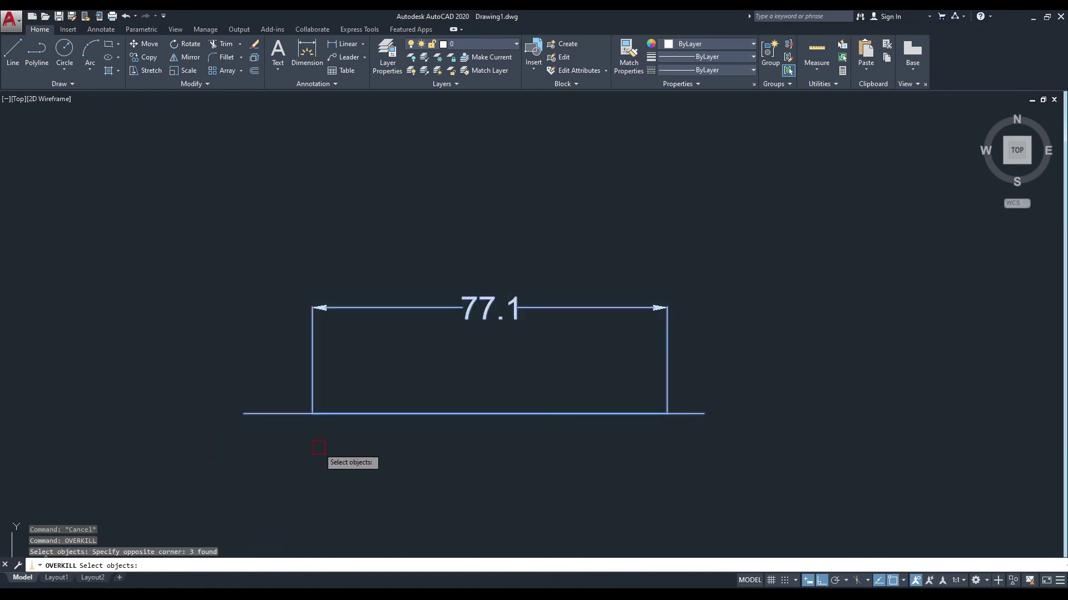
key("Return")
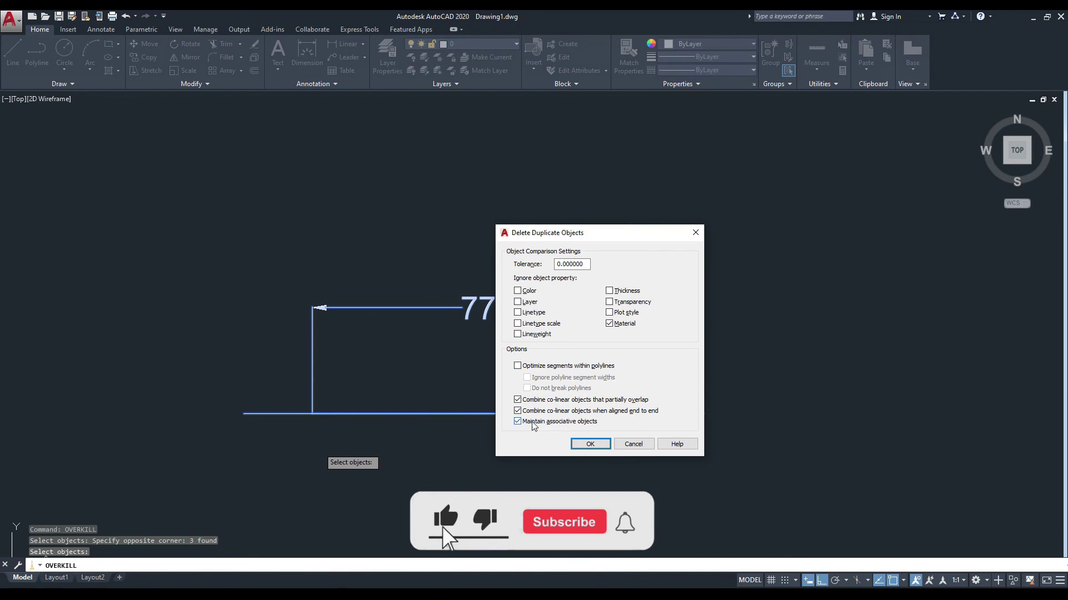
left_click(518, 422)
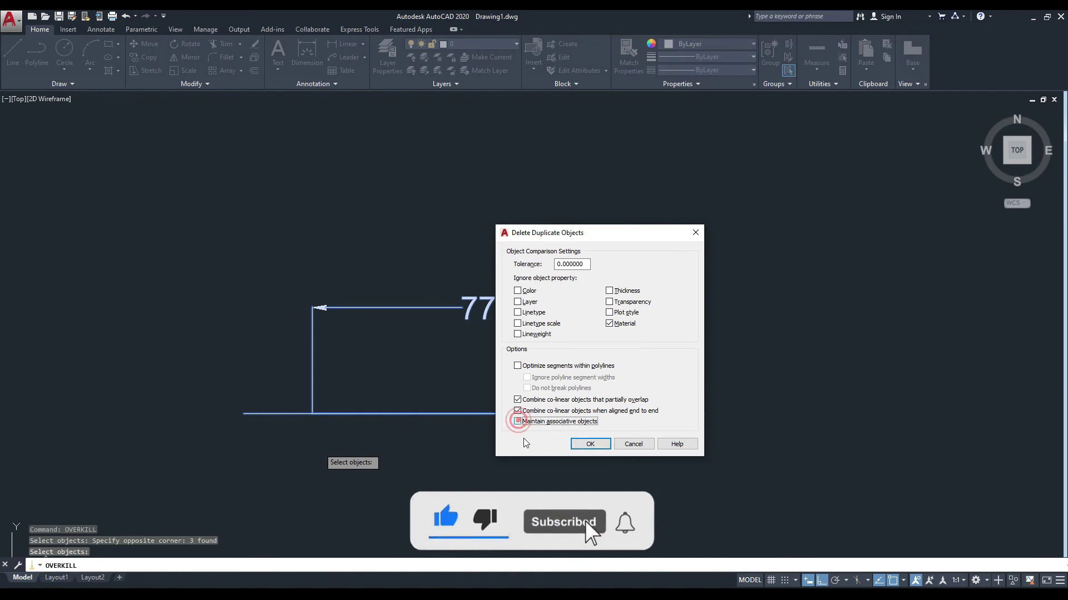
left_click(578, 445)
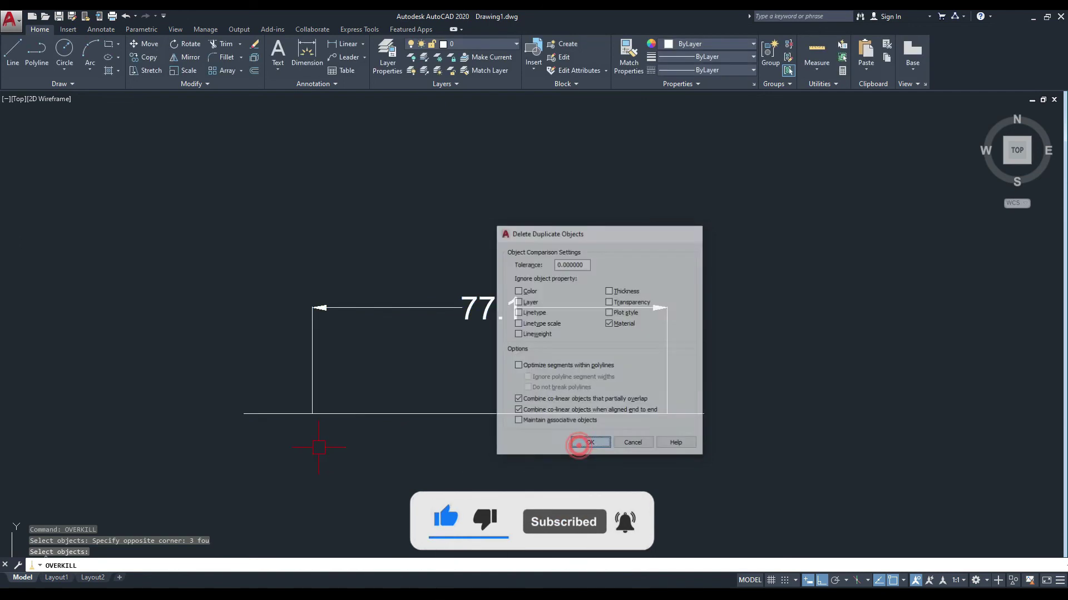
left_click(455, 411)
key("Escape")
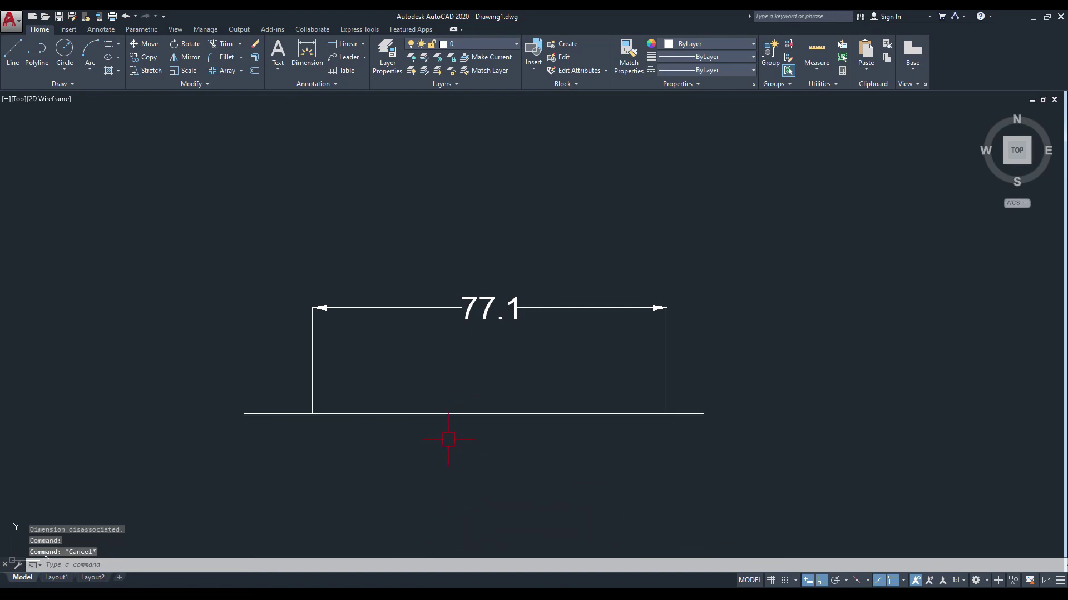
middle_click_drag(445, 436, 418, 427)
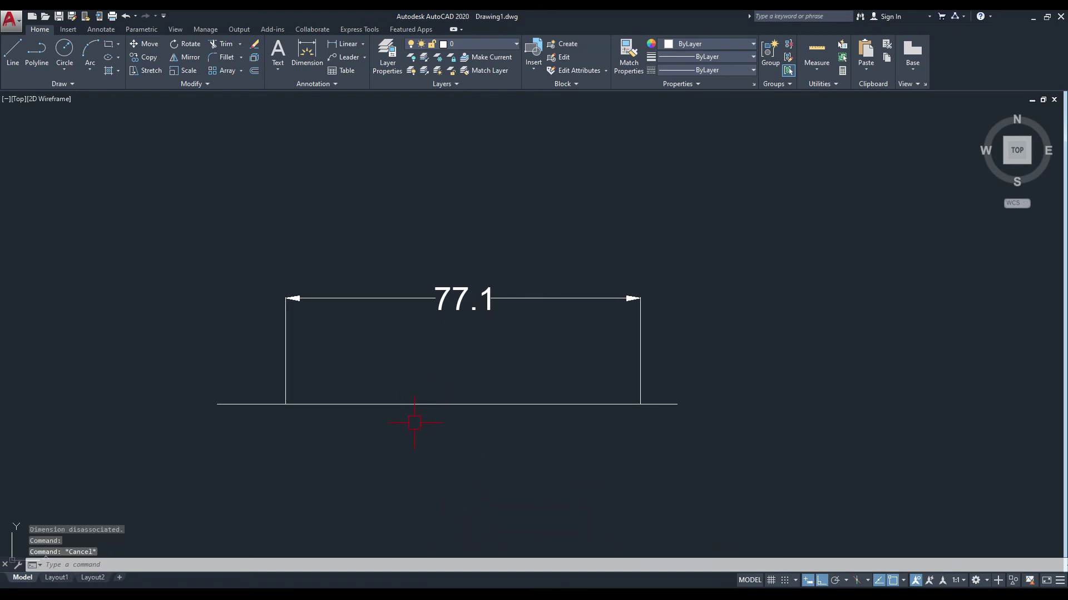
middle_click_drag(414, 423, 453, 412)
scroll(381, 374, "down", 7)
scroll(367, 378, "down", 4)
scroll(353, 380, "down", 4)
scroll(353, 380, "up", 10)
scroll(517, 329, "down", 2)
middle_click_drag(517, 328, 435, 321)
scroll(578, 330, "up", 2)
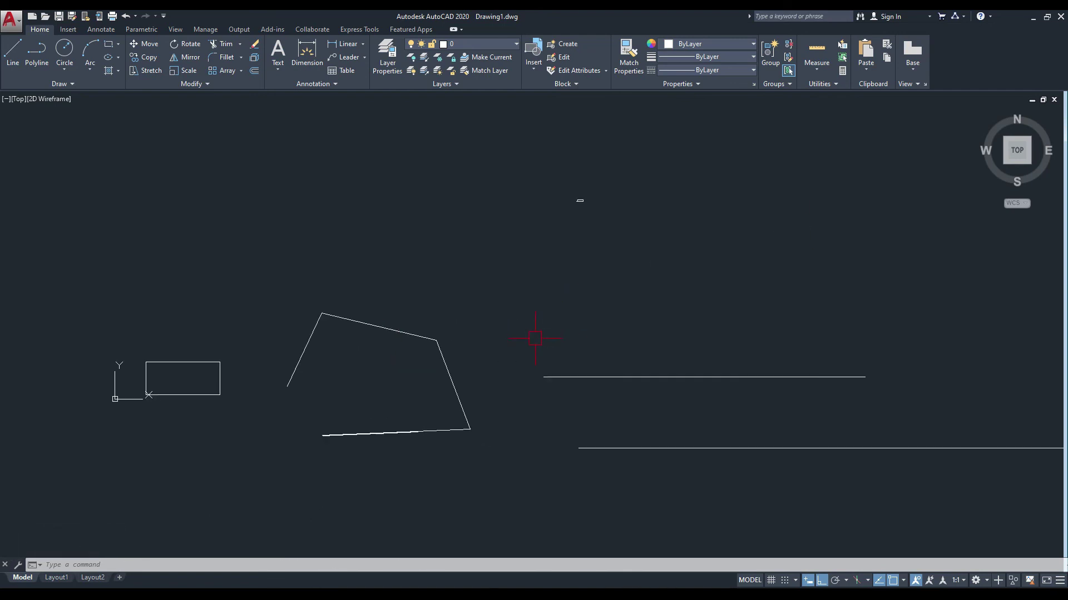
middle_click_drag(544, 341, 485, 327)
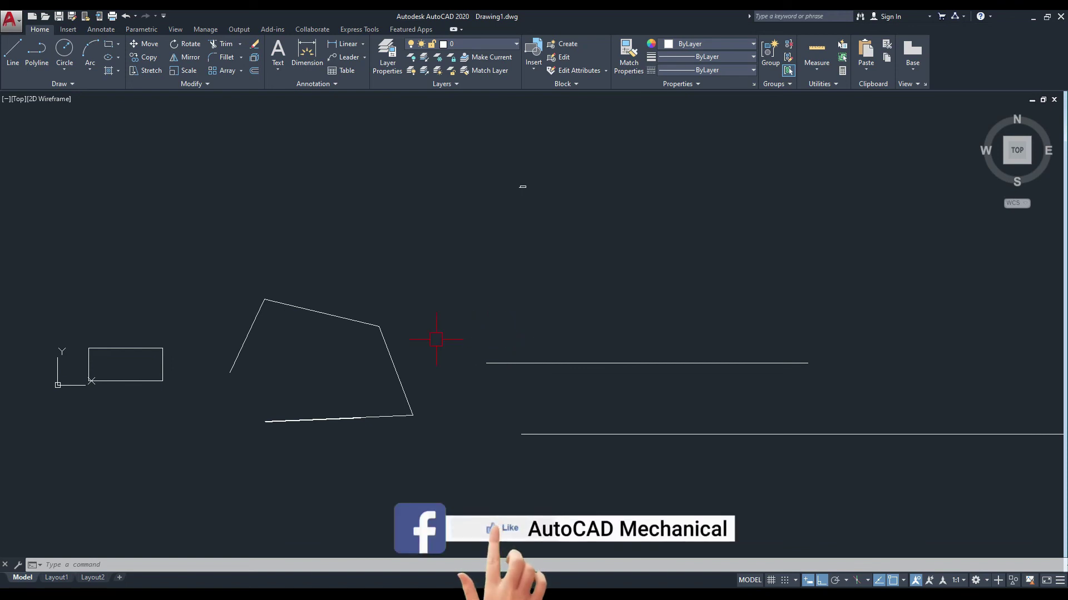
middle_click_drag(437, 338, 453, 357)
scroll(427, 345, "down", 2)
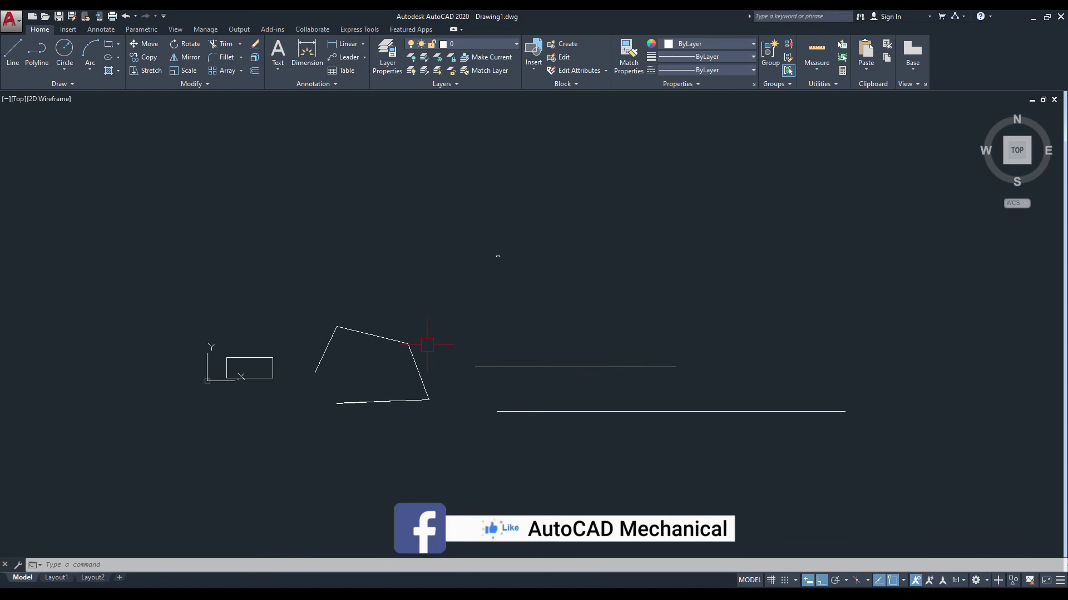